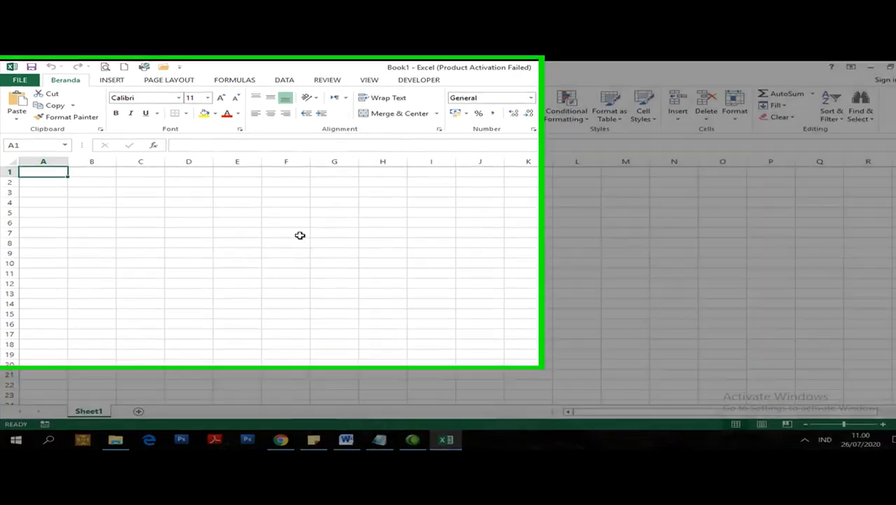
- Enter the text LOTUS 123 in cell F7
left_click(299, 235)
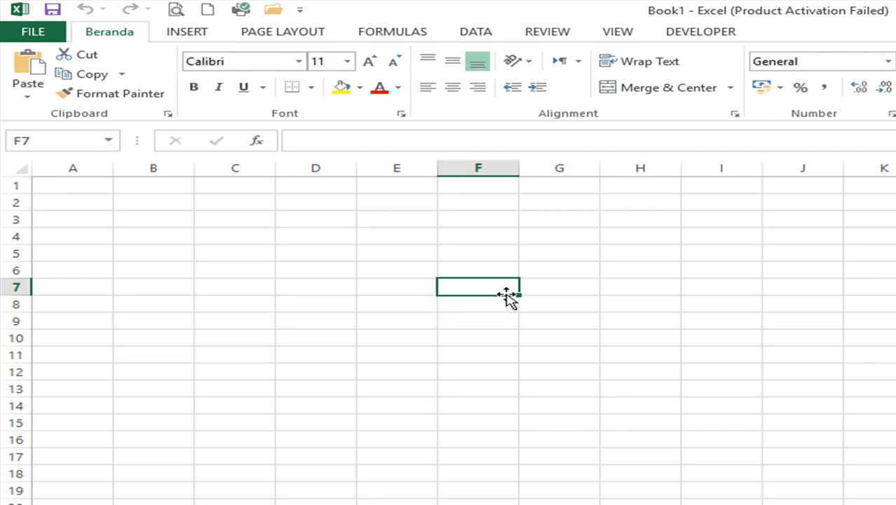
type("LOTUS 123")
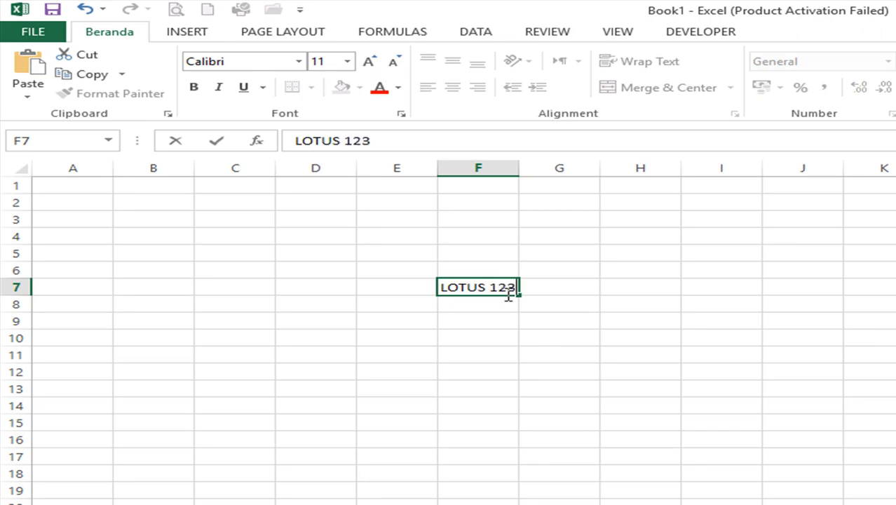
key("Return")
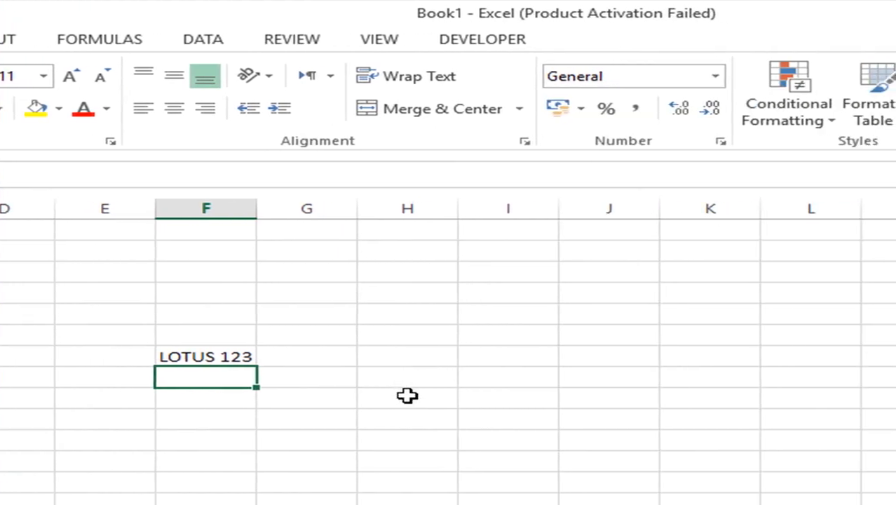
- Enter WORKBOOK in H9 and WORKSHEET in H10, then add a new blank Sheet2
left_click(780, 397)
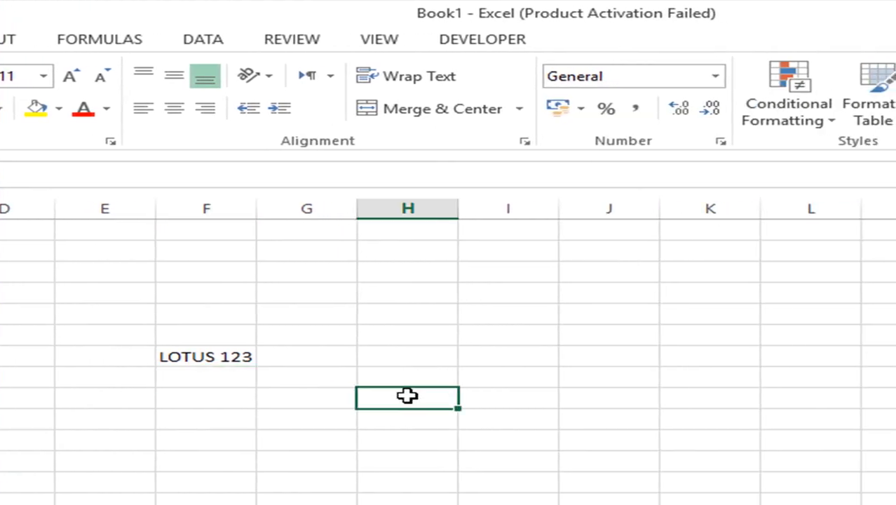
type("W")
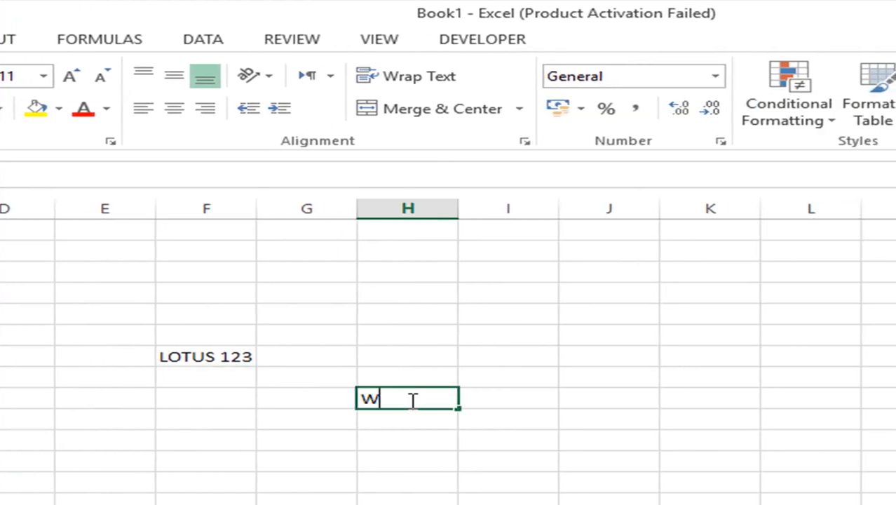
type("ORKBOOK")
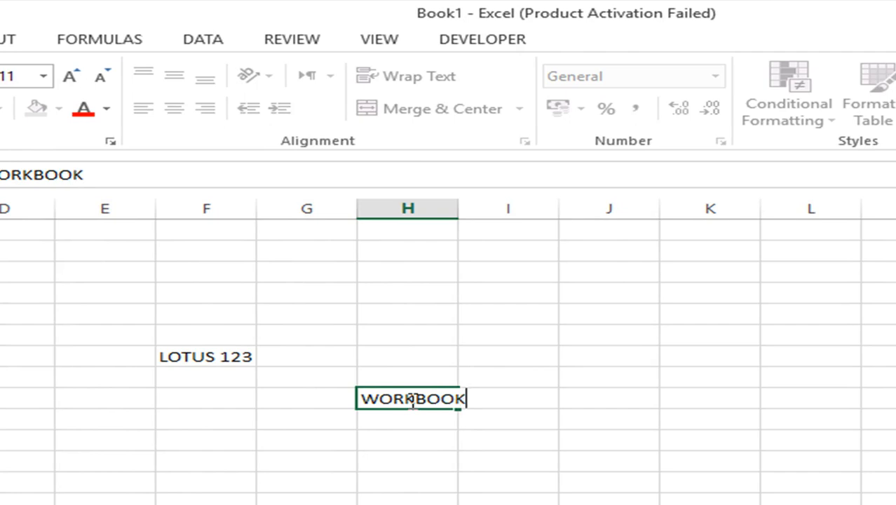
key("Return")
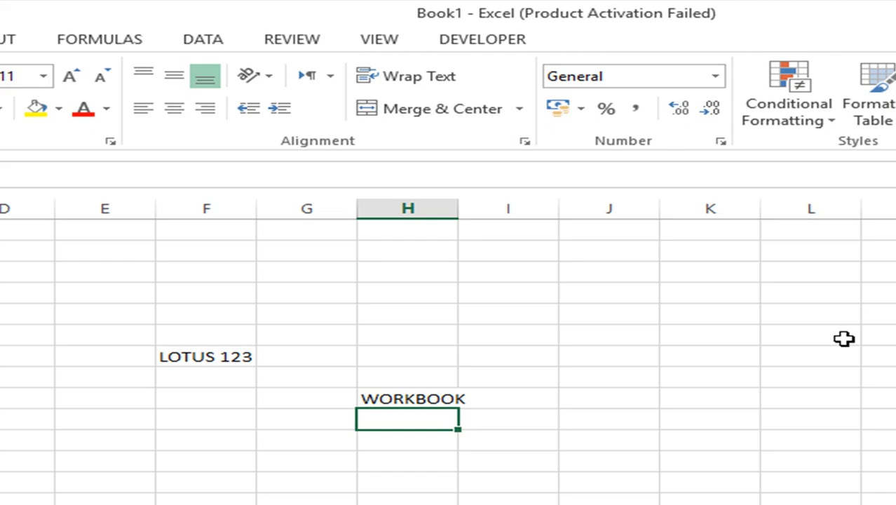
type("WORKSHEE")
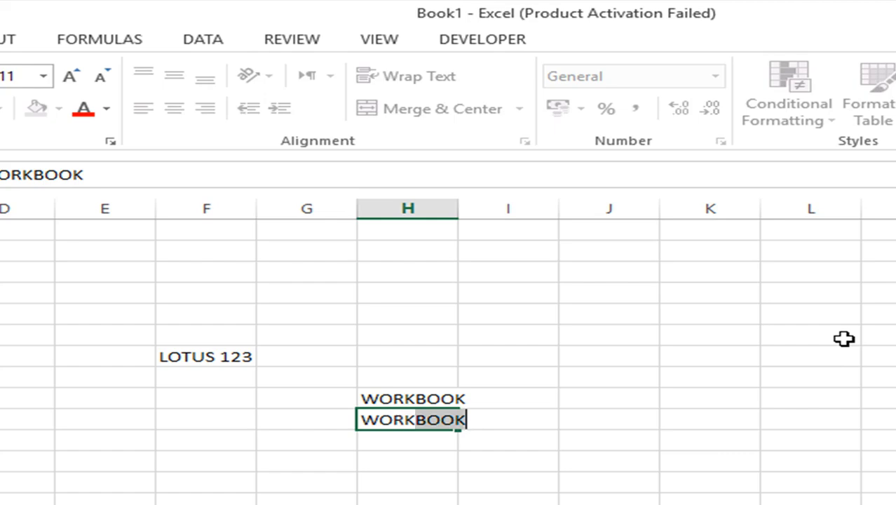
type("T")
key("Return")
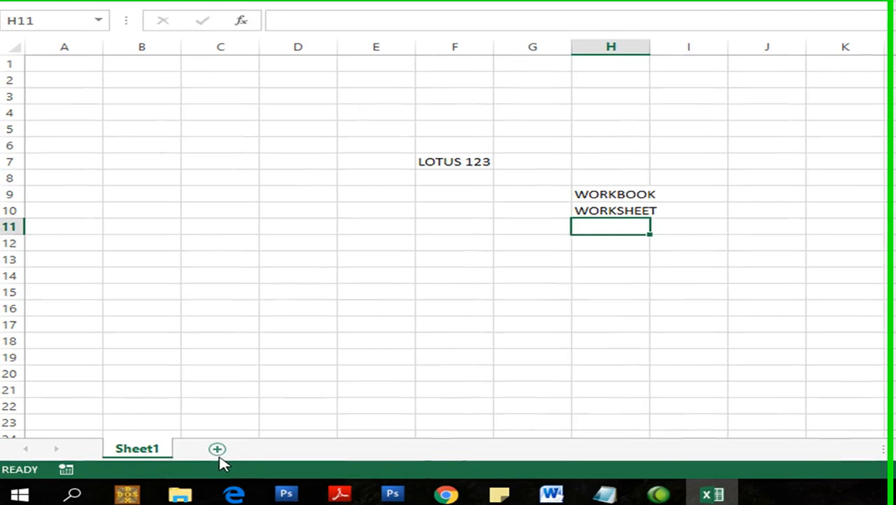
left_click(31, 454)
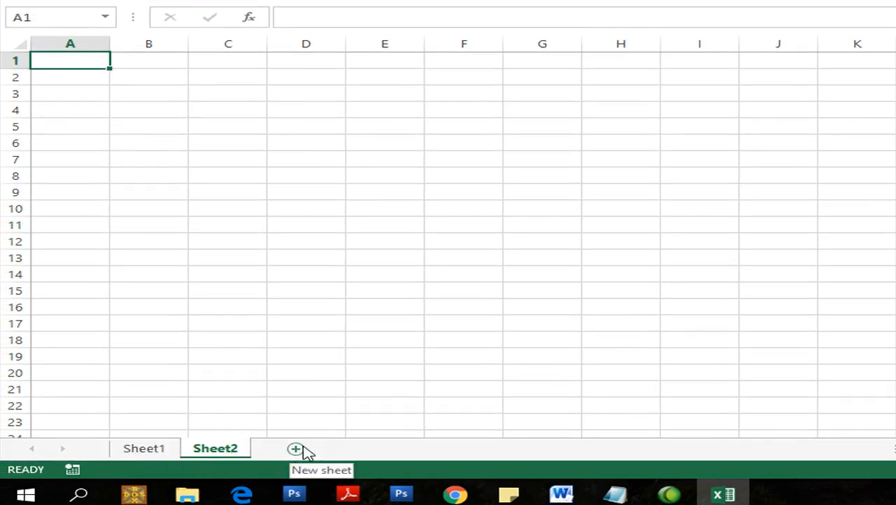
- Insert a blank worksheet, Sheet3, in front of Sheet2
right_click(212, 456)
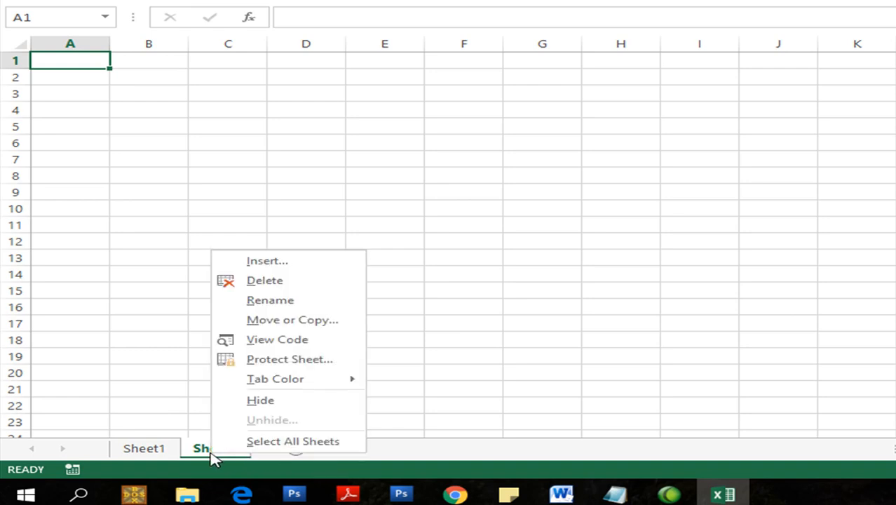
left_click(265, 261)
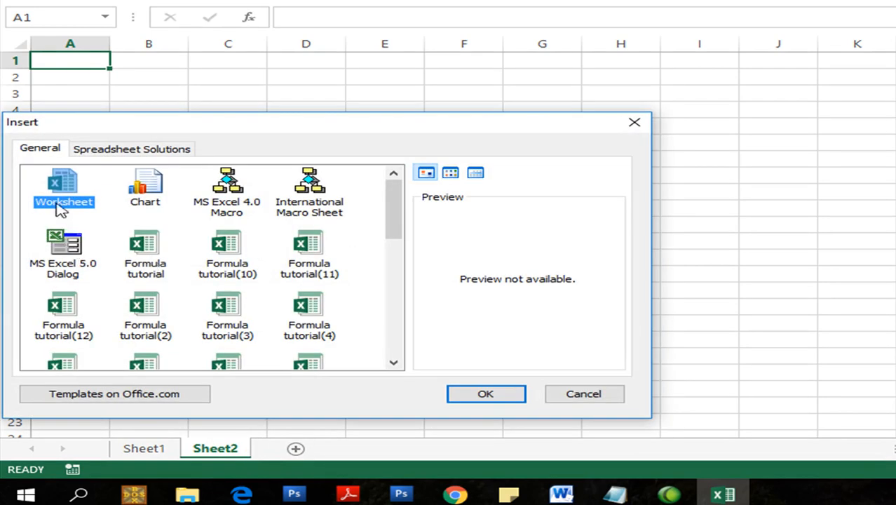
left_click(468, 393)
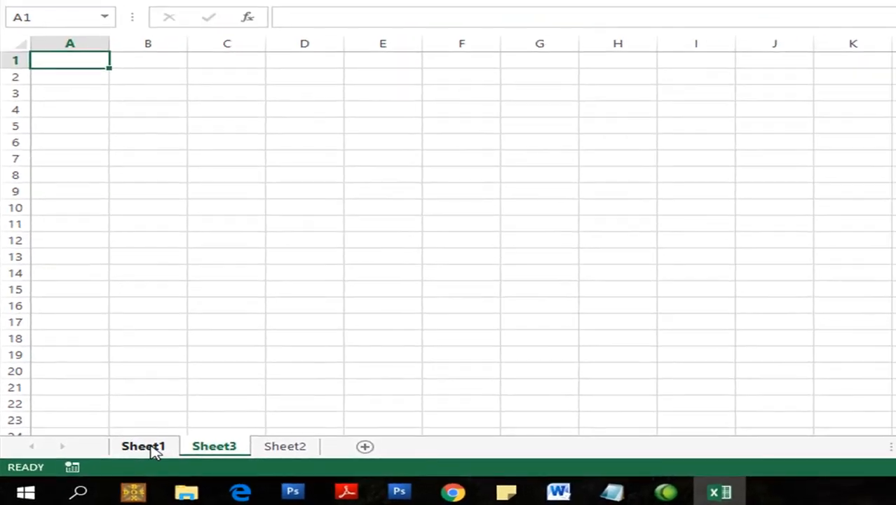
- Look through Sheet1, Sheet3 and Sheet2, ending back on Sheet1
left_click(190, 425)
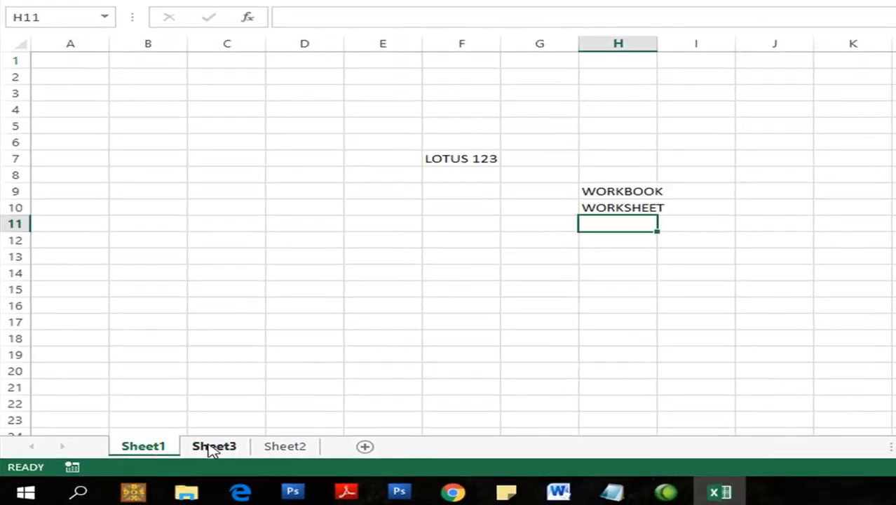
left_click(271, 425)
left_click(257, 448)
left_click(166, 448)
- Rename Sheet1 to LATIHAN 1
right_click(167, 449)
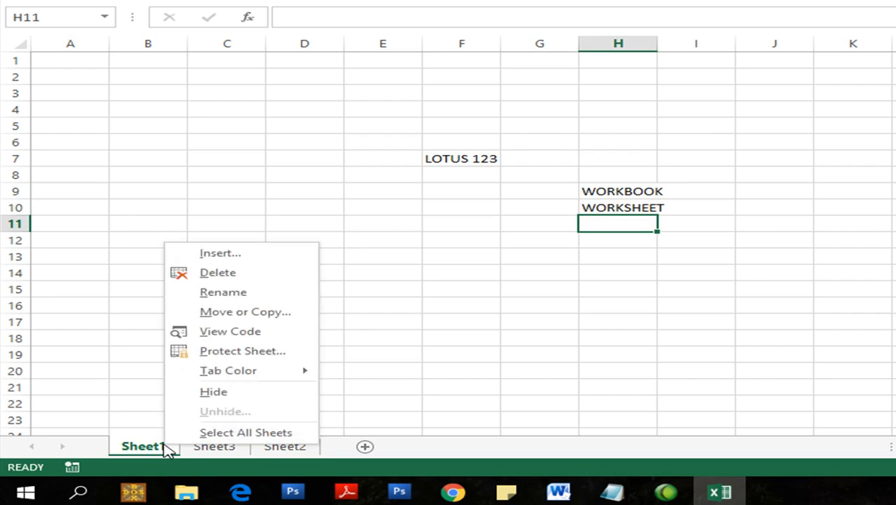
left_click(213, 294)
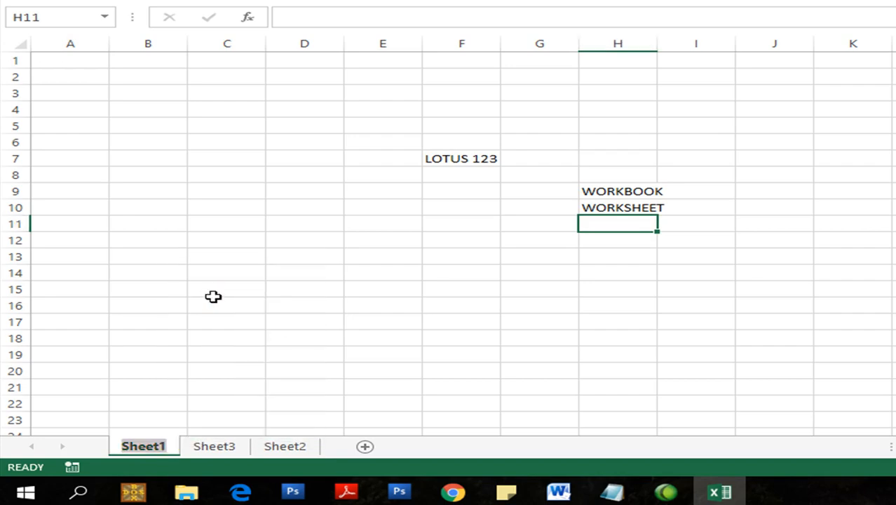
type("LATIHAN ")
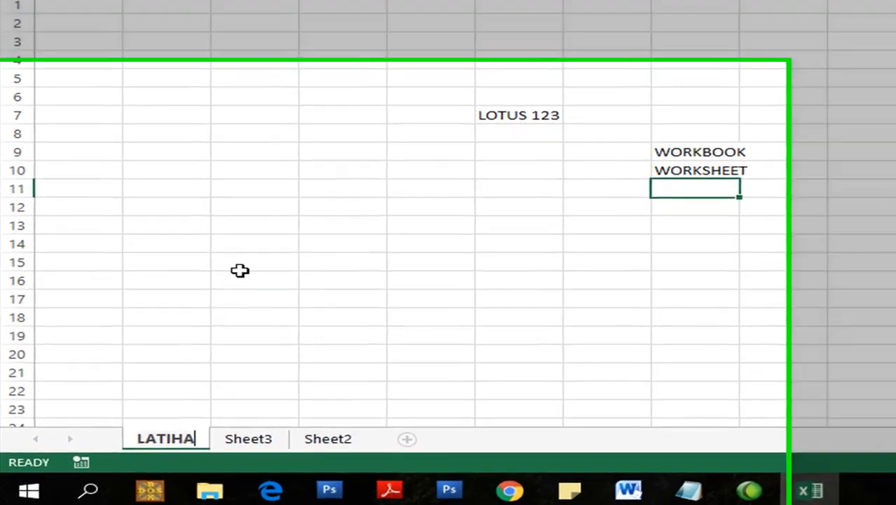
type("1")
key("Return")
left_click(274, 237)
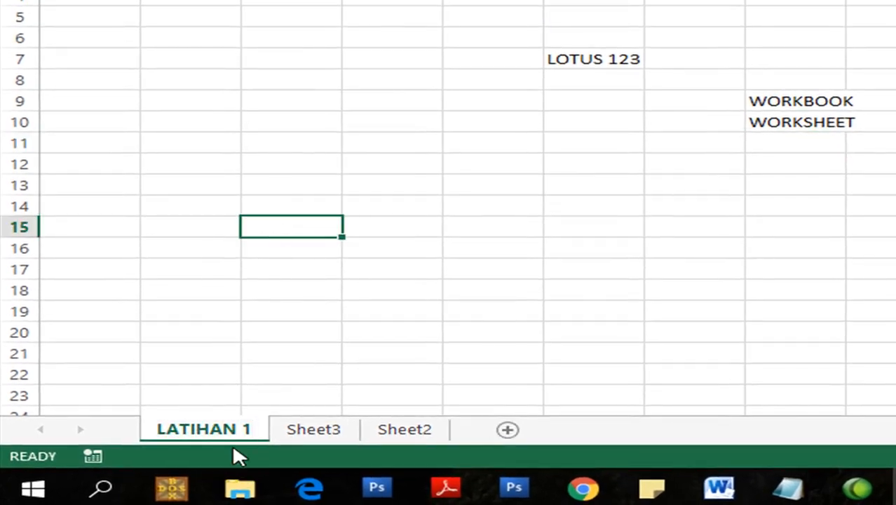
- Rename Sheet3 to LATIHAN 2
left_click(310, 429)
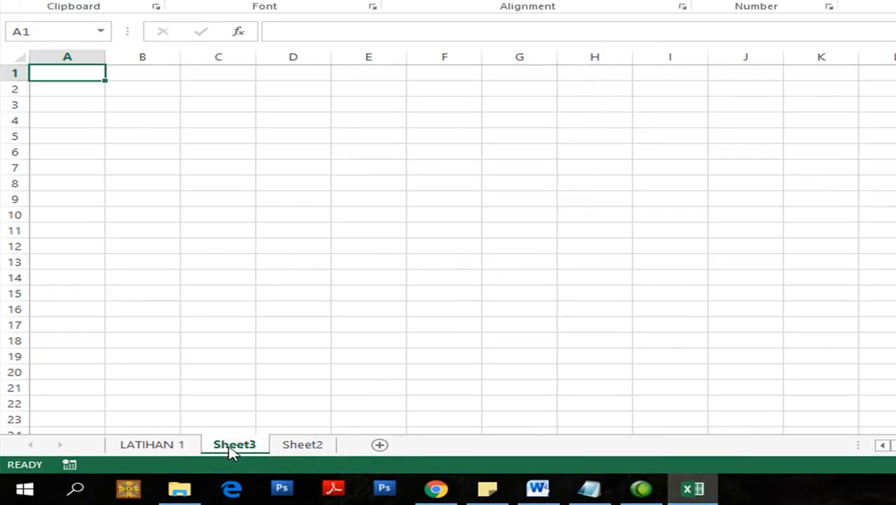
double_click(233, 445)
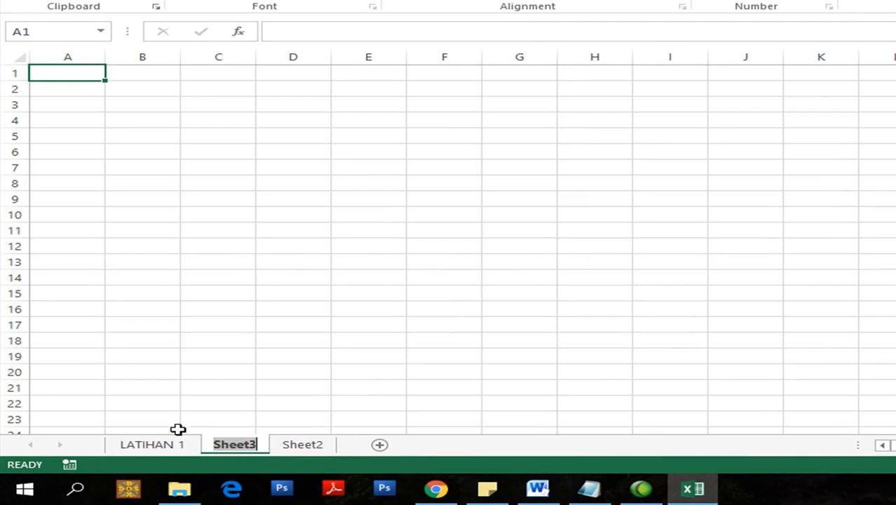
type("LATIHAN ")
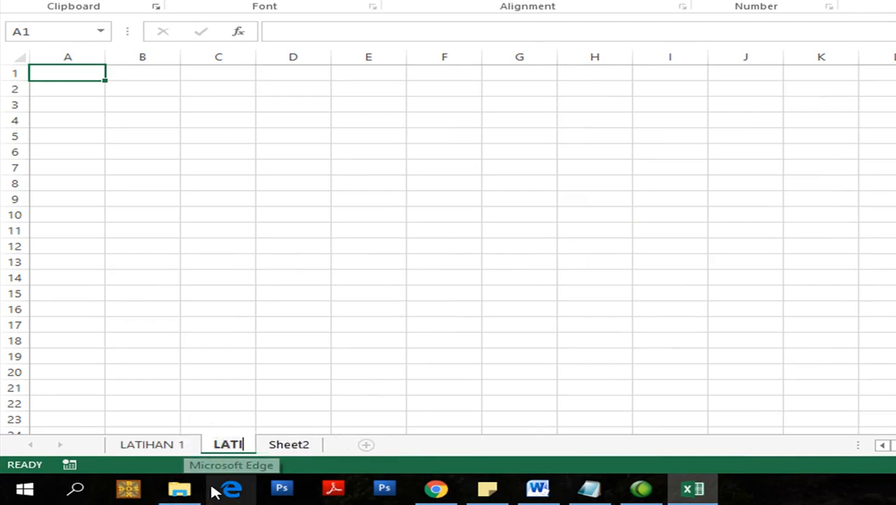
type("2")
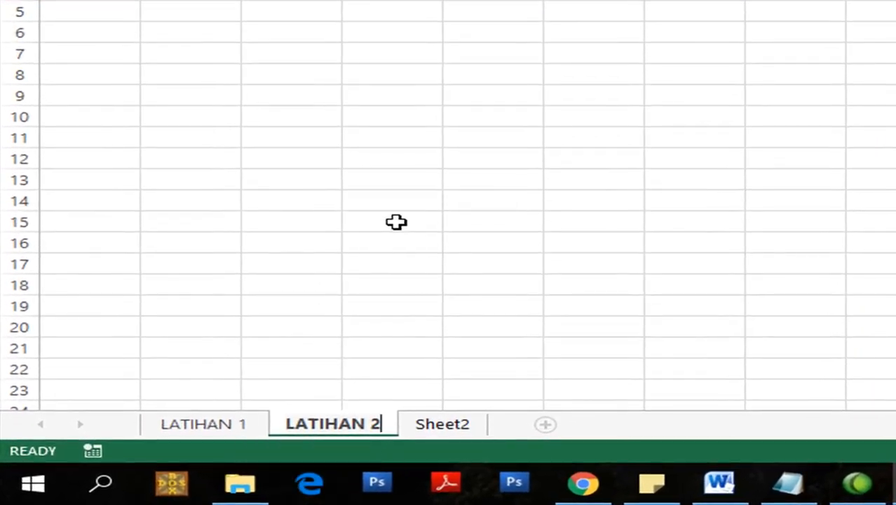
left_click(296, 293)
- Switch between the LATIHAN sheets, ending on LATIHAN 1
left_click(218, 424)
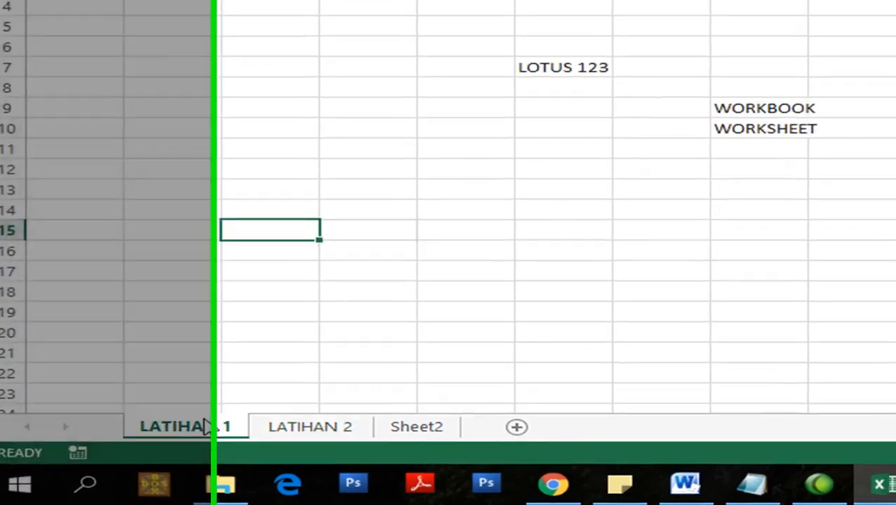
left_click(329, 426)
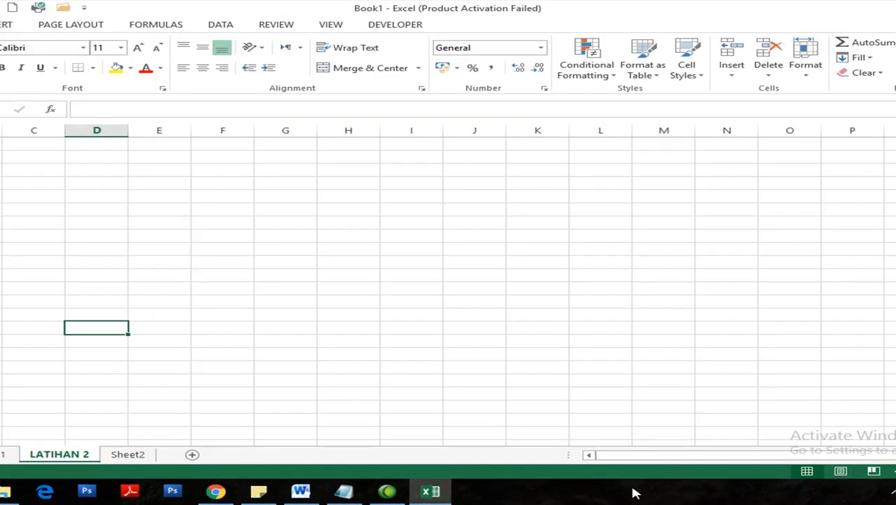
left_click(2, 454)
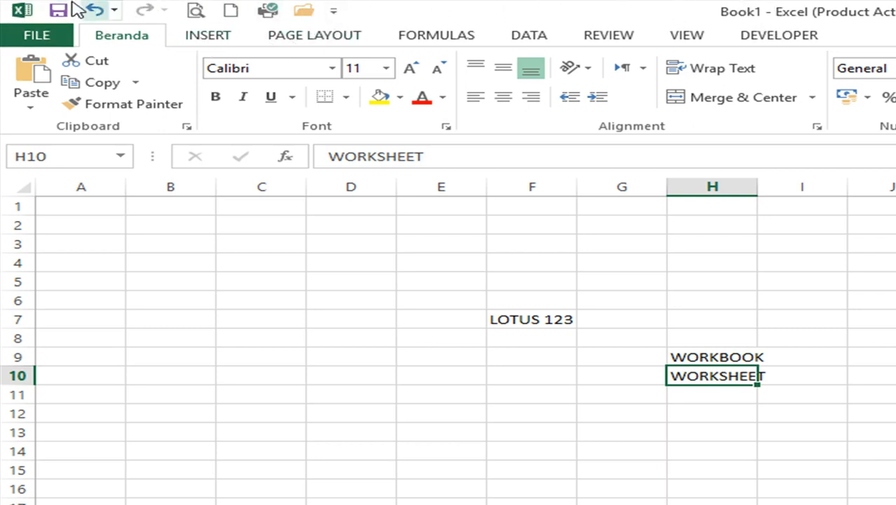
left_click(333, 11)
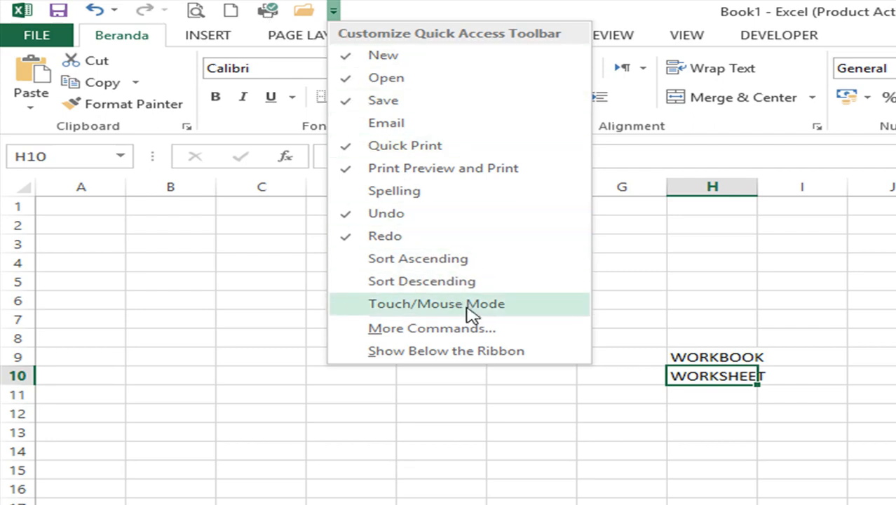
left_click(632, 282)
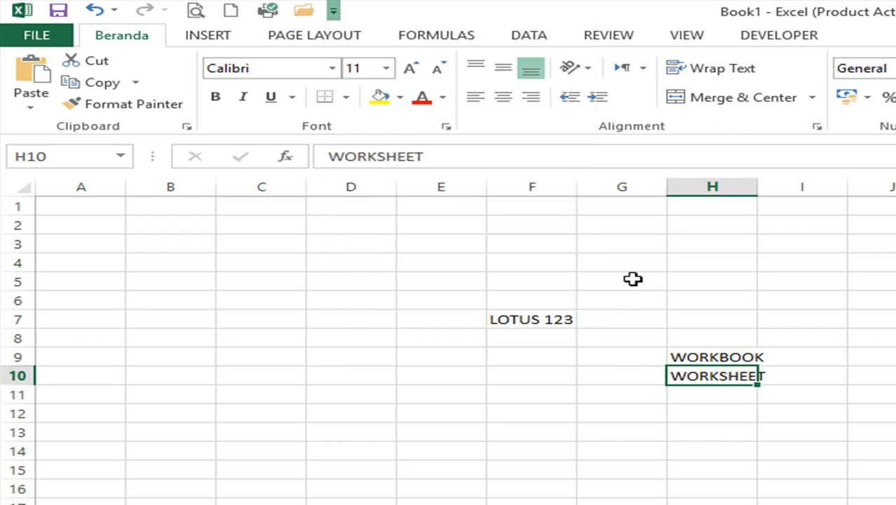
left_click(312, 380)
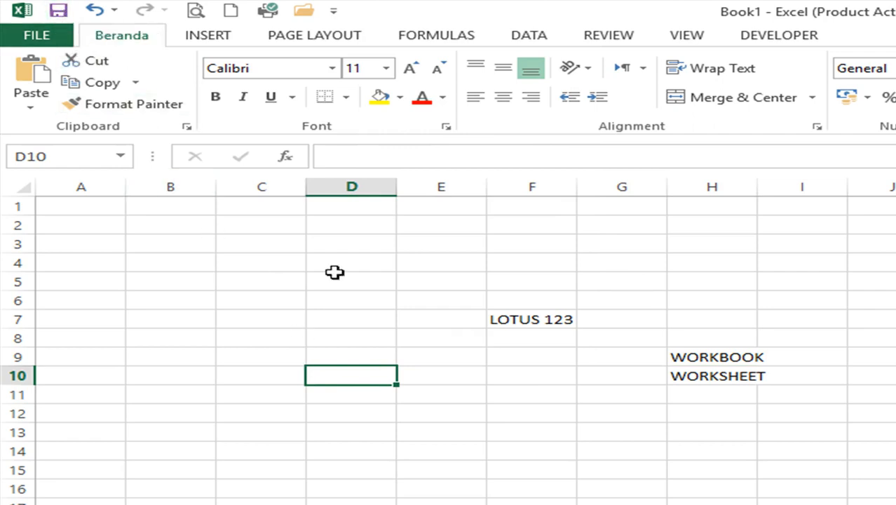
left_click(370, 334)
left_click(38, 36)
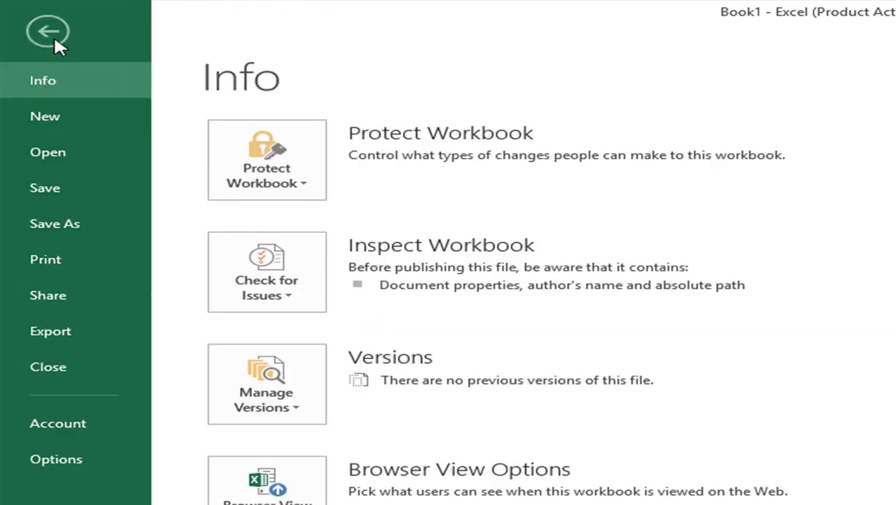
left_click(50, 33)
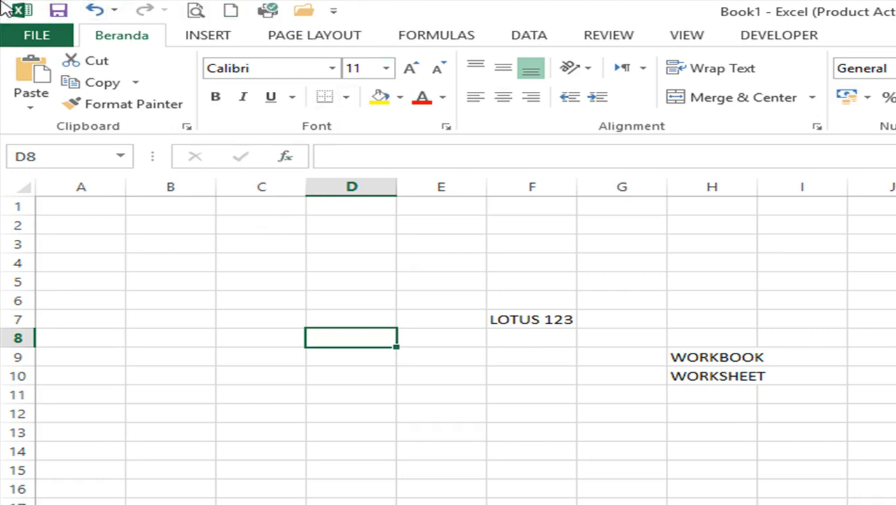
- Look through the HOME, INSERT, PAGE LAYOUT and FORMULAS ribbon tabs
left_click(200, 39)
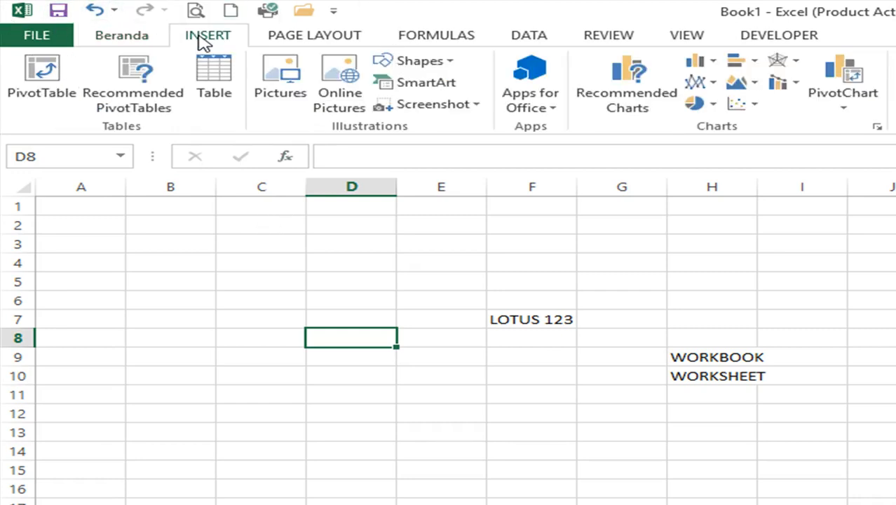
left_click(126, 39)
left_click(208, 40)
left_click(295, 45)
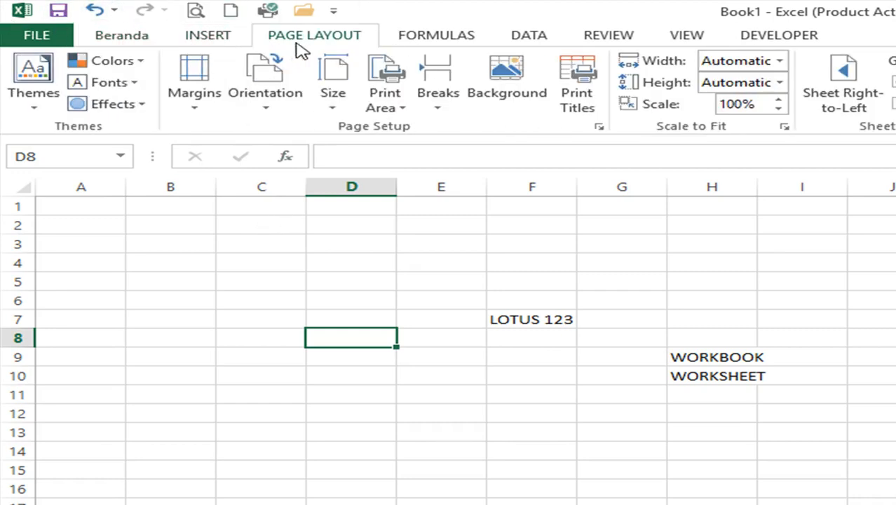
left_click(431, 39)
left_click(295, 39)
left_click(203, 38)
left_click(133, 37)
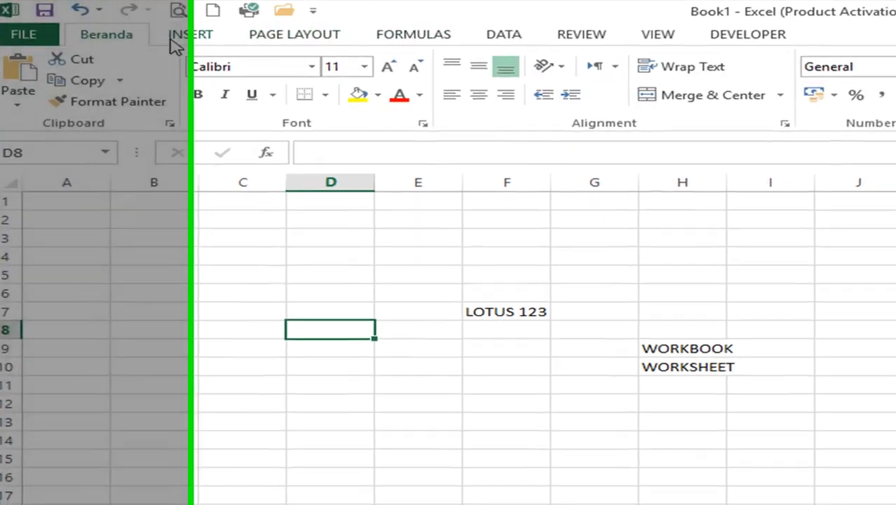
- Go through the ribbon tabs again, ending on DATA, and select cell F3
left_click(176, 39)
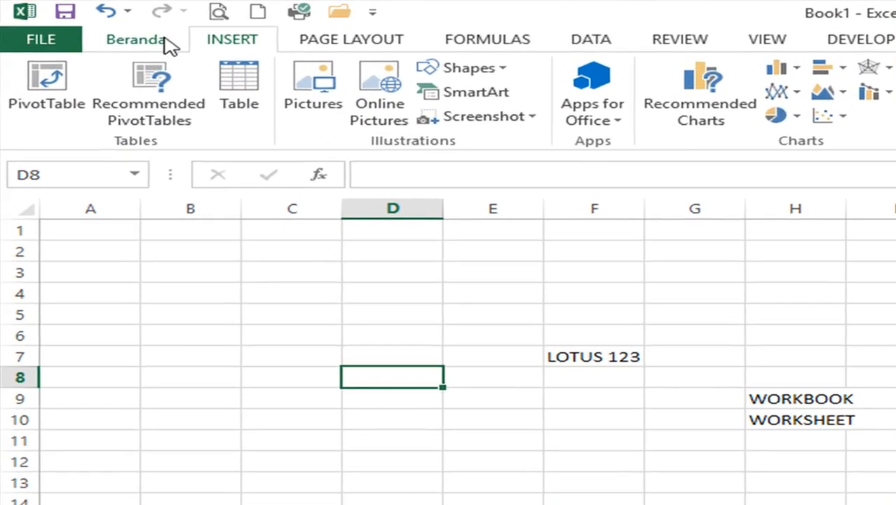
left_click(166, 40)
left_click(354, 43)
left_click(449, 42)
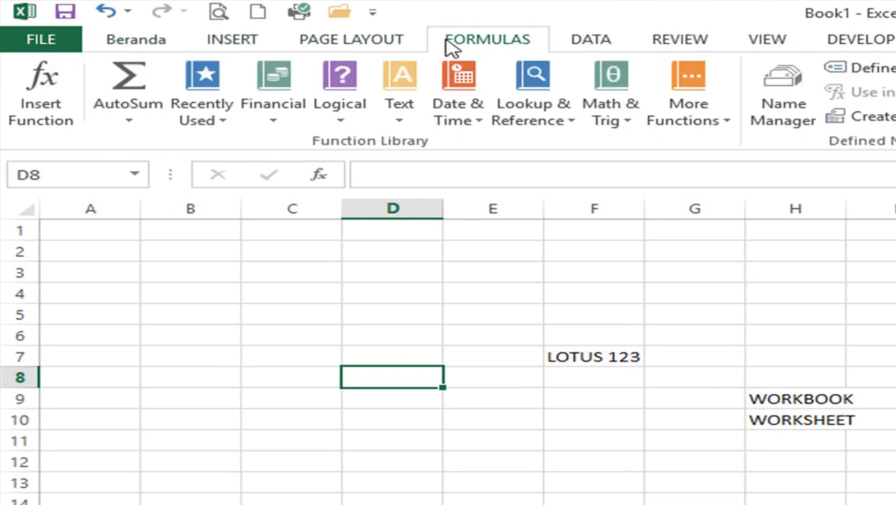
left_click(611, 47)
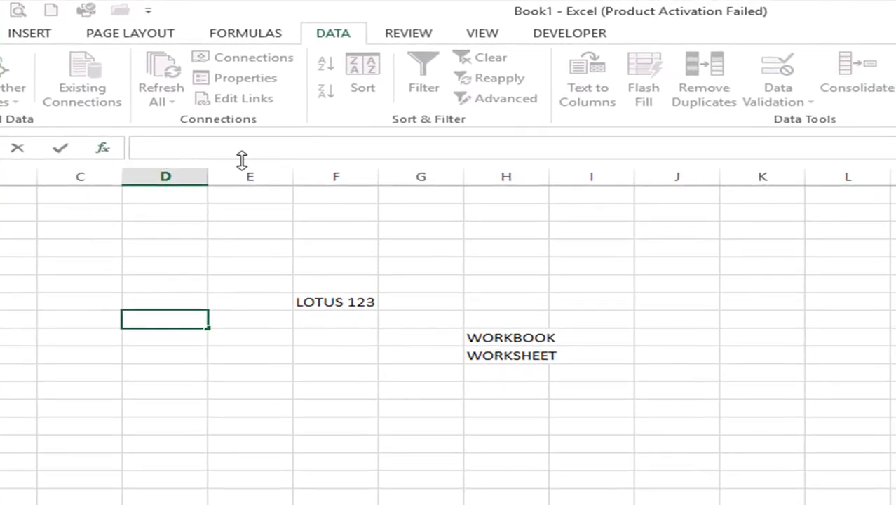
left_click(742, 150)
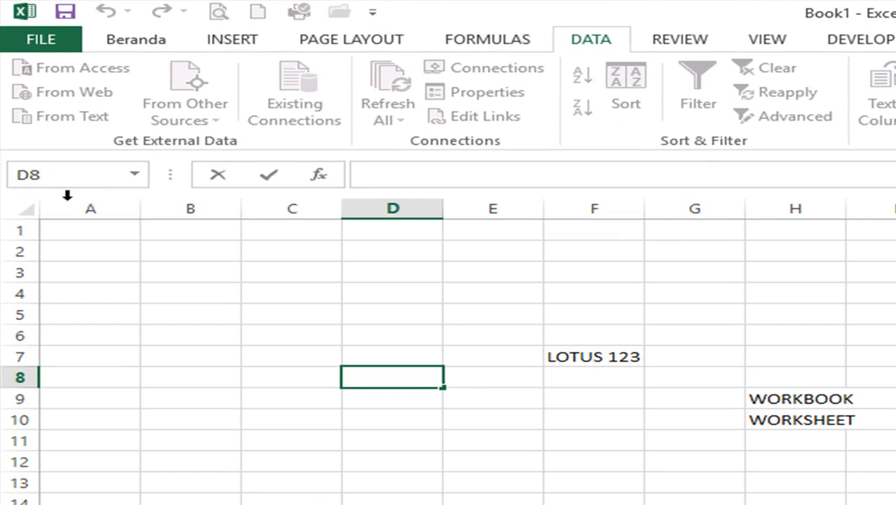
left_click(619, 269)
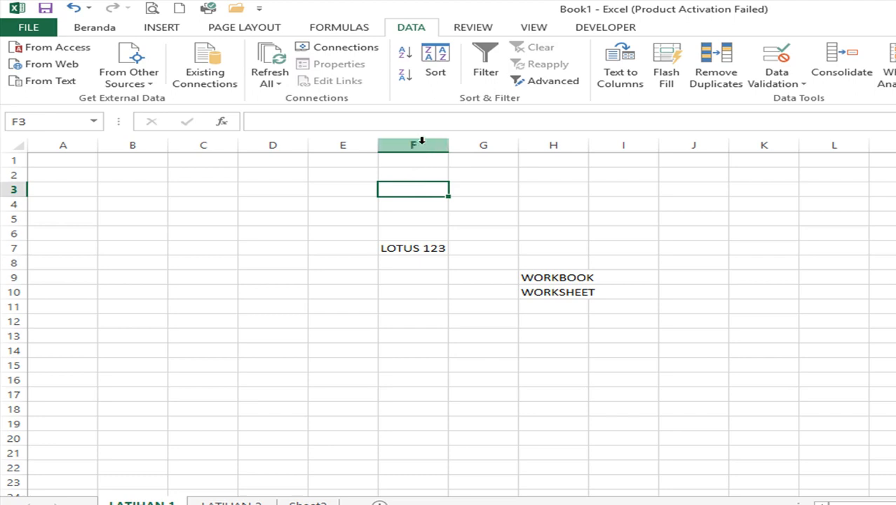
left_click(421, 140)
left_click(476, 144)
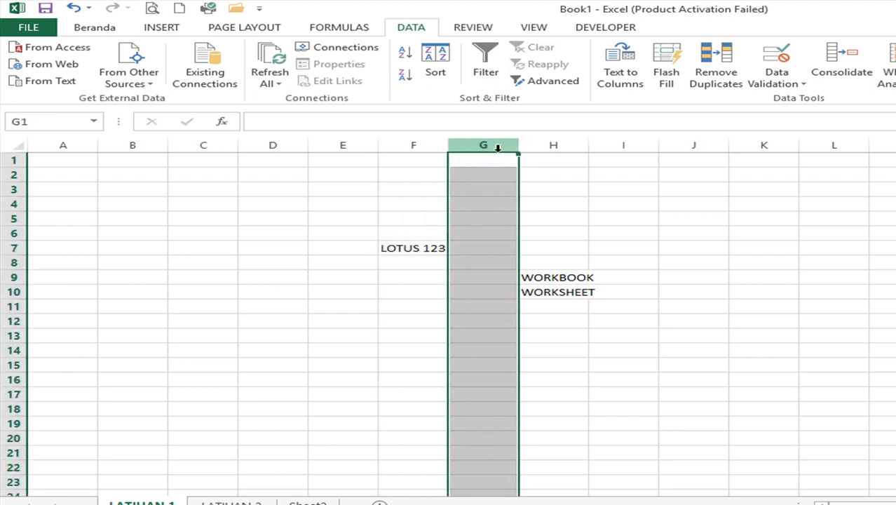
left_click(560, 144)
left_click(501, 143)
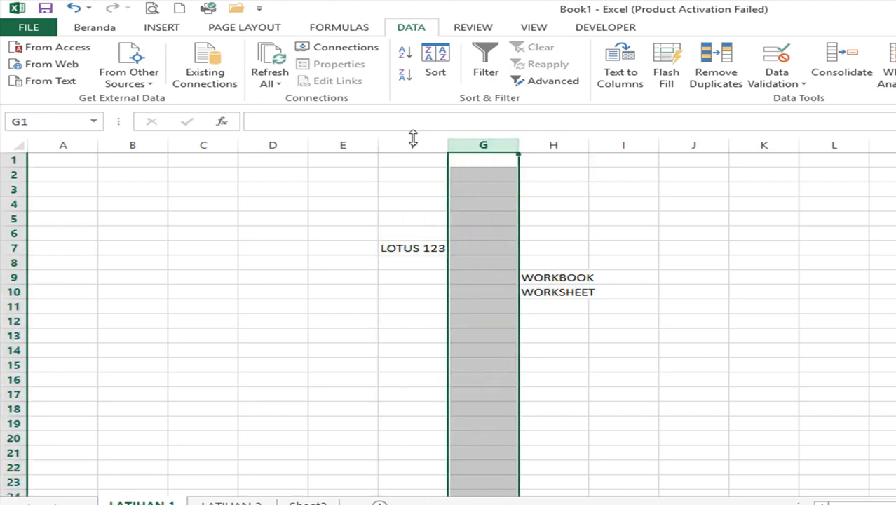
left_click(413, 144)
left_click(369, 146)
left_click(415, 144)
left_click(484, 146)
left_click(556, 143)
left_click(620, 144)
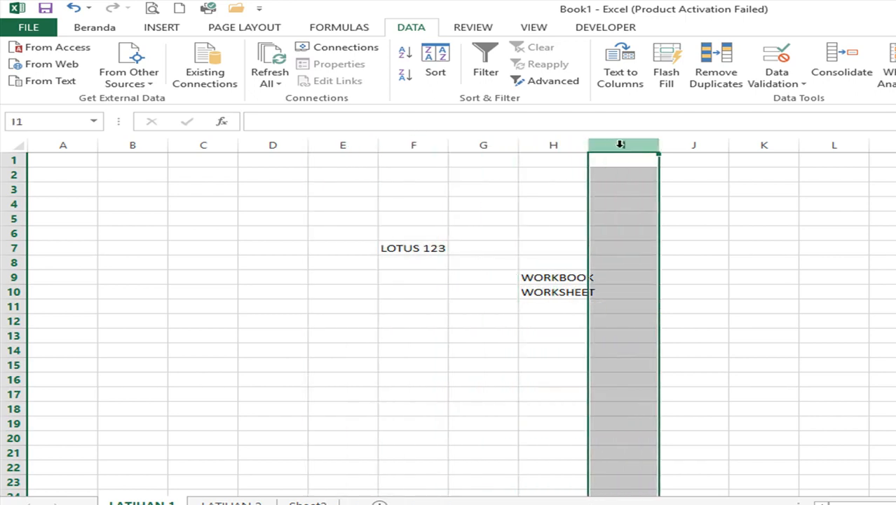
left_click(14, 232)
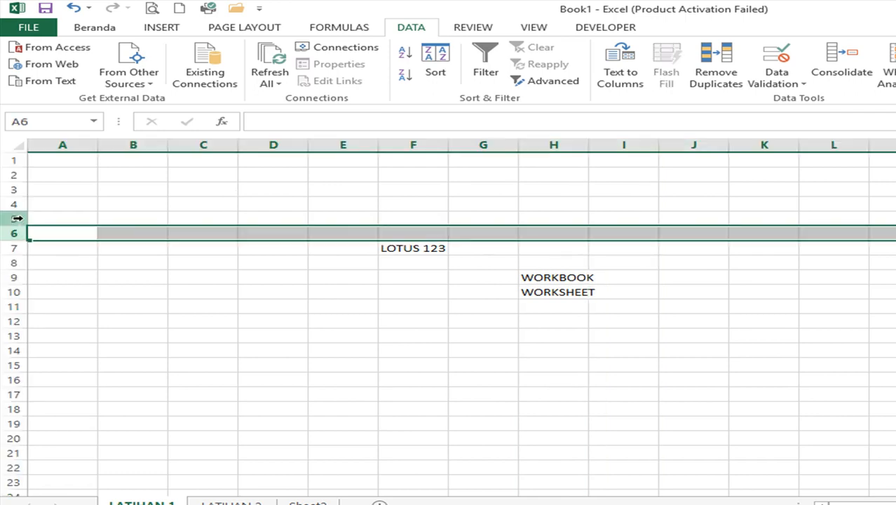
left_click(15, 218)
left_click(15, 204)
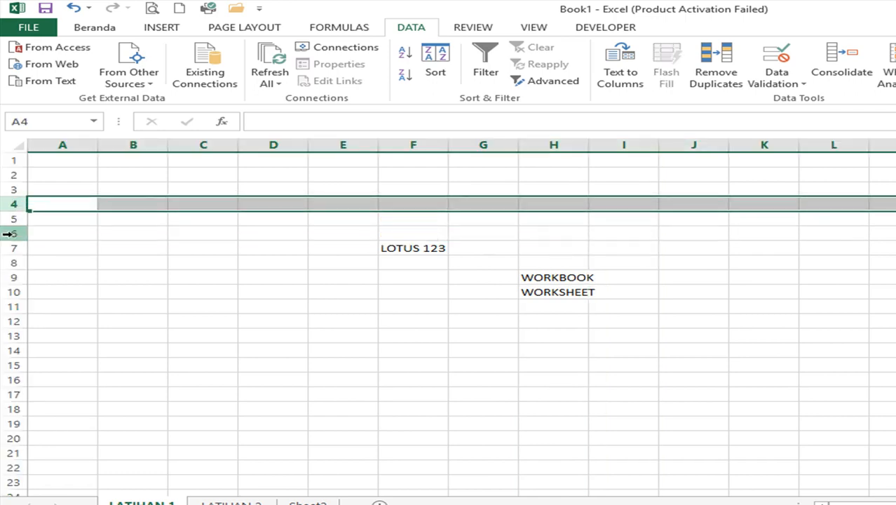
left_click(13, 233)
left_click(15, 249)
left_click(301, 219)
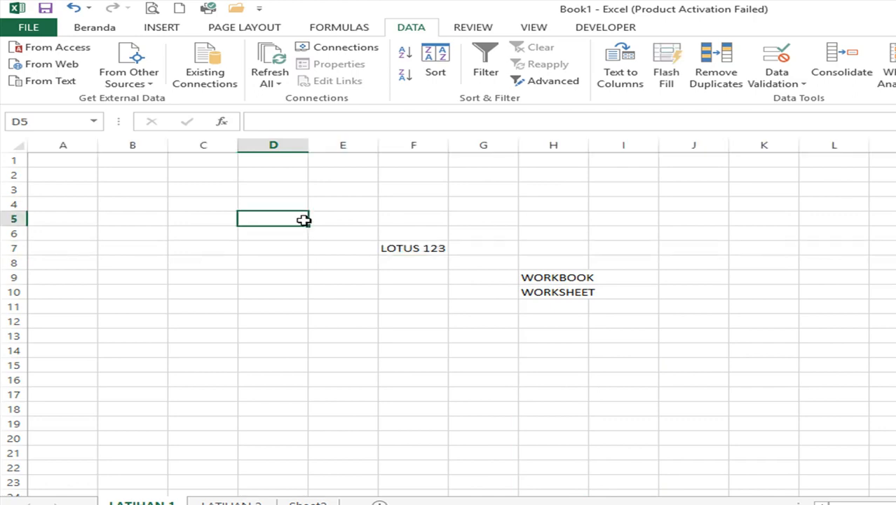
left_click(668, 221)
left_click(708, 306)
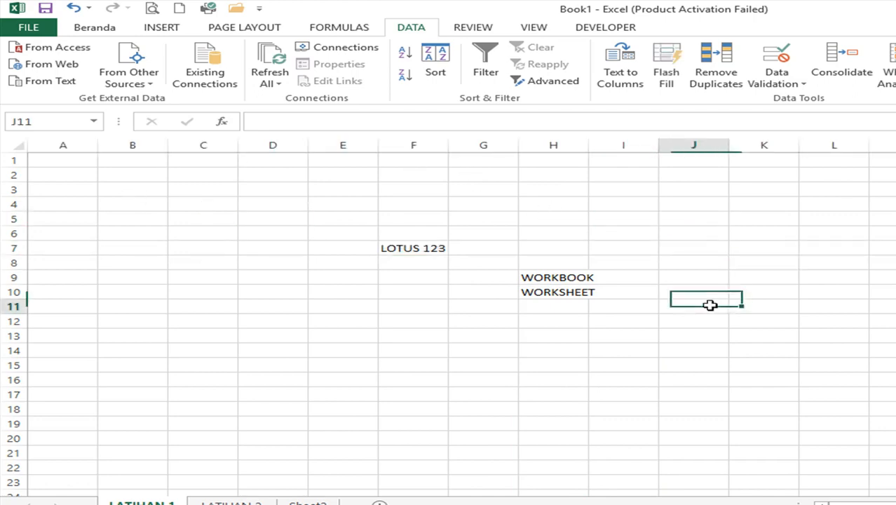
left_click(600, 335)
left_click(549, 349)
- Enter CELL in H14, then select the block spanning columns C to O
type("CELL")
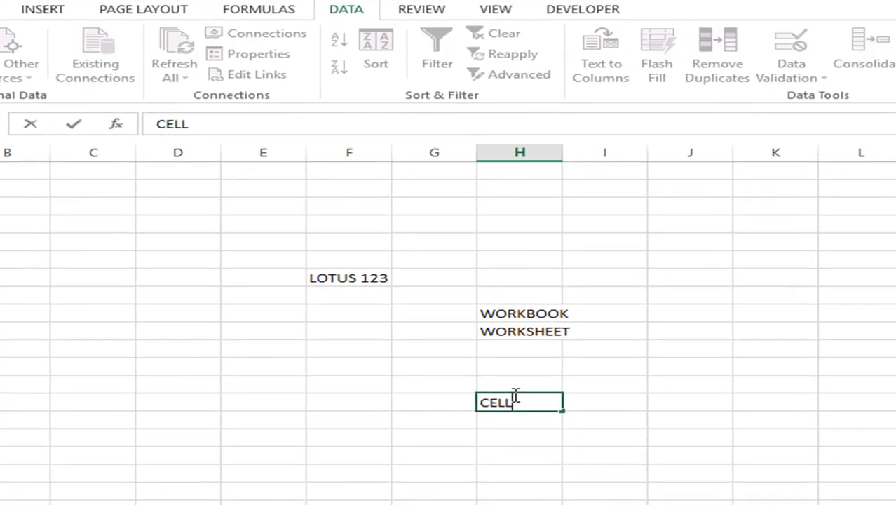
key("Return")
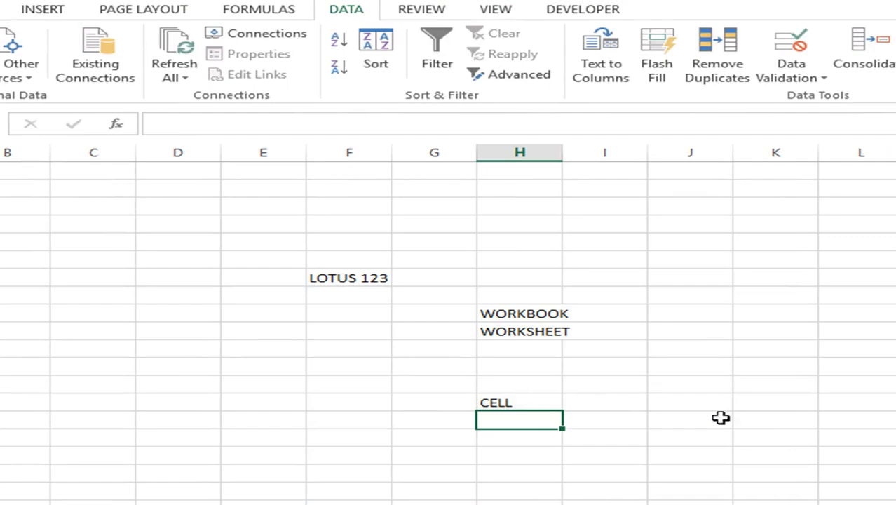
left_click(530, 382)
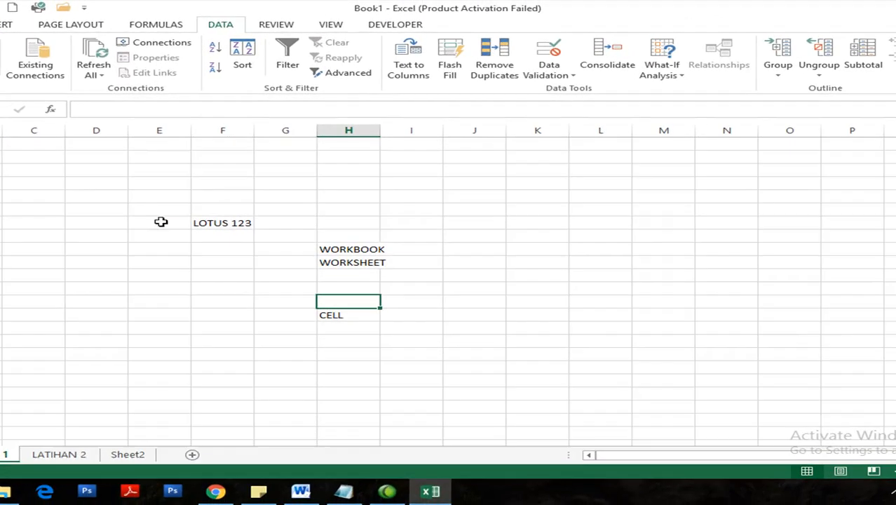
mouse_move(54, 182)
left_mouse_down()
mouse_move(406, 214)
mouse_move(818, 370)
left_mouse_up()
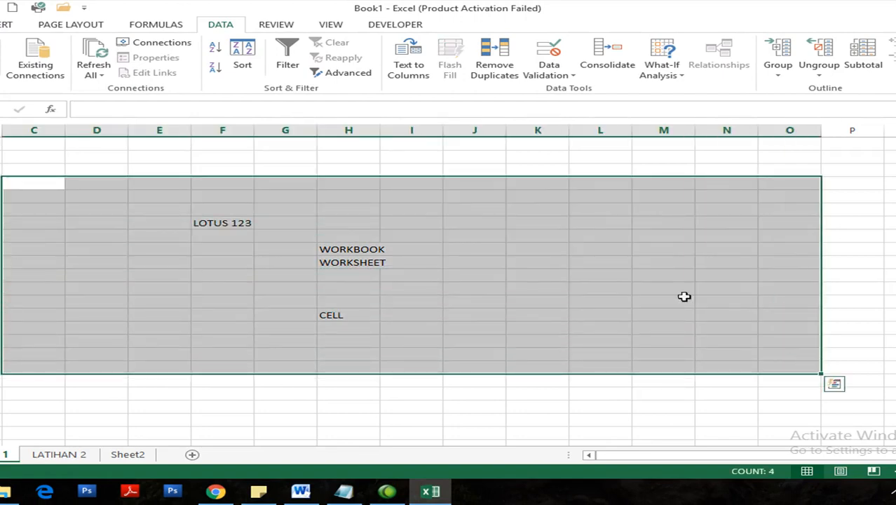
- Enter GRIDLINES in cell K8
left_click(564, 239)
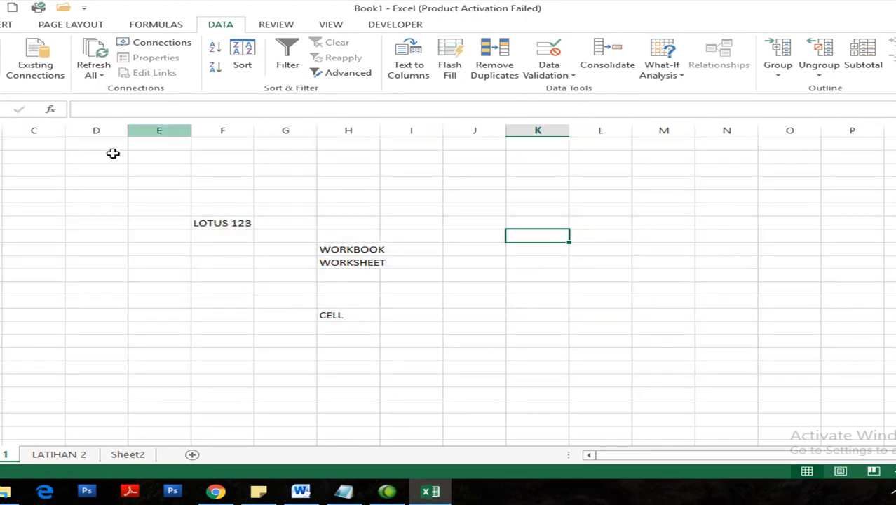
type("GR")
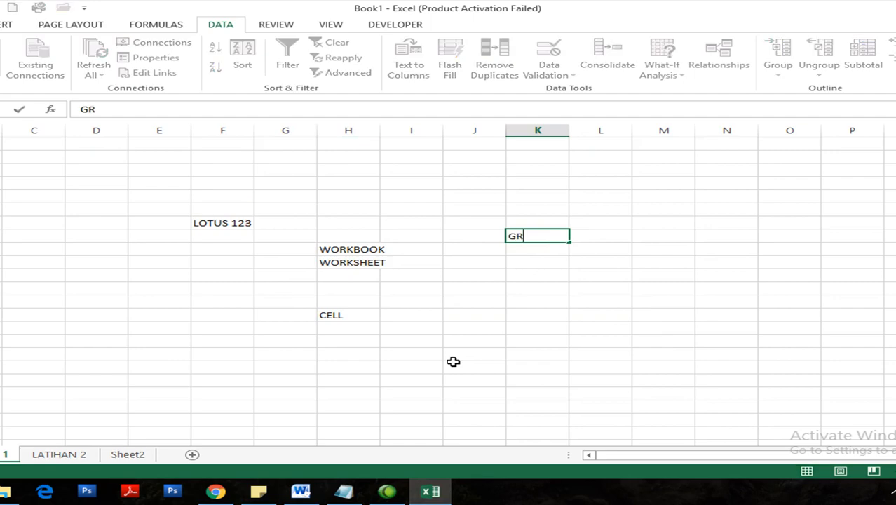
type("IDLINES")
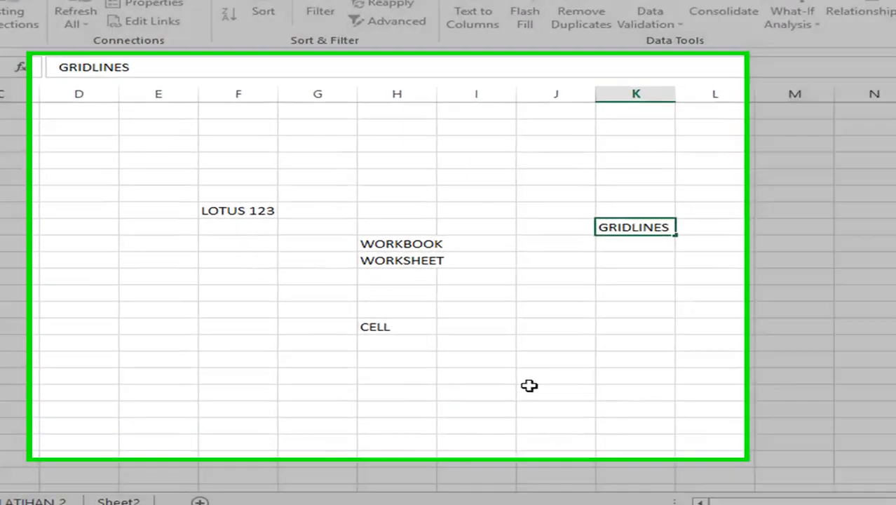
left_click(453, 363)
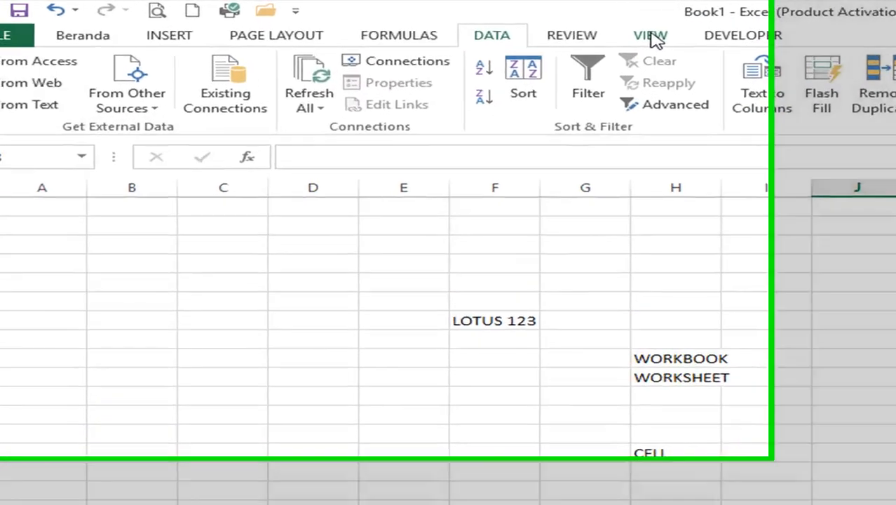
- On the VIEW tab, hide and restore the Gridlines and Headings several times
left_click(330, 25)
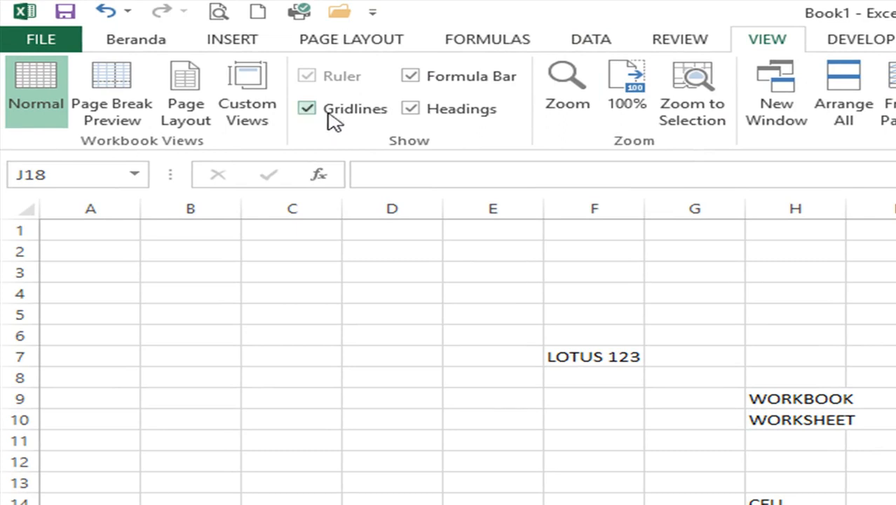
left_click(306, 110)
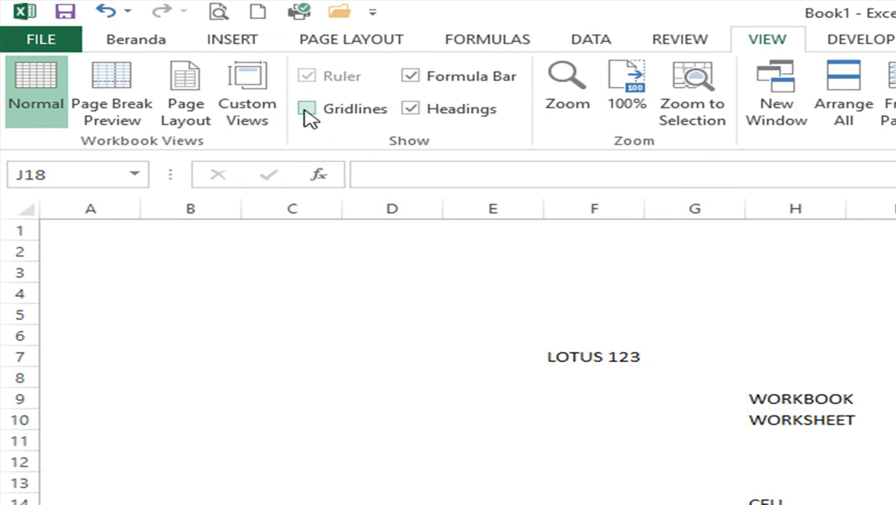
left_click(307, 109)
left_click(307, 110)
left_click(307, 110)
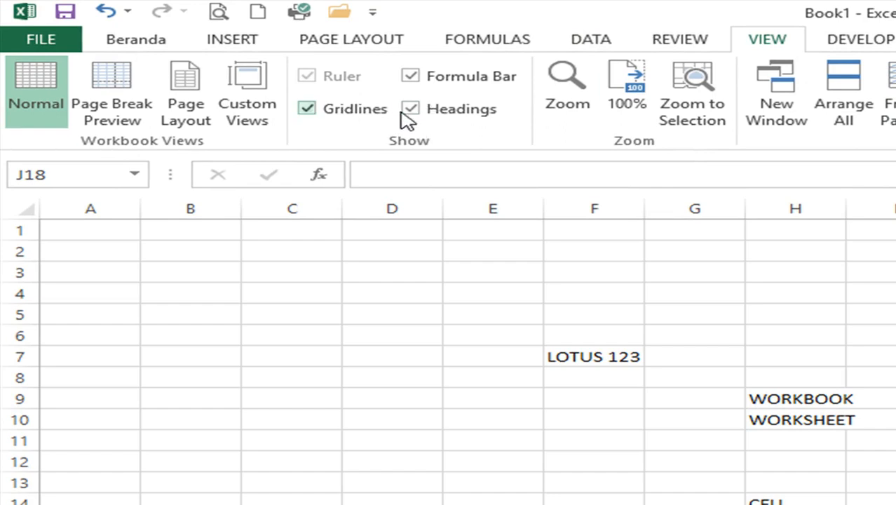
left_click(411, 111)
left_click(363, 96)
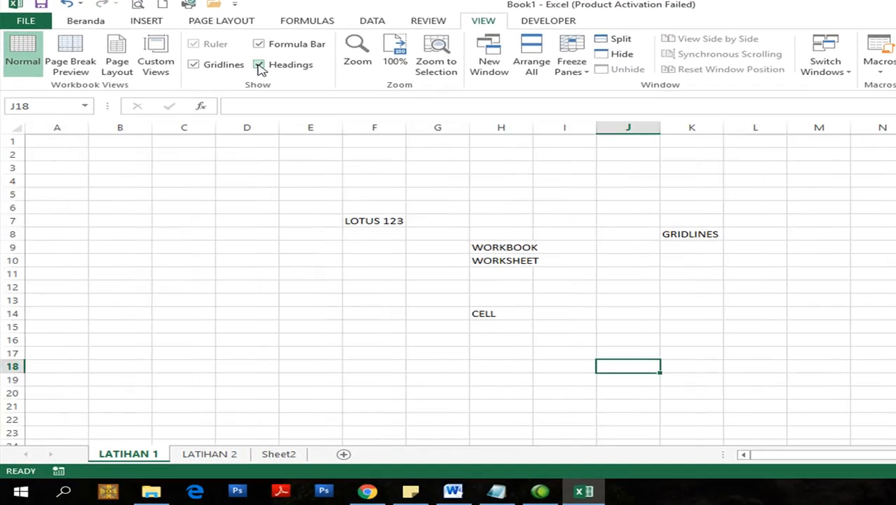
left_click(259, 64)
left_click(259, 65)
- Toggle the Formula Bar, hide and restore all three displays, then switch to LATIHAN 2
left_click(265, 49)
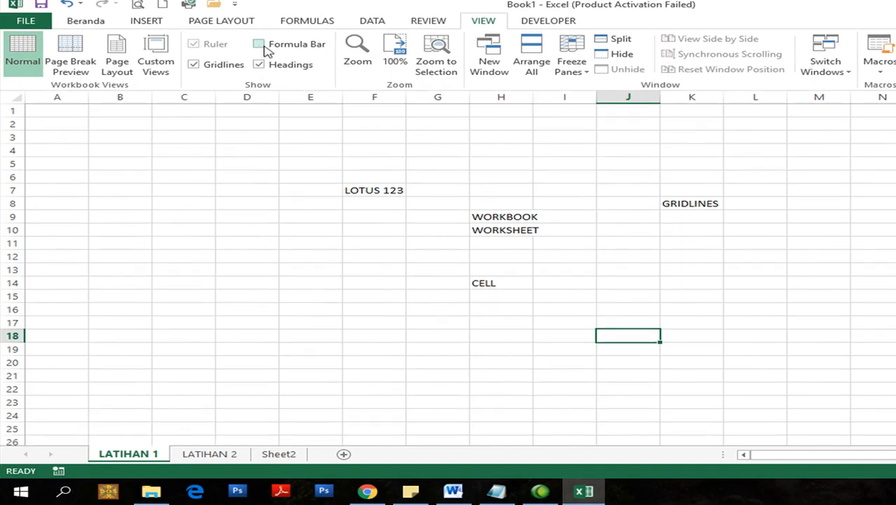
left_click(266, 50)
left_click(266, 49)
left_click(262, 45)
left_click(259, 45)
left_click(259, 45)
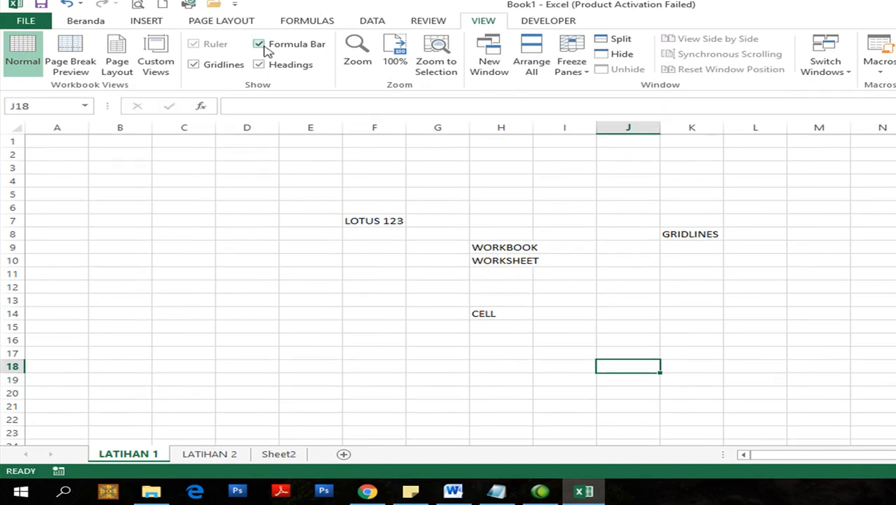
left_click(261, 45)
left_click(254, 64)
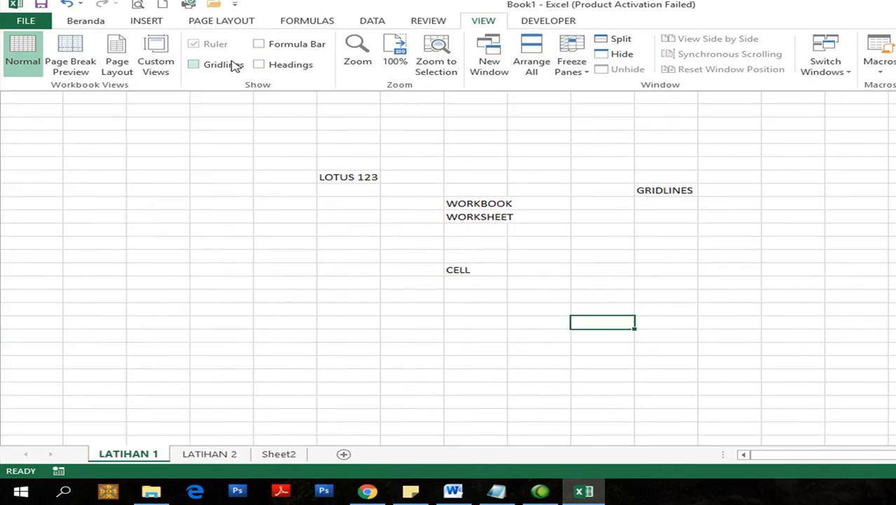
left_click(235, 65)
left_click(224, 64)
left_click(276, 66)
left_click(278, 45)
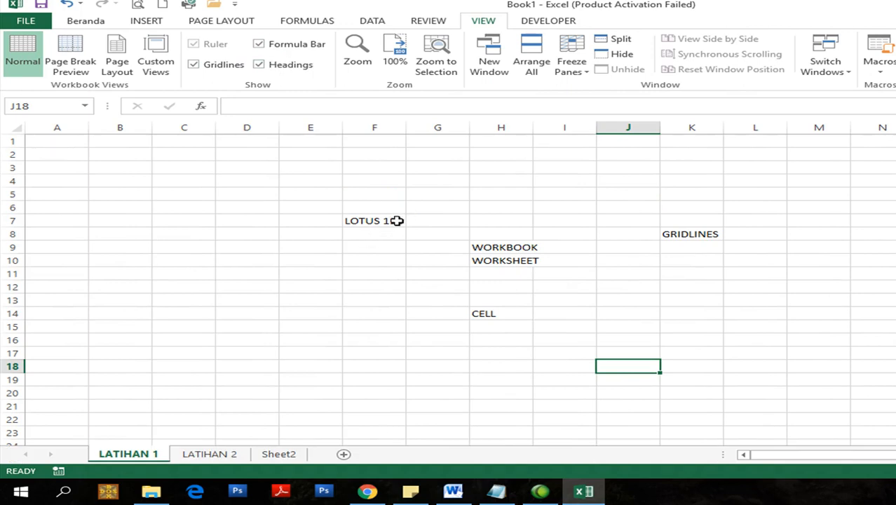
left_click(193, 454)
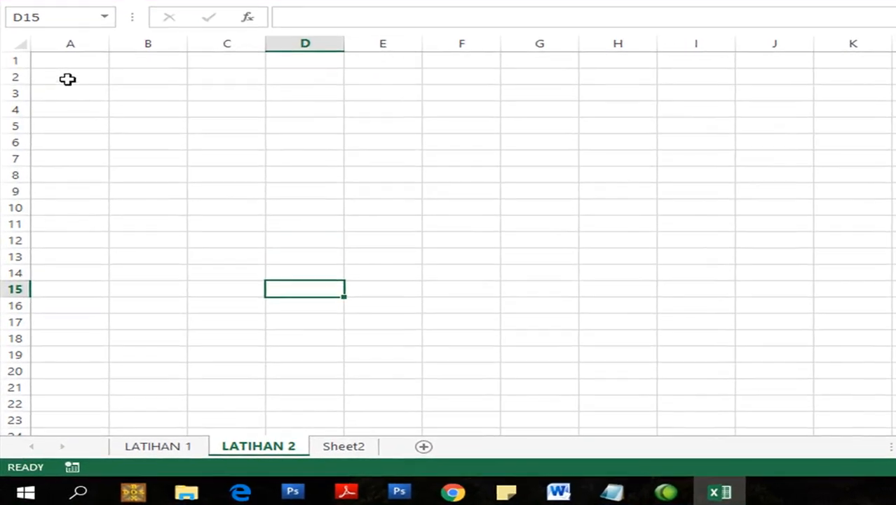
- Enter the headers NO, NAMA and ALAMAT in cells C4, D4 and E4
left_click(48, 137)
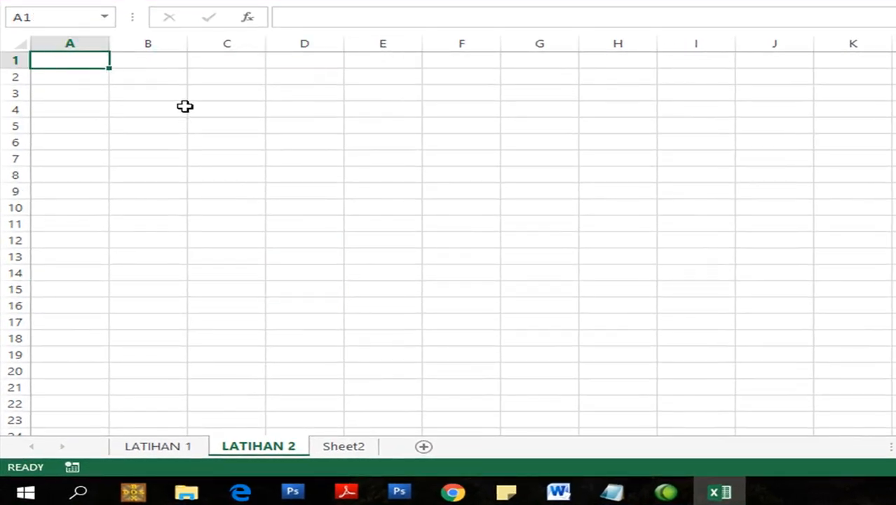
left_click(235, 113)
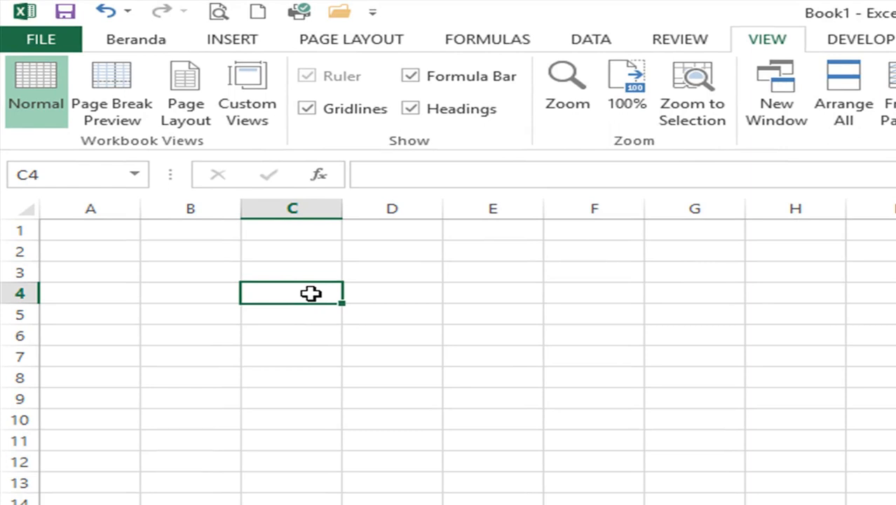
type("NO")
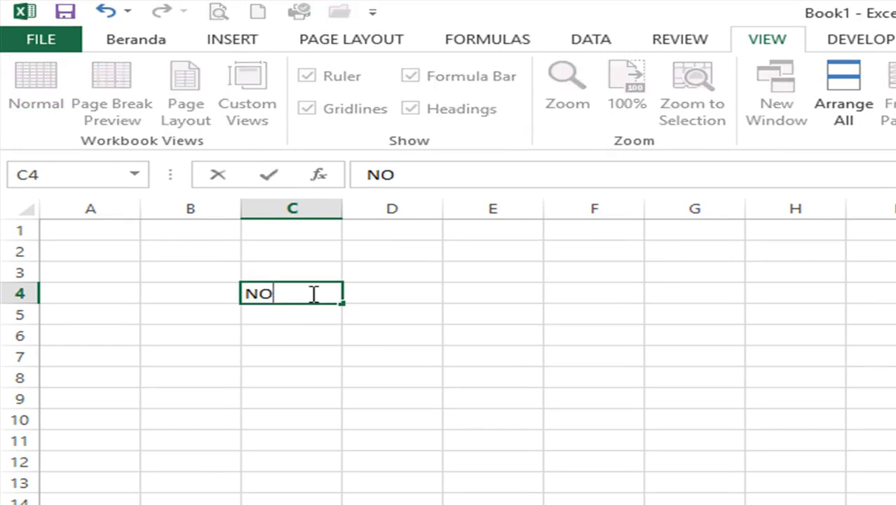
key("Tab")
type("NAMA")
key("Tab")
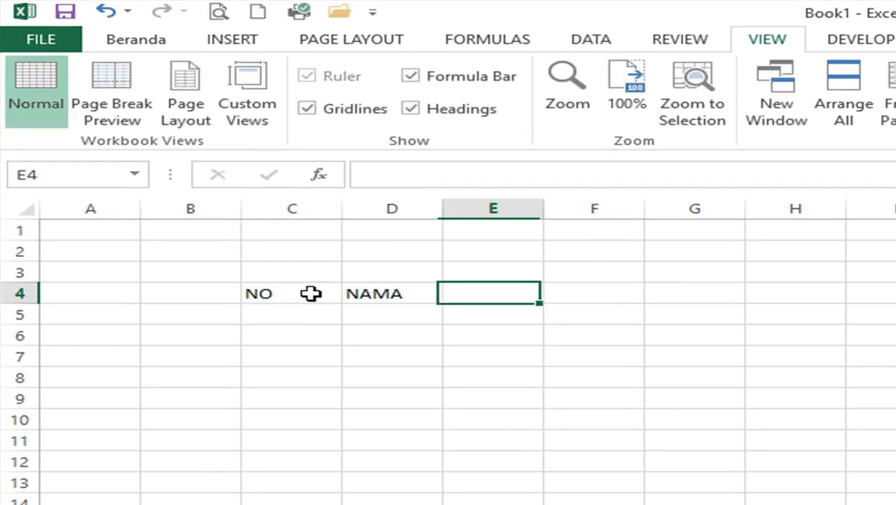
type("ALAMAT")
key("Return")
- Type a test entry 'NO NAMA ALAMAY' in C8, then delete it and move to C5
key("Down")
key("Down")
key("Down")
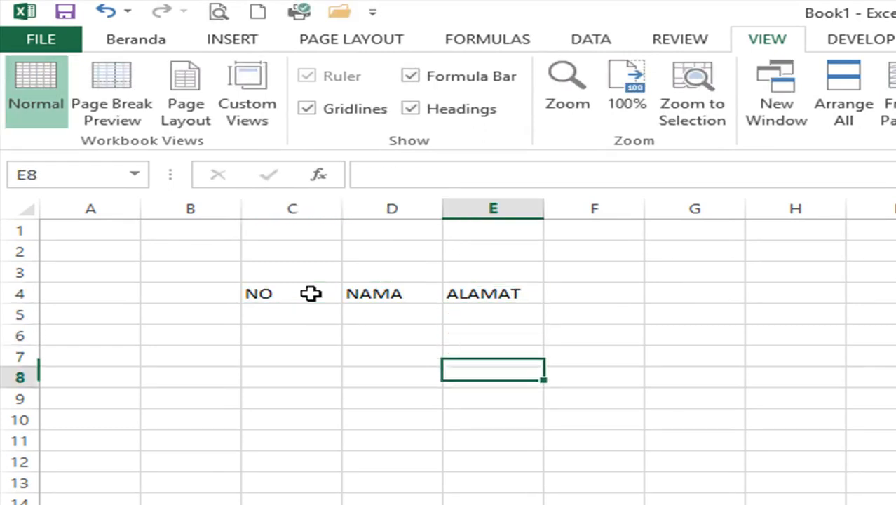
key("Left")
key("Left")
type("NO")
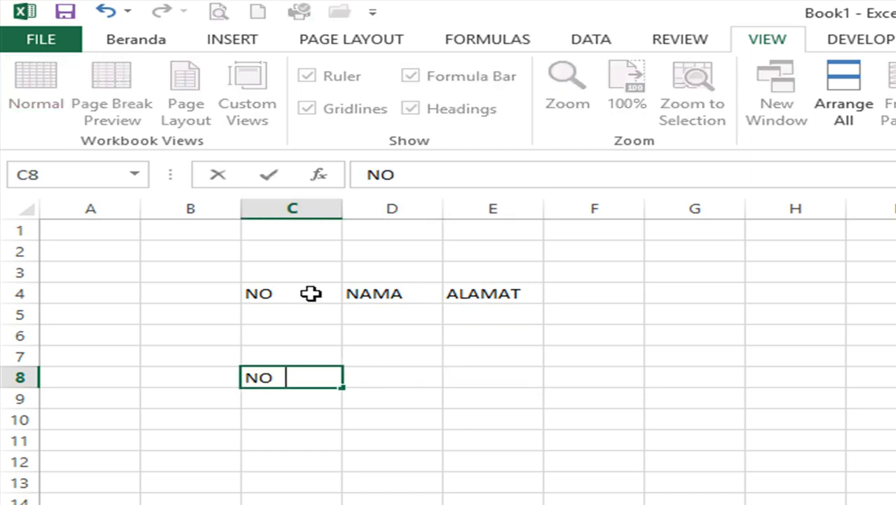
type("    NAMA    ")
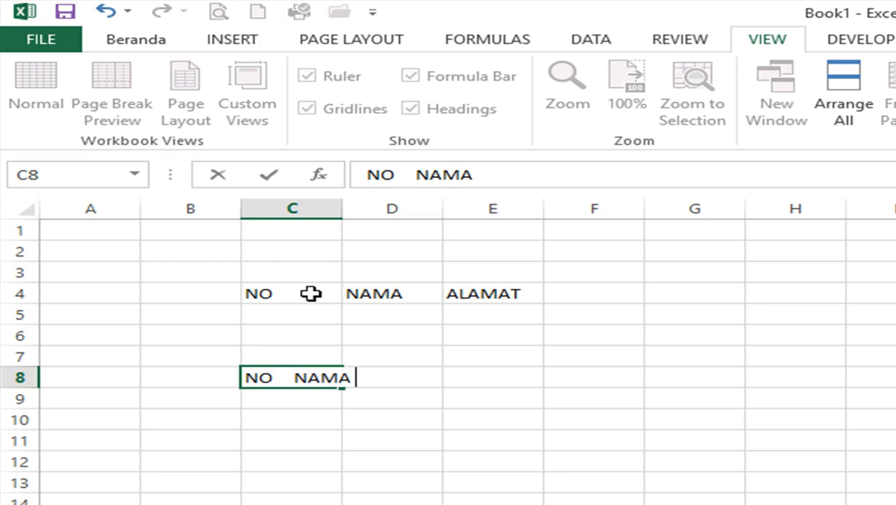
type("ALAMAY")
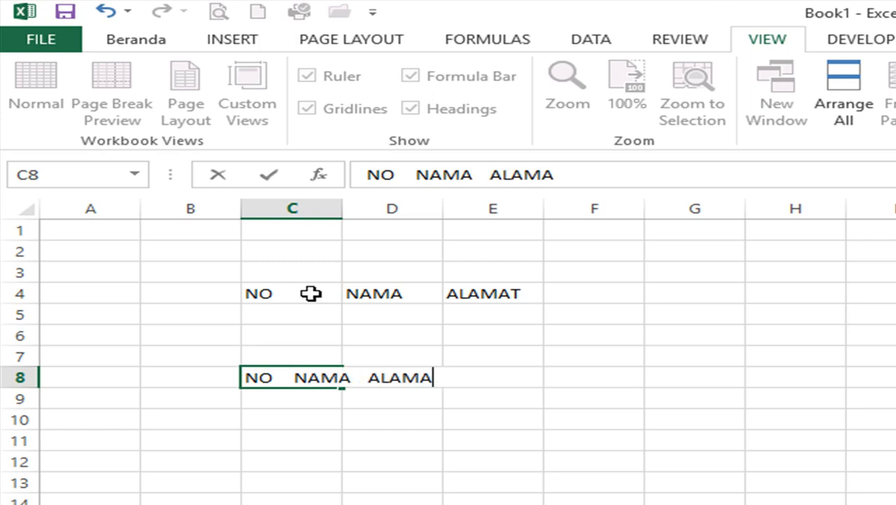
key("Return")
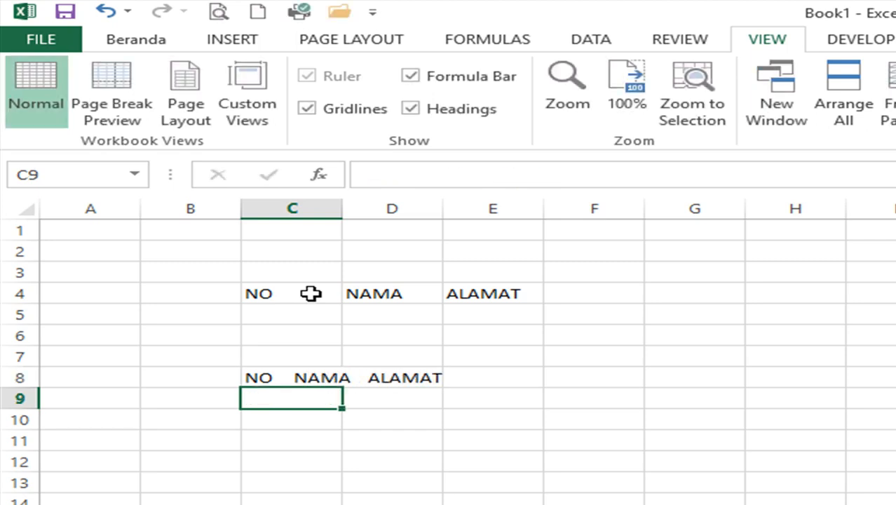
key("Up")
key("Delete")
key("Up")
key("Up")
key("Up")
key("Up")
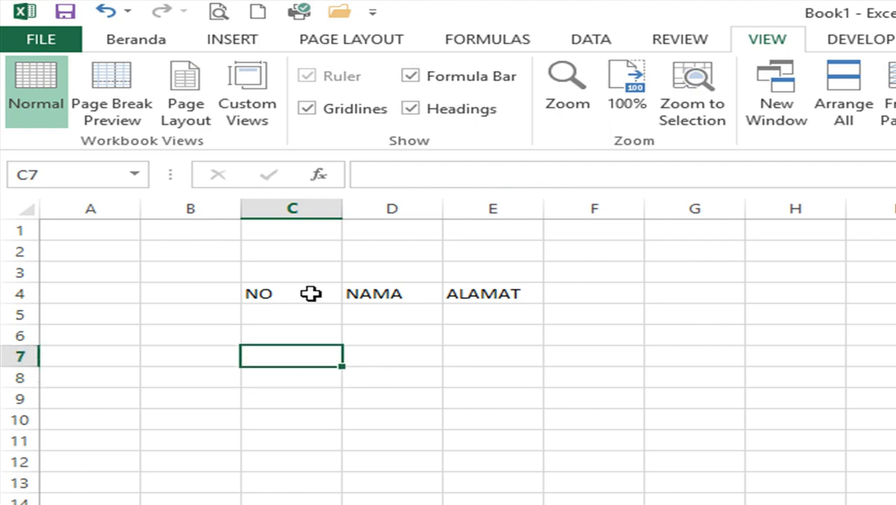
key("Right")
key("Right")
key("Left")
key("Left")
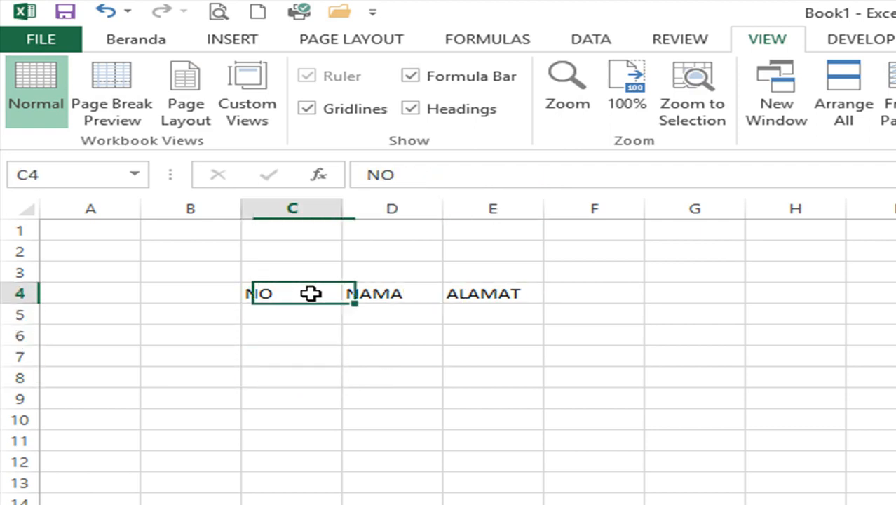
key("Down")
key("Down")
key("Down")
key("Down")
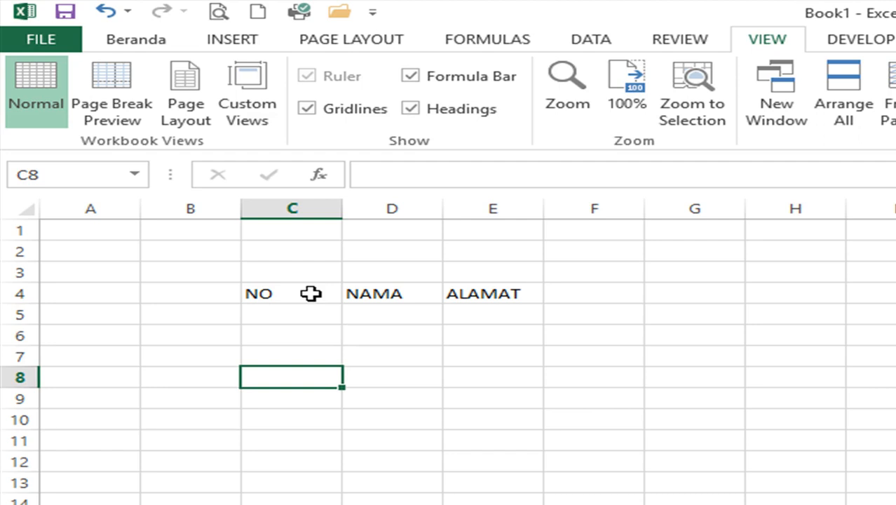
left_click(304, 295)
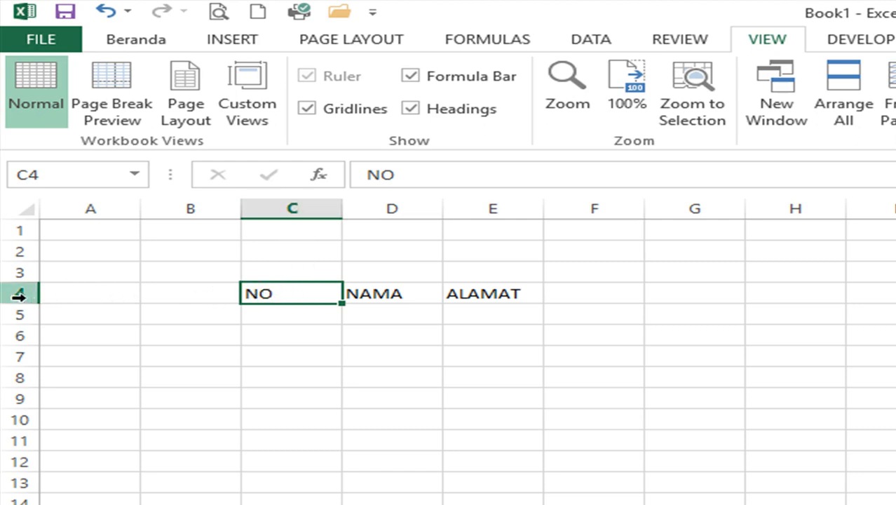
left_click(397, 293)
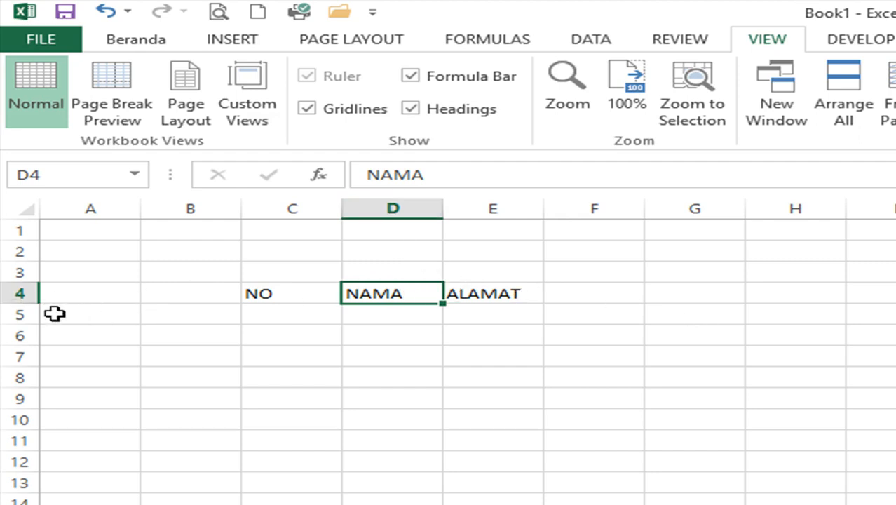
left_click(469, 355)
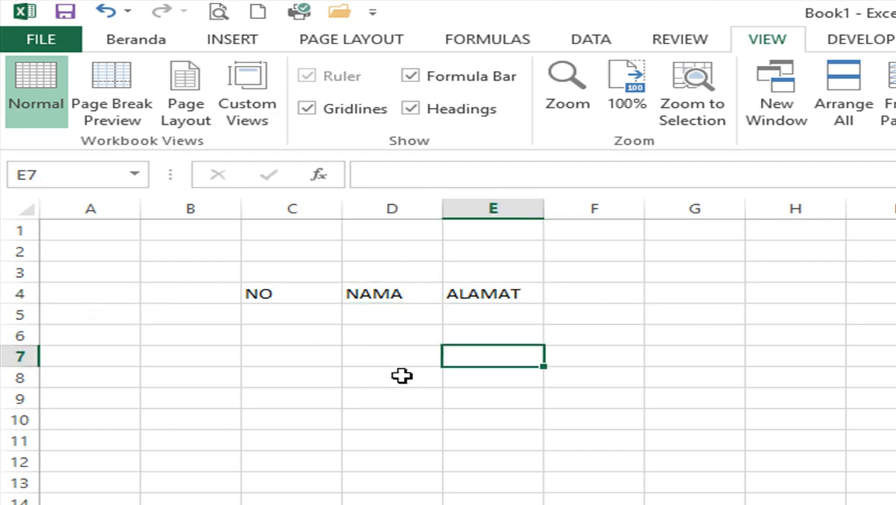
left_click(402, 376)
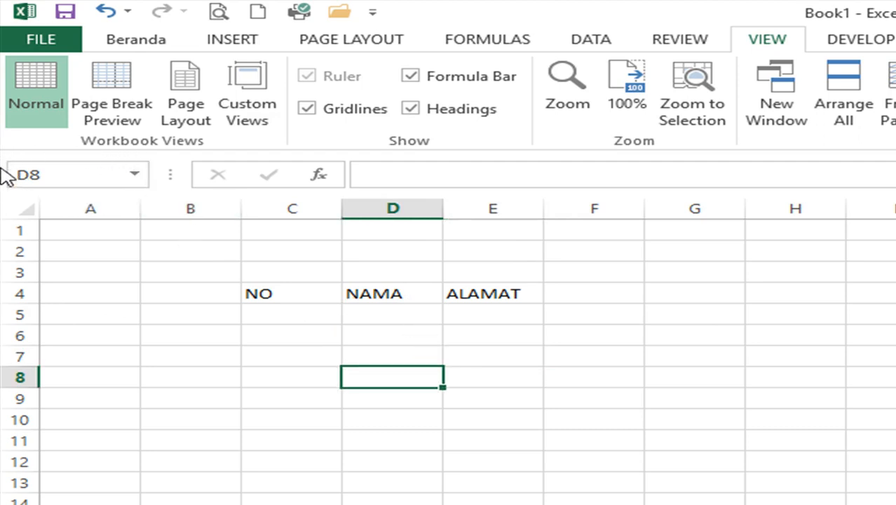
left_click(500, 356)
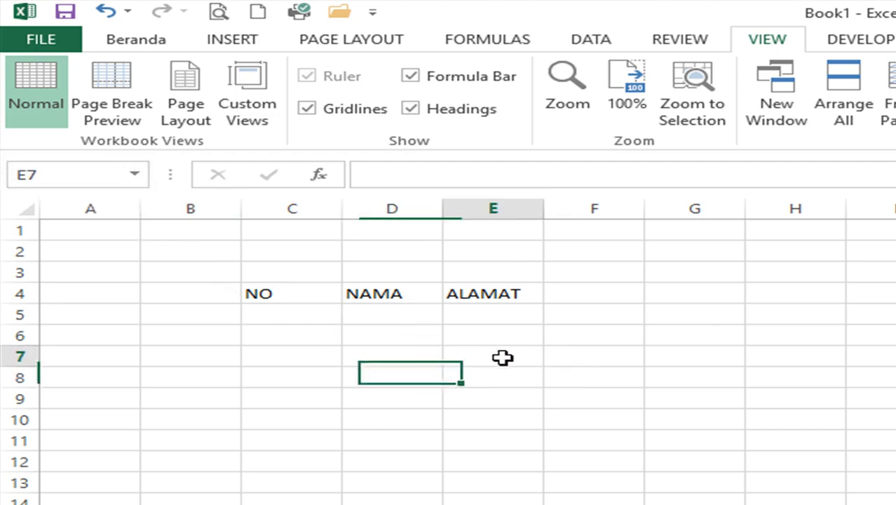
left_click(228, 418)
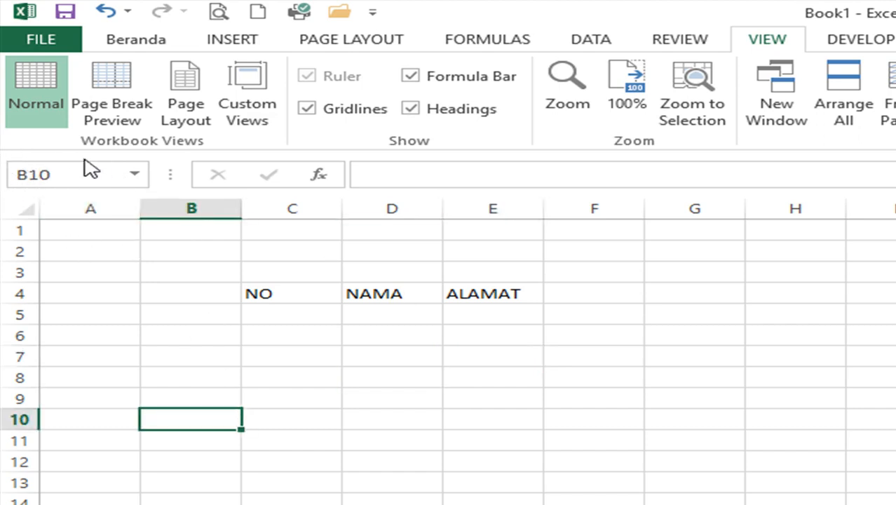
left_click(635, 374)
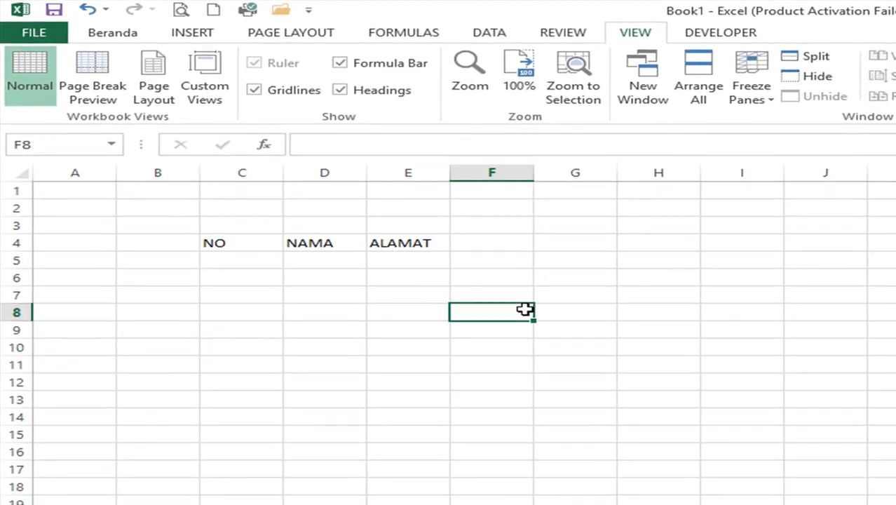
left_click(690, 279)
left_click(750, 295)
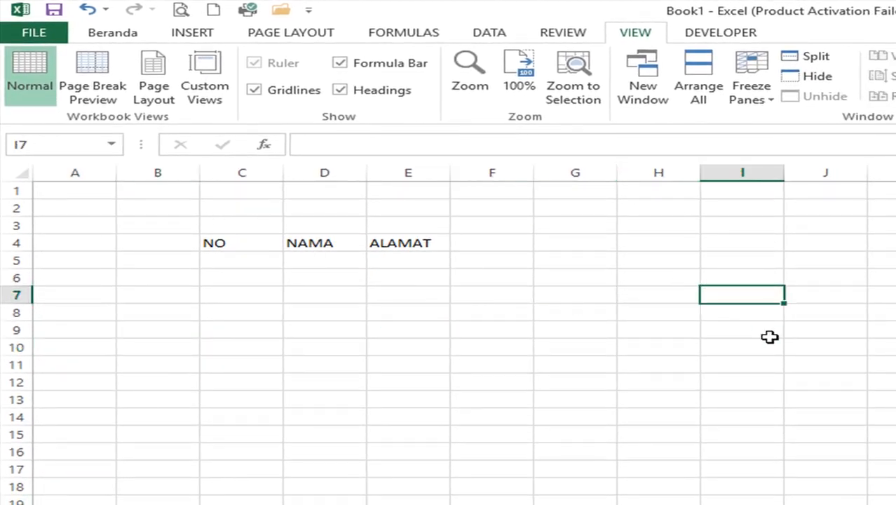
left_click(666, 362)
left_click(531, 344)
- Fill cells F7:J12 with yellow
left_click_drag(504, 293, 845, 384)
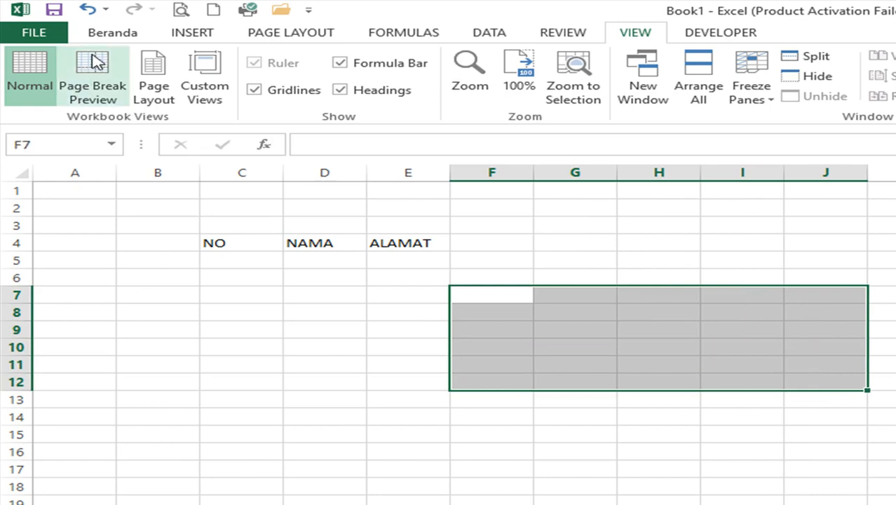
left_click(113, 34)
left_click(351, 89)
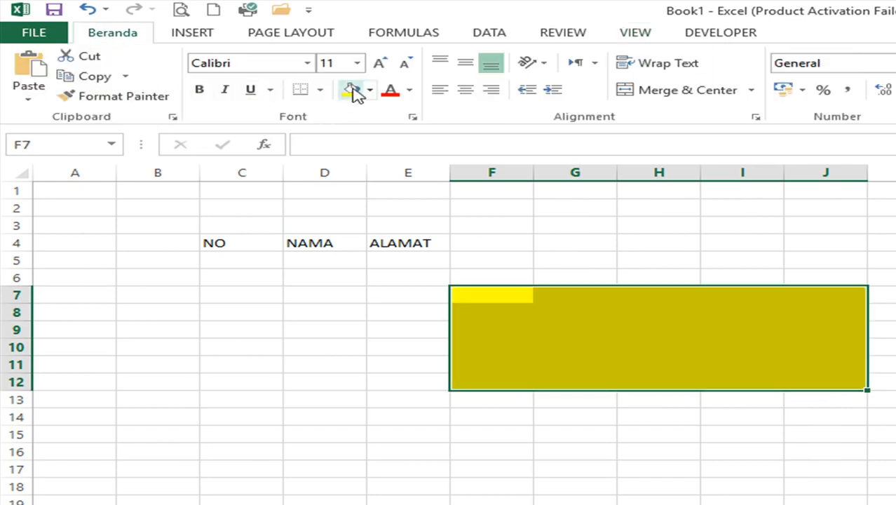
- Label the yellow block RANGE in cell H10
left_click_drag(513, 295, 837, 375)
left_click(635, 342)
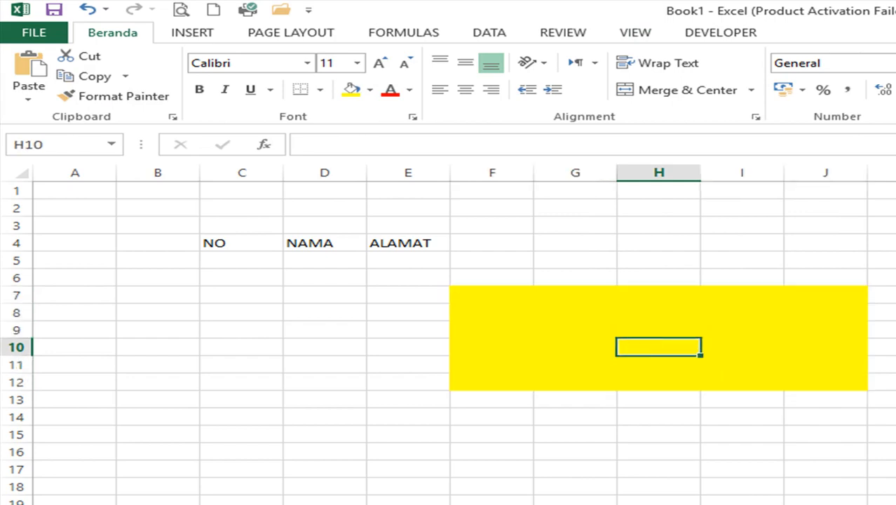
type("RANGE")
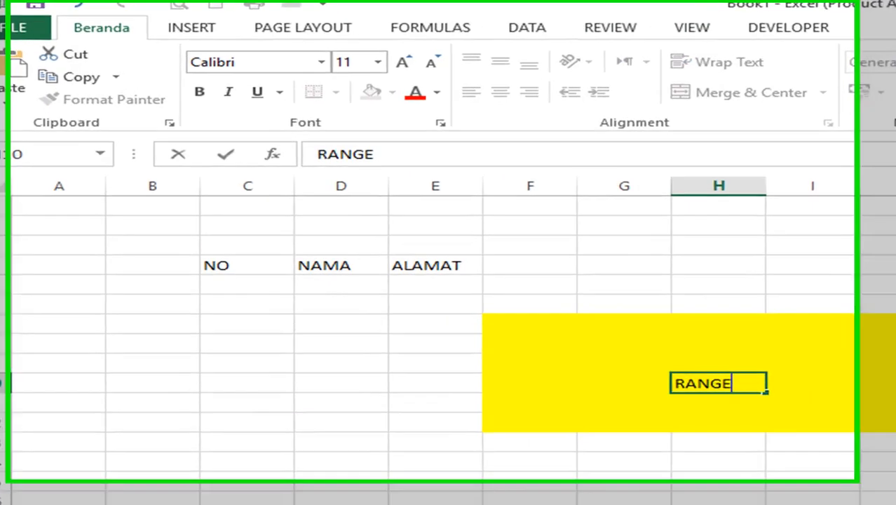
key("Return")
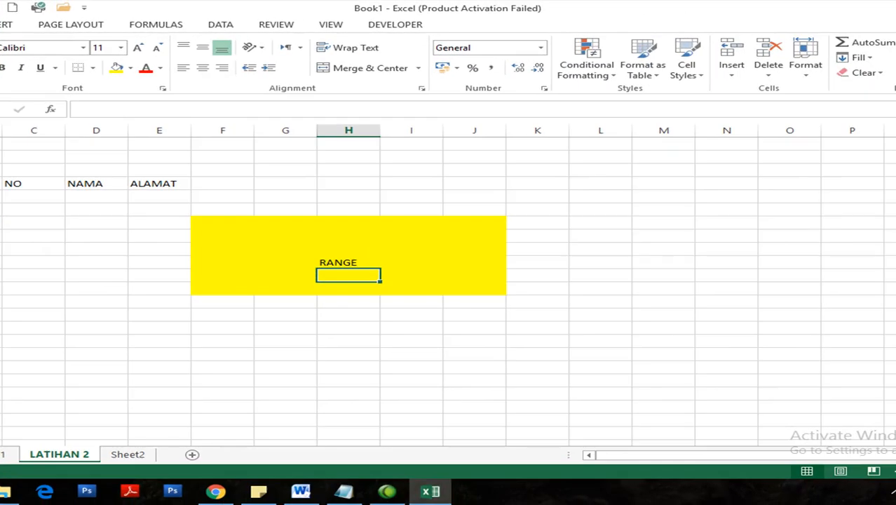
- Start typing the address F7:J12 into cell H8 above RANGE
left_click(231, 219)
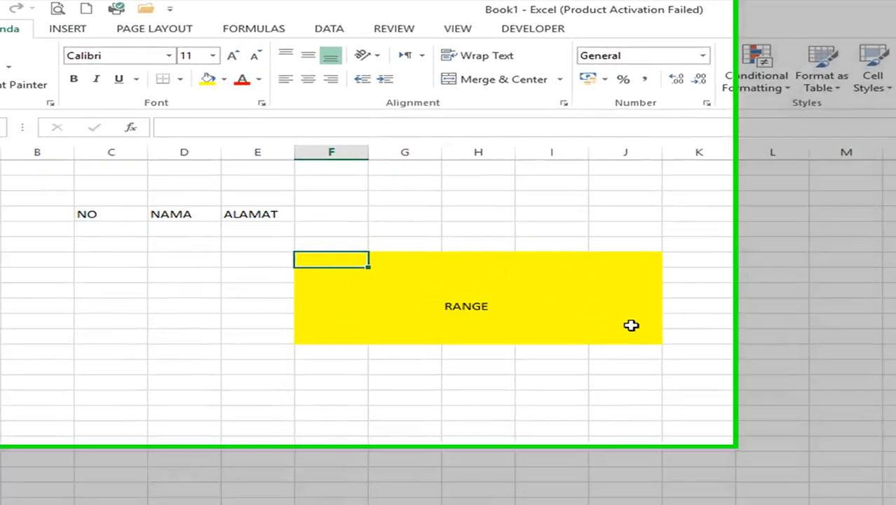
left_click(477, 288)
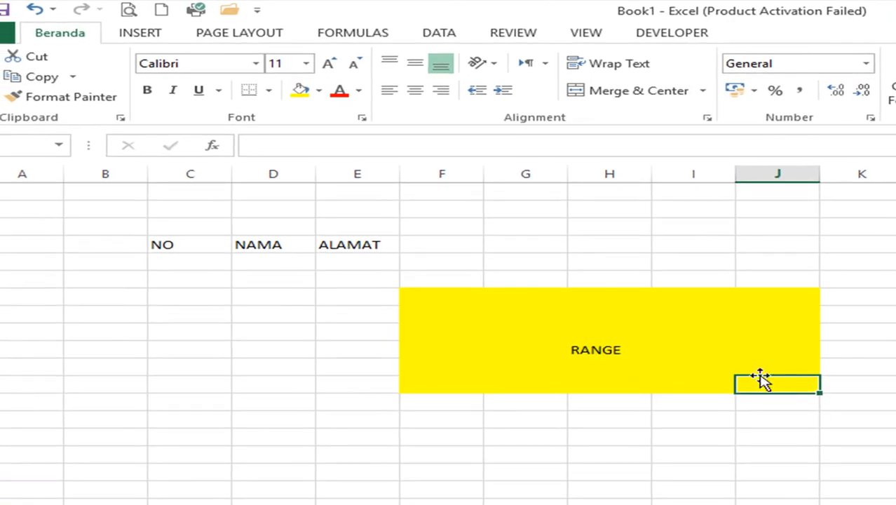
left_click(450, 296)
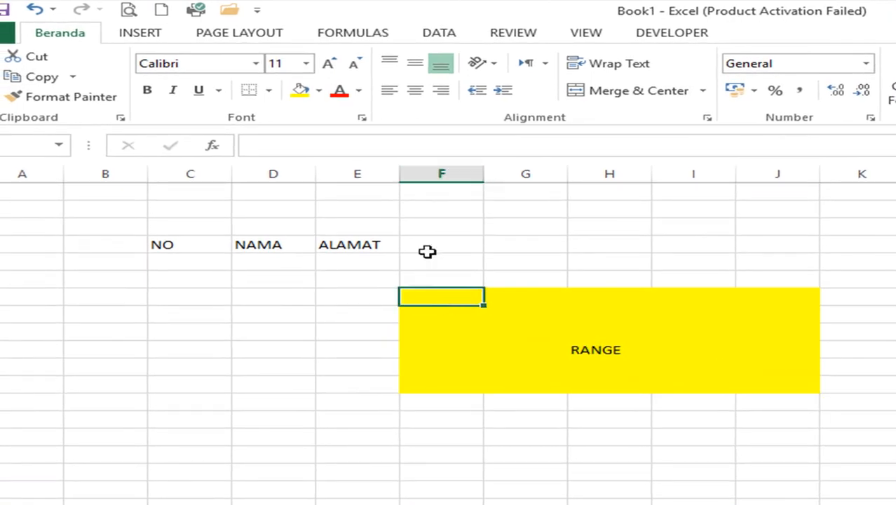
left_click(580, 317)
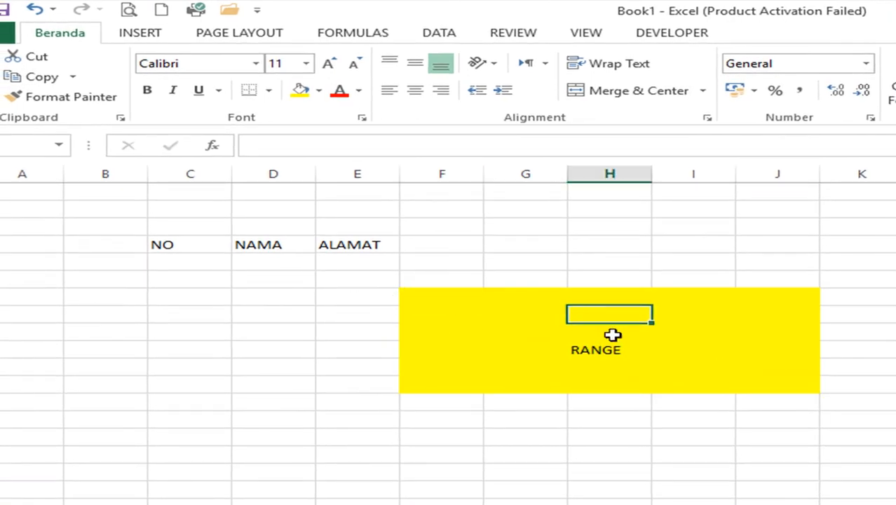
type("F7:J12")
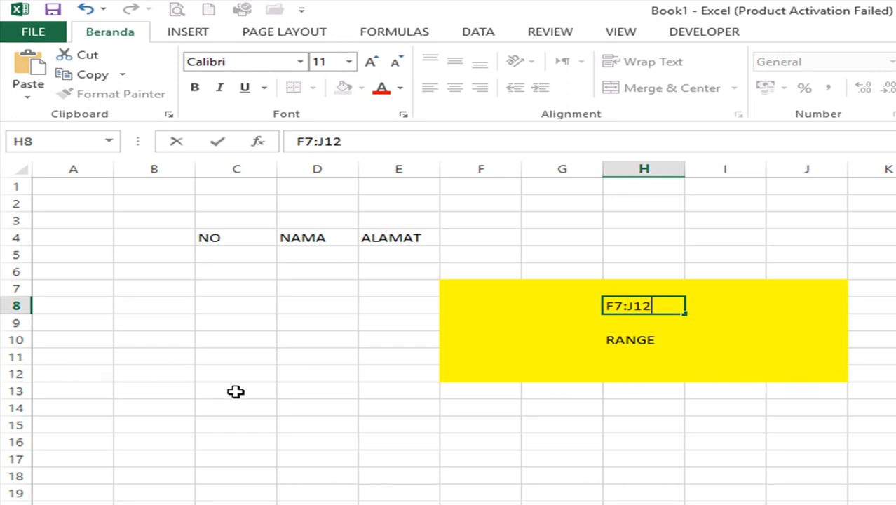
- Commit the F7:J12 label in H8
key("Return")
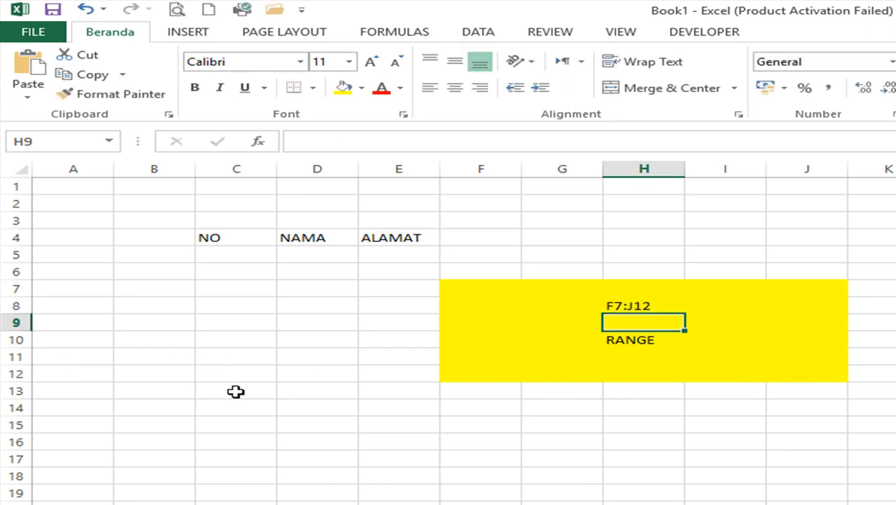
key("Down")
key("Up")
key("Up")
key("Up")
key("Down")
key("Down")
key("Down")
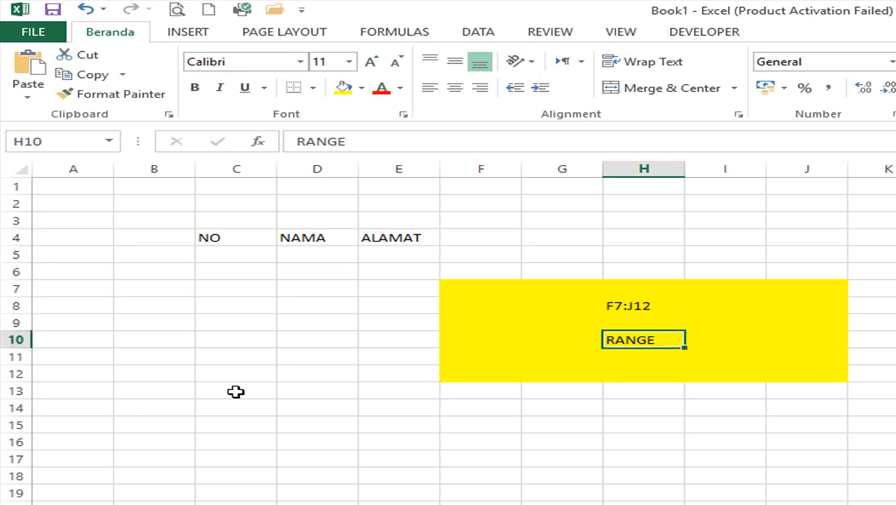
key("Up")
key("Up")
key("Up")
key("Down")
key("Down")
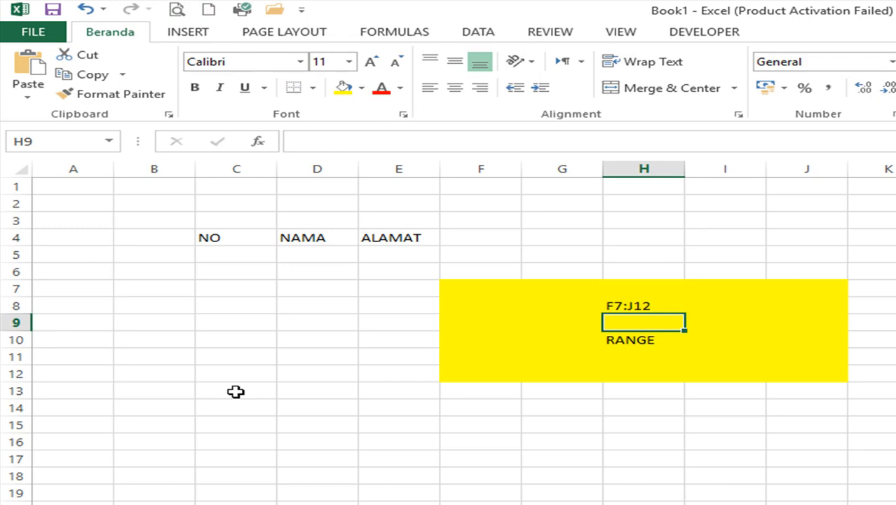
- Fill D9:D18 yellow and label it D9:D18 in cell D9
left_click_drag(295, 322, 309, 476)
left_click(343, 87)
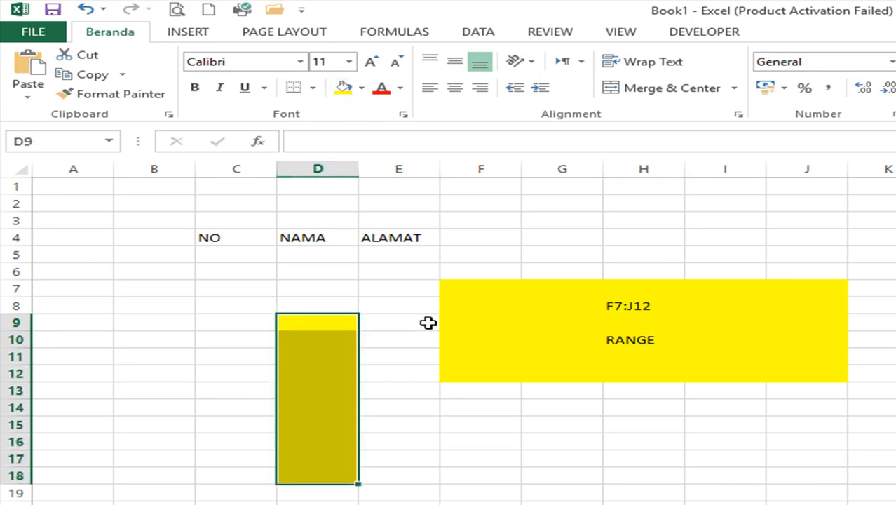
left_click(407, 353)
left_click(333, 324)
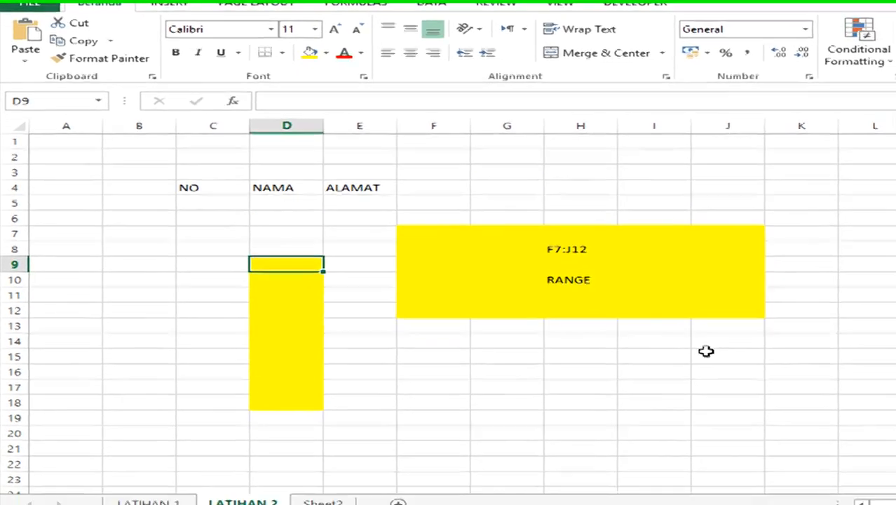
type("D9:D")
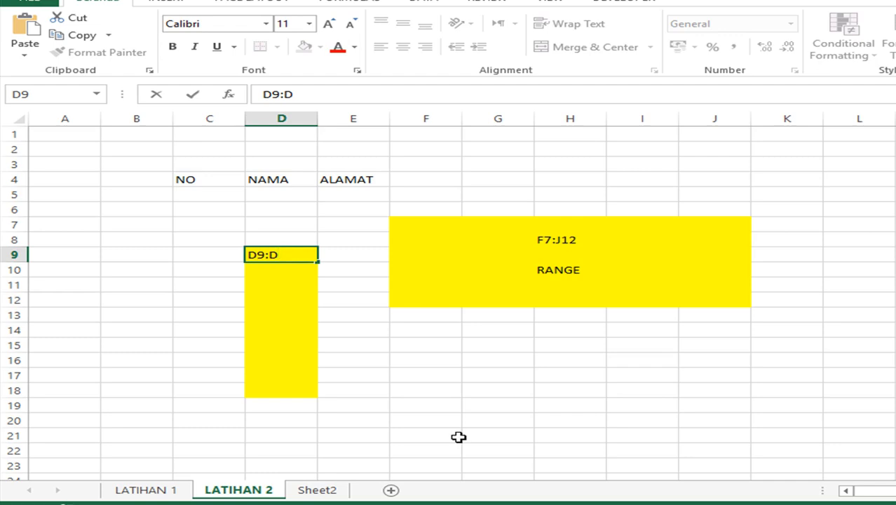
key("Return")
key("Return")
key("Return")
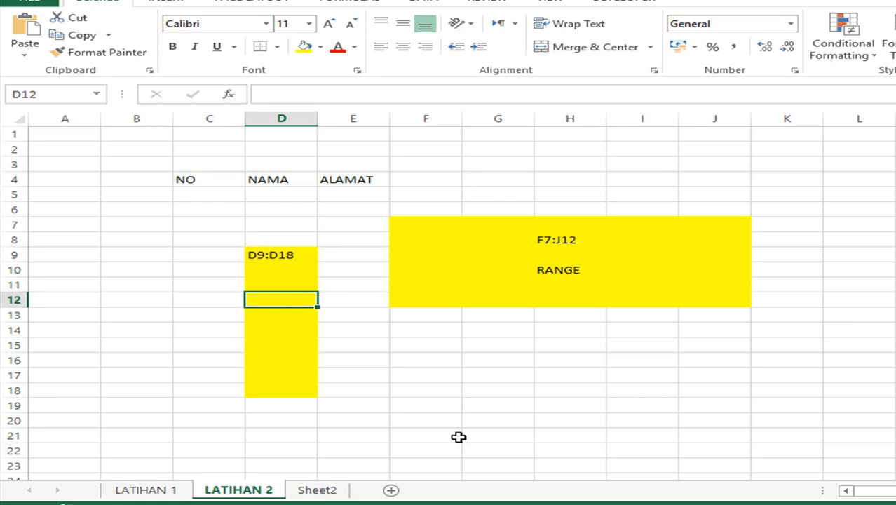
left_click(224, 180)
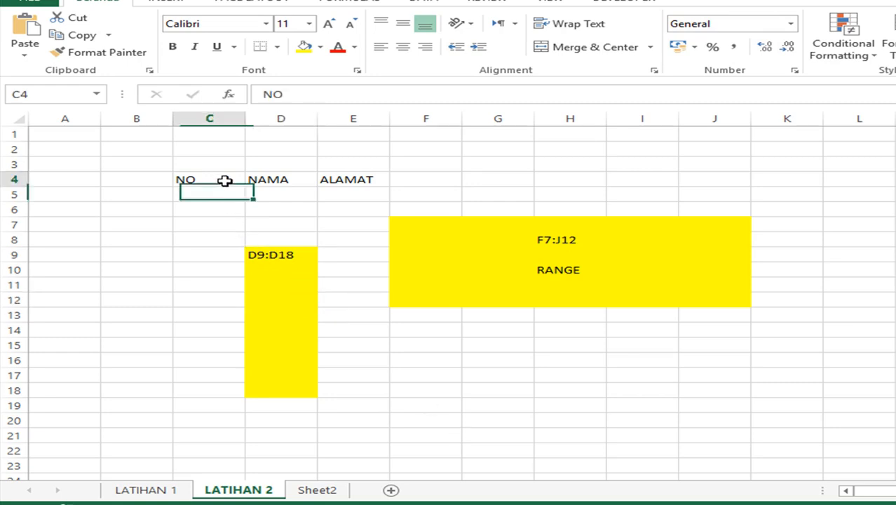
left_click(201, 204)
- Clear the labels and the yellow fill (No Fill) from the demo area C6:K20
left_click_drag(201, 204, 799, 424)
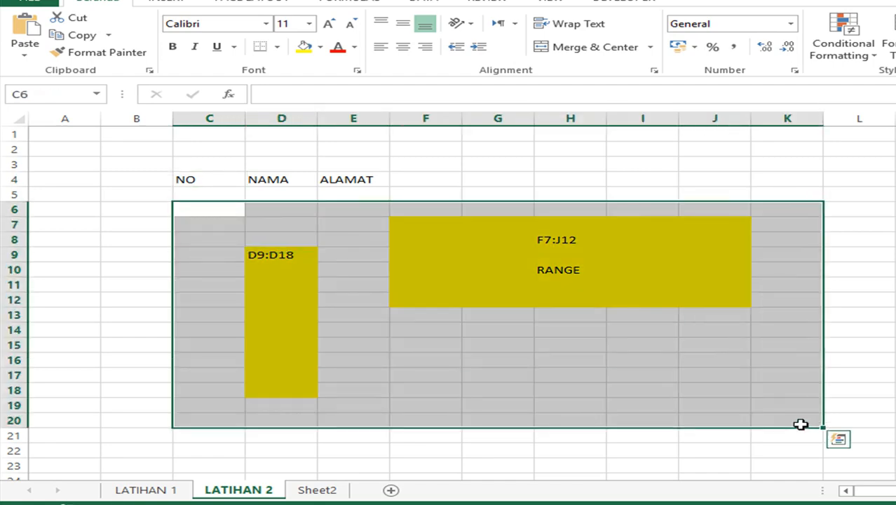
key("Delete")
left_click(320, 47)
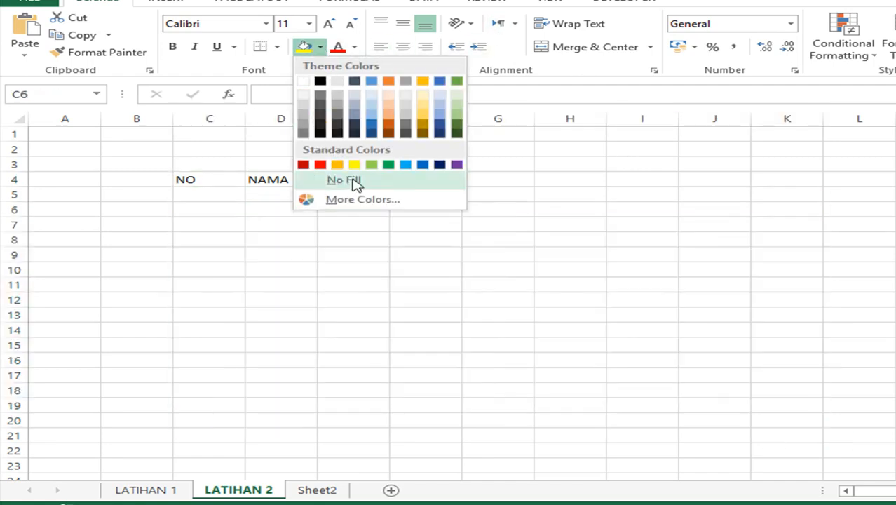
left_click(354, 181)
- Enter 1, 2 and 3 down the NO column starting at C5
left_click(230, 195)
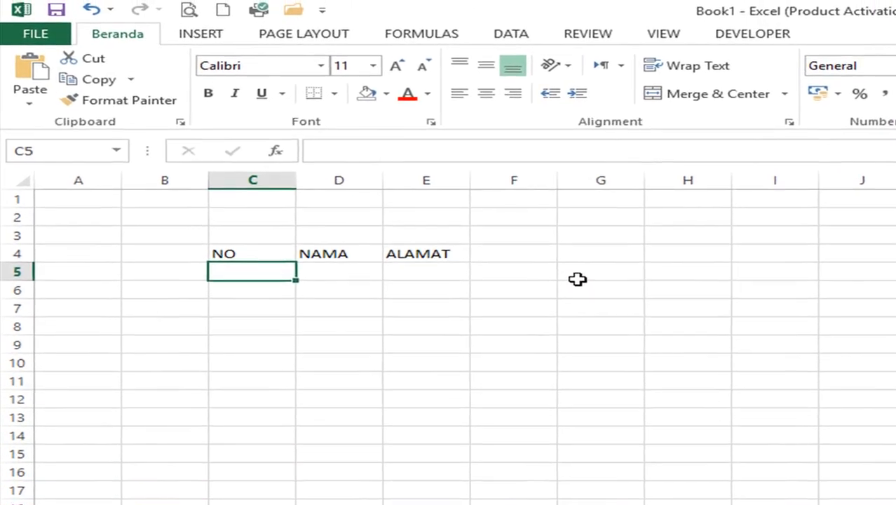
key("Up")
key("Right")
key("Right")
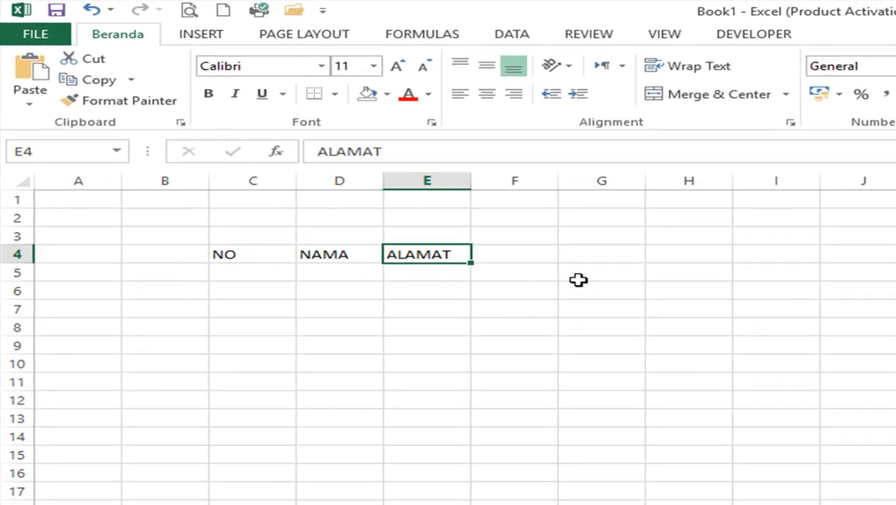
key("Left")
key("Left")
key("Down")
type("1")
key("Return")
type("2")
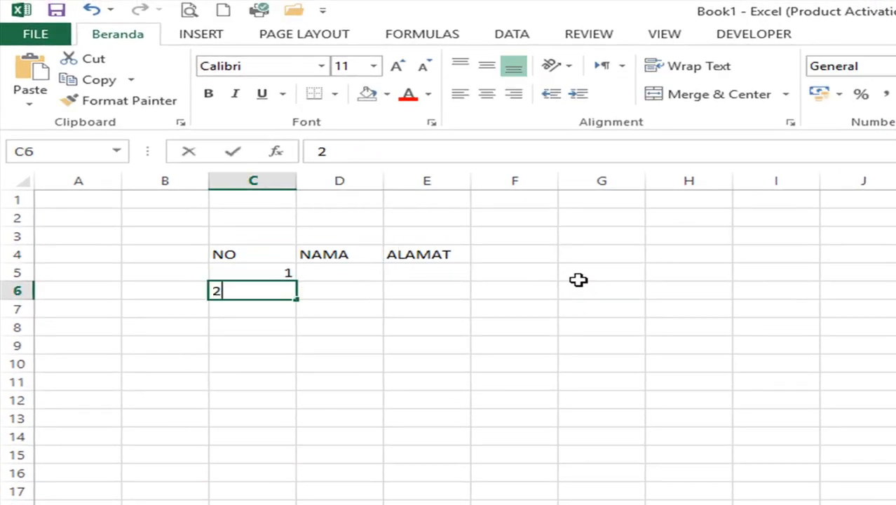
key("Return")
type("3")
key("Return")
- Delete the extra 3 from C7 and re-enter 1 in C5 and 2 in C6
key("Up")
key("Up")
key("Up")
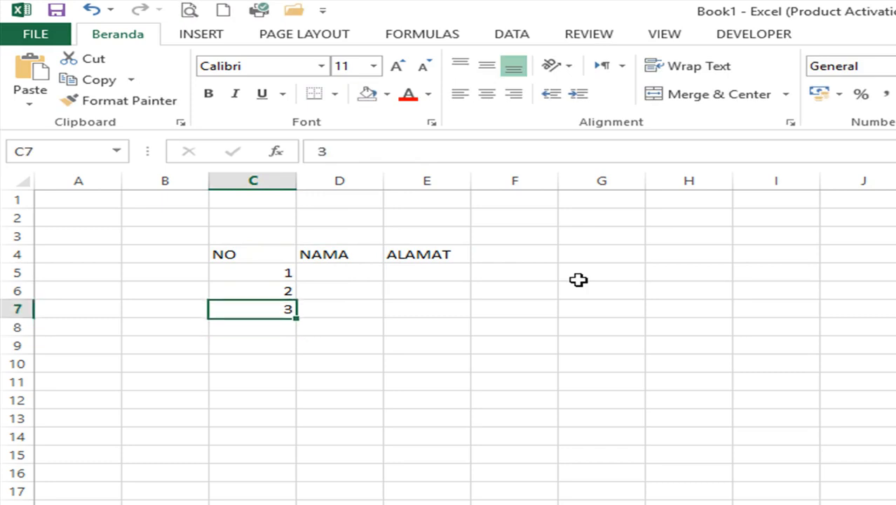
key("Down")
key("Down")
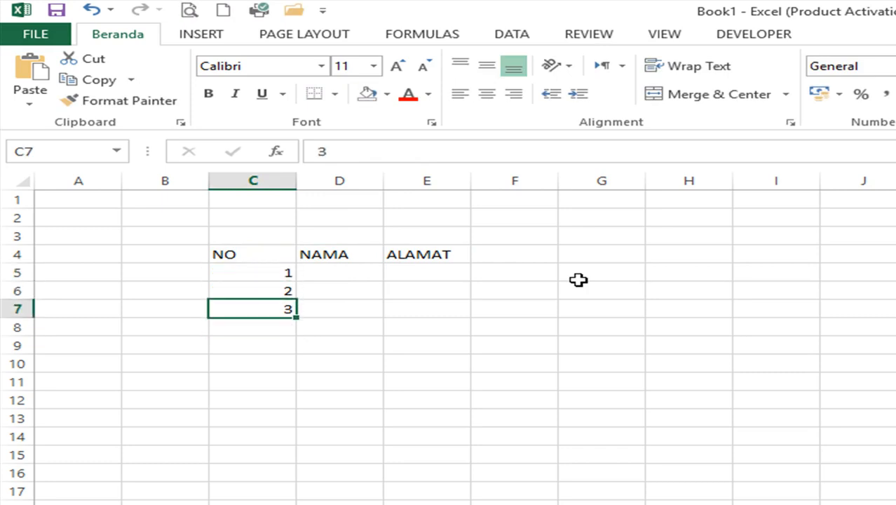
key("Delete")
key("Up")
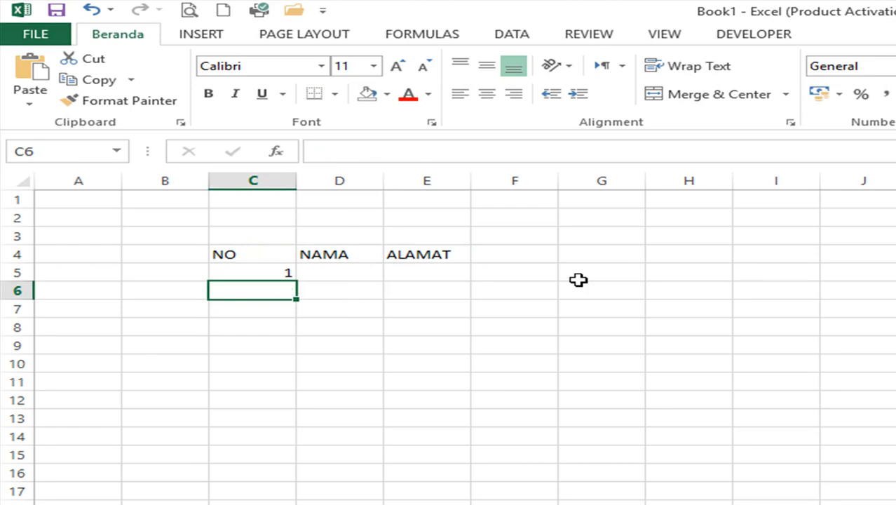
key("Up")
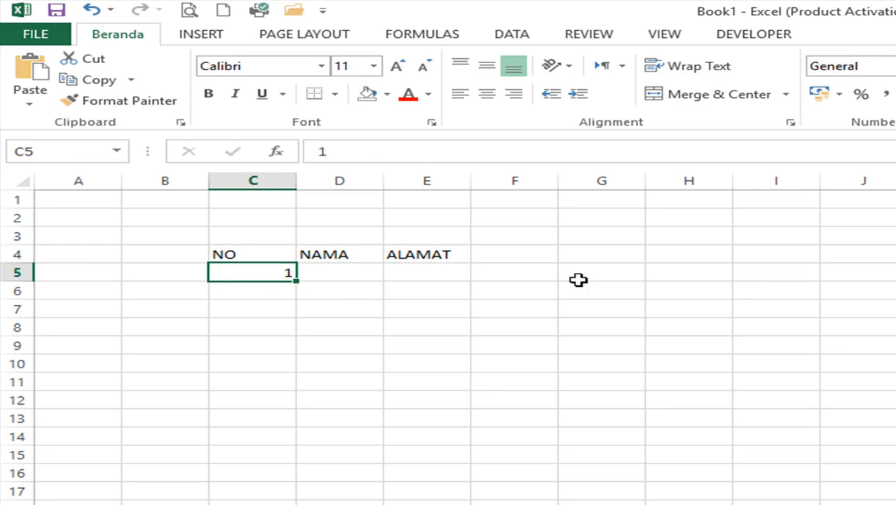
key("Down")
key("Up")
type("1")
key("Return")
type("2")
key("Return")
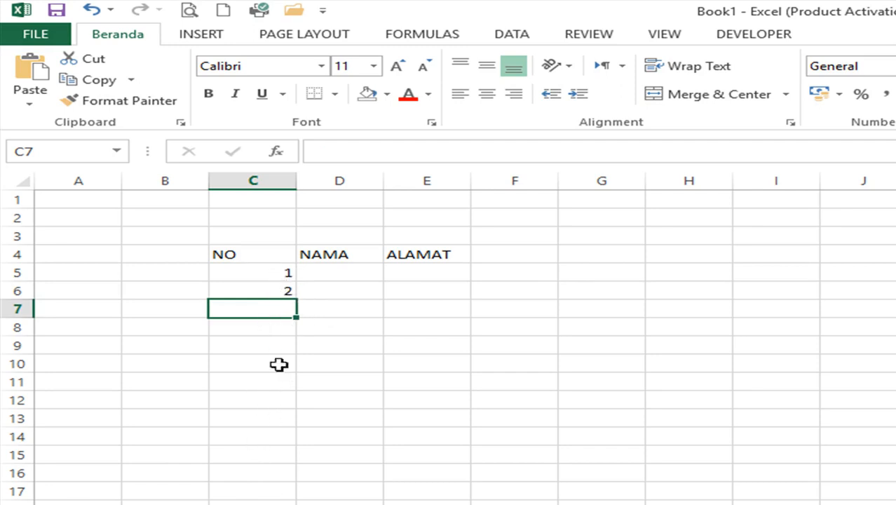
left_click(265, 271)
- Fill the NO column 1 to 10 down to C14 and centre the NO, NAMA, ALAMAT headings
left_click_drag(264, 268, 269, 281)
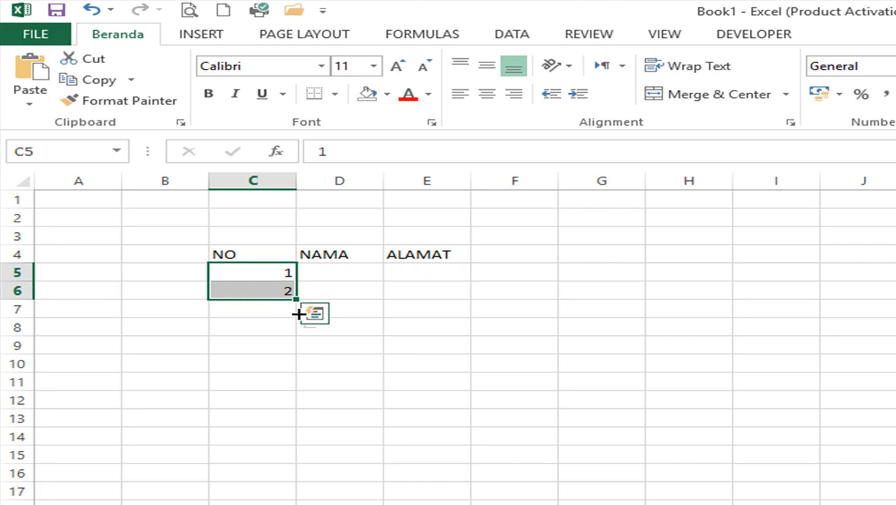
left_click_drag(297, 299, 294, 449)
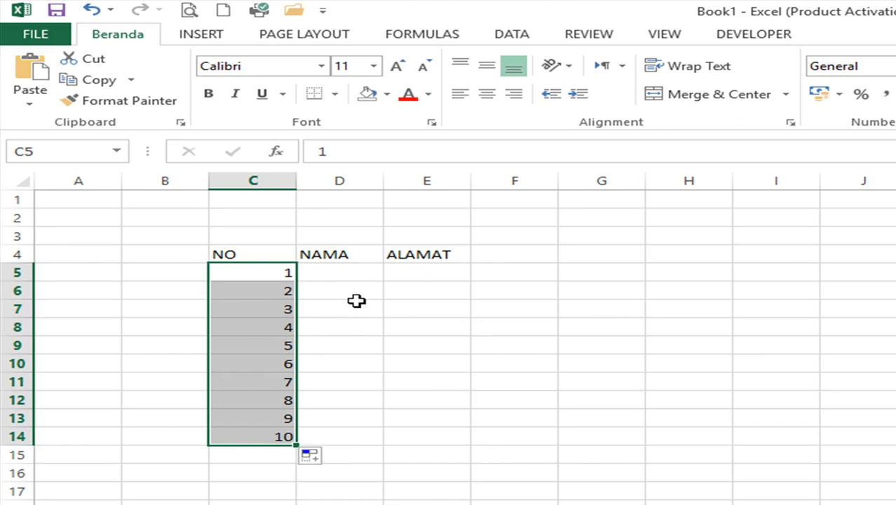
left_click(261, 254)
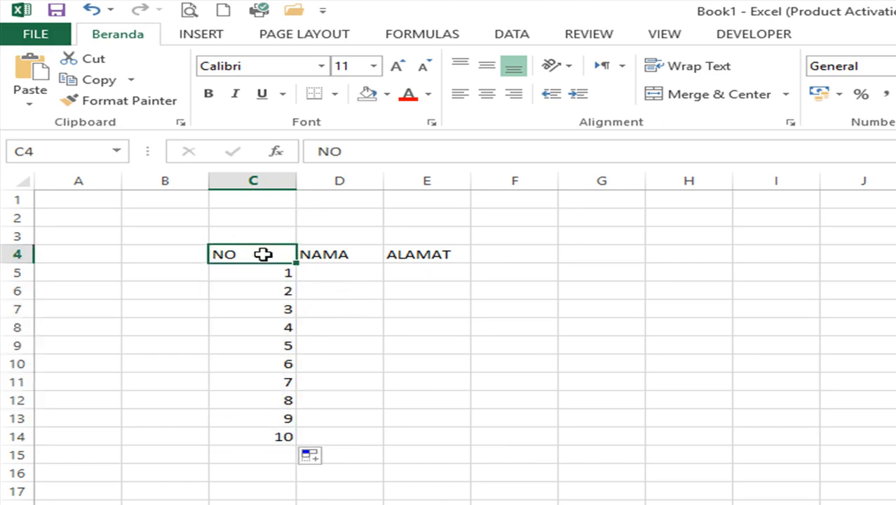
left_click_drag(262, 253, 430, 255)
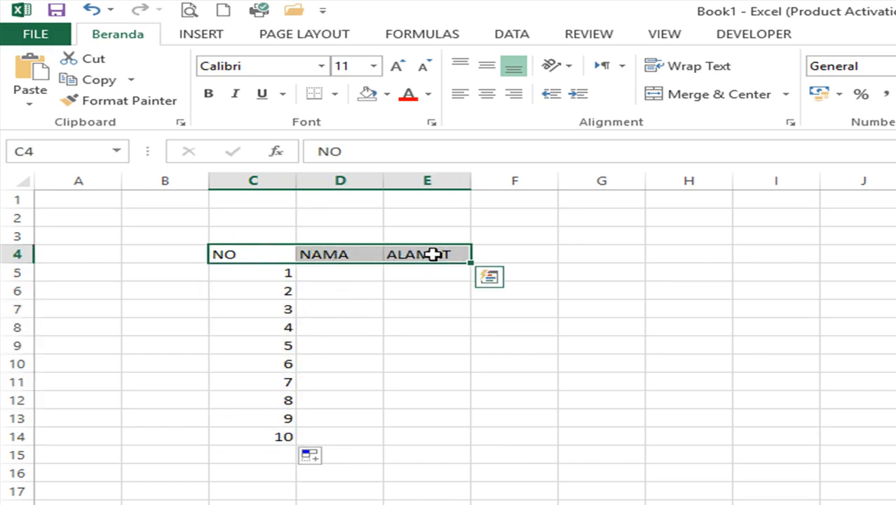
left_click(487, 97)
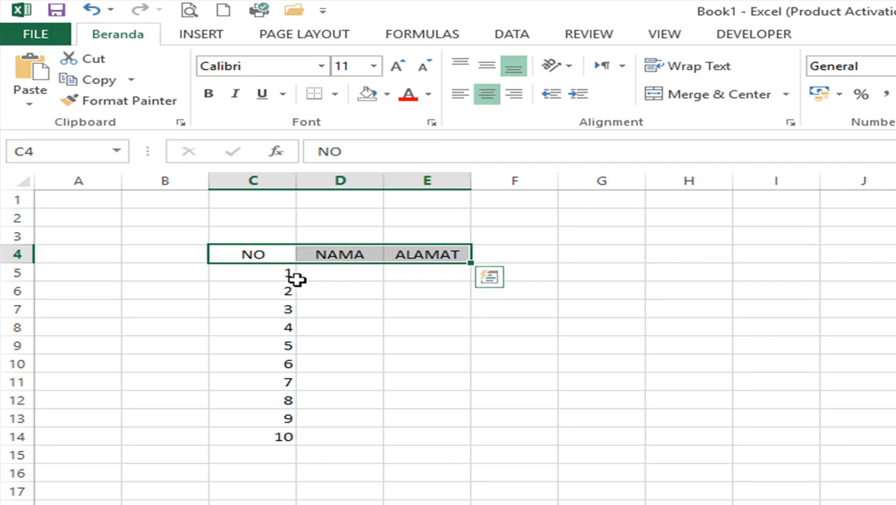
- Centre the numbers 1 to 10 in C5:C14
left_click_drag(273, 274, 242, 442)
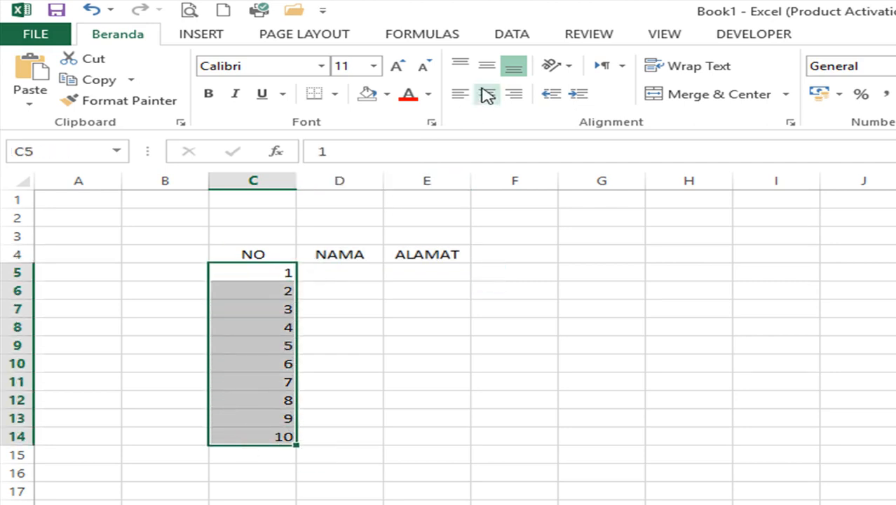
left_click(487, 93)
left_click(354, 277)
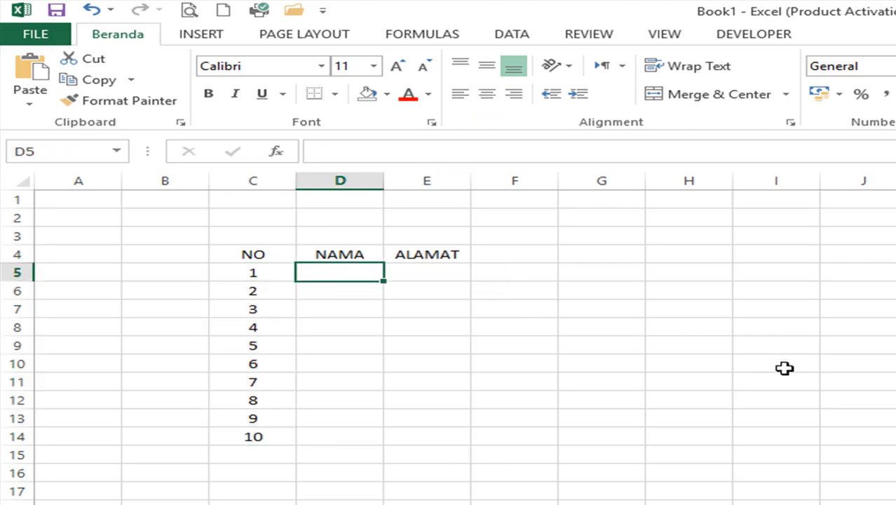
- Type the remaining four student names down the NAMA column, one per row
type("ASEP")
key("Return")
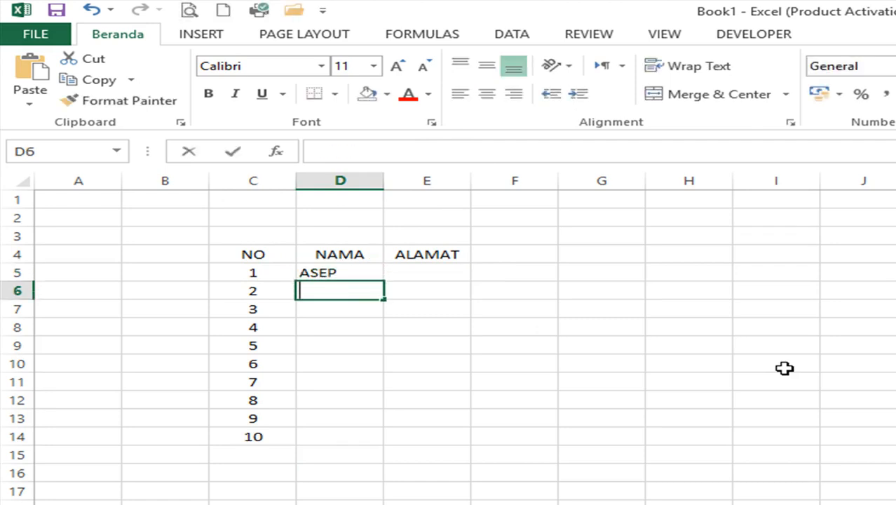
type("JAJANG")
key("Return")
type("EUIS")
key("Return")
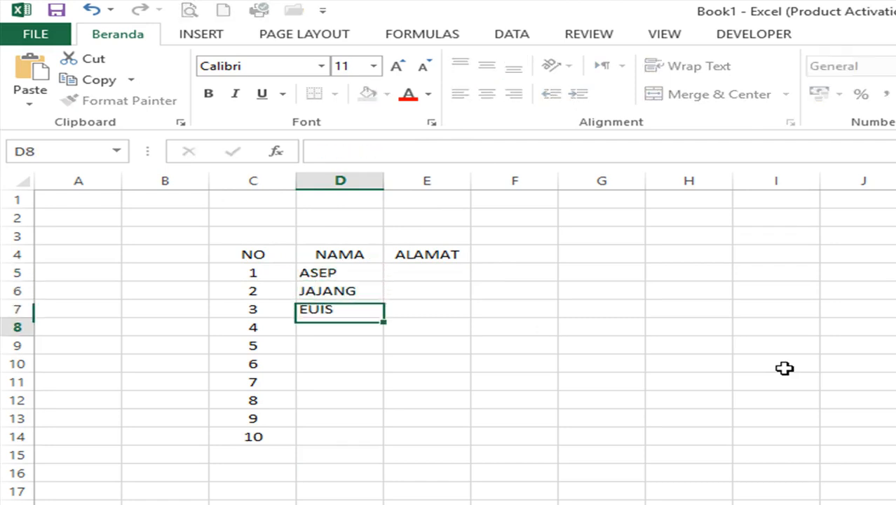
type("S")
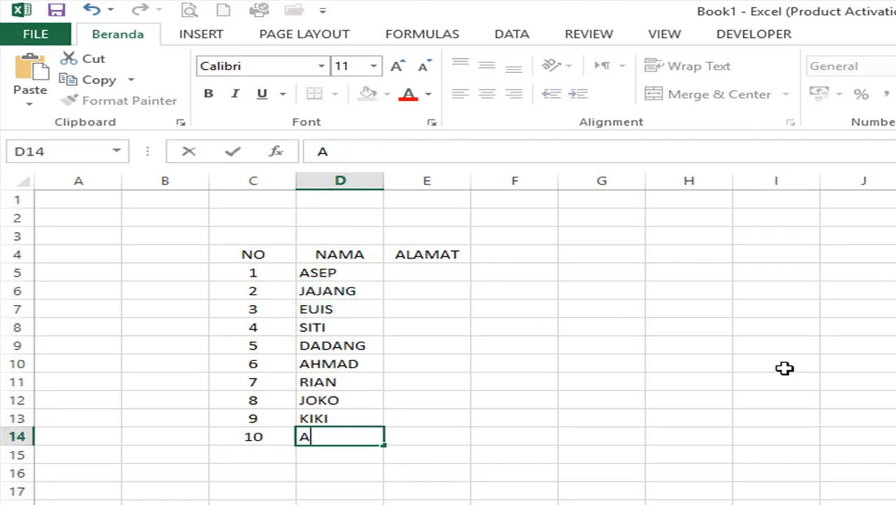
type("ISYAH")
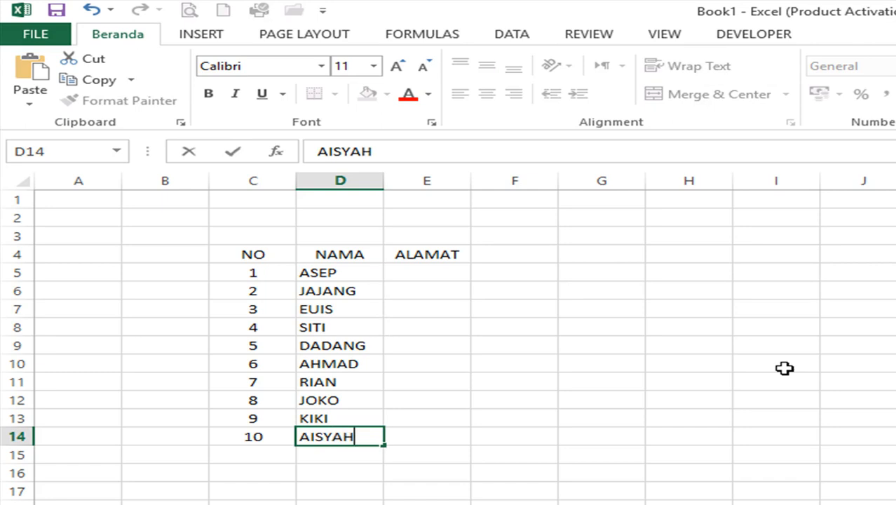
key("Tab")
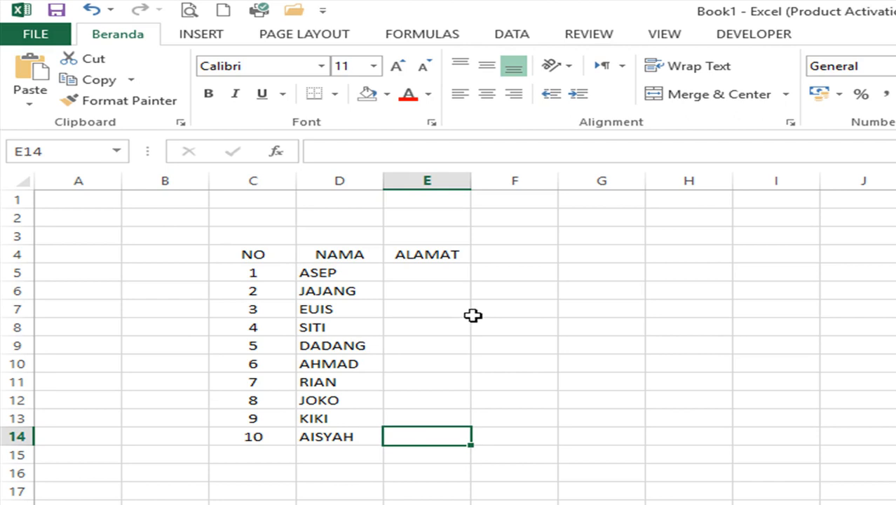
- Add a surname to the first student's name in D5
left_click(350, 276)
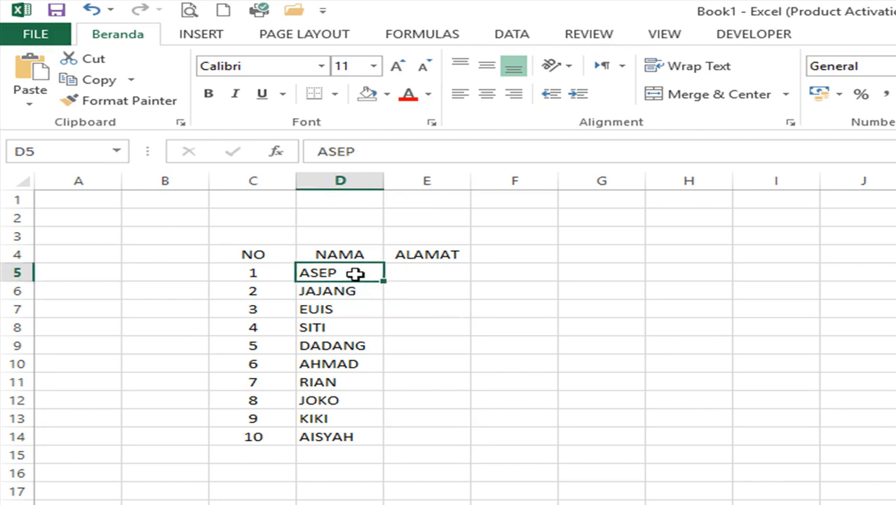
left_click(333, 294)
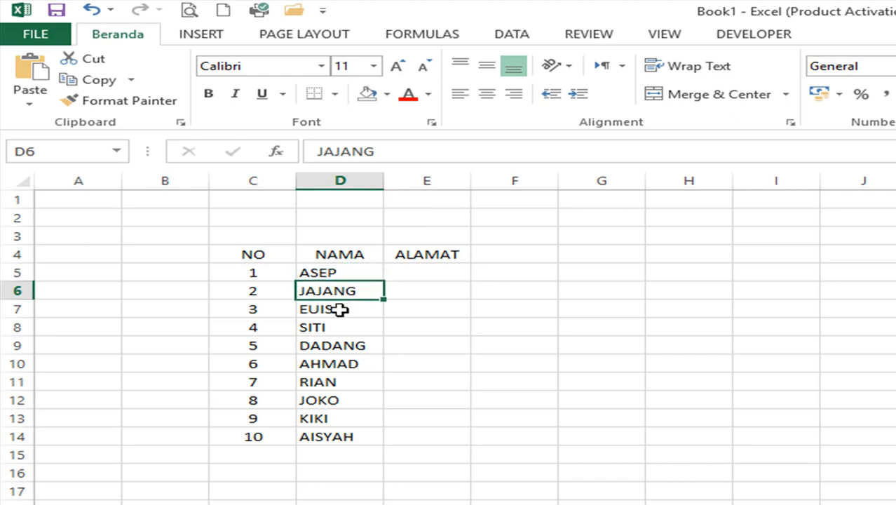
left_click(334, 340)
left_click(348, 365)
left_click(329, 272)
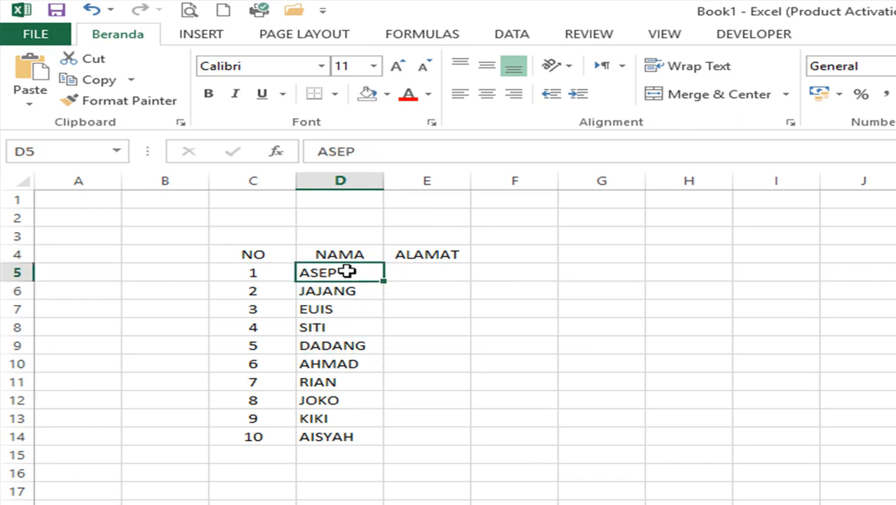
double_click(348, 270)
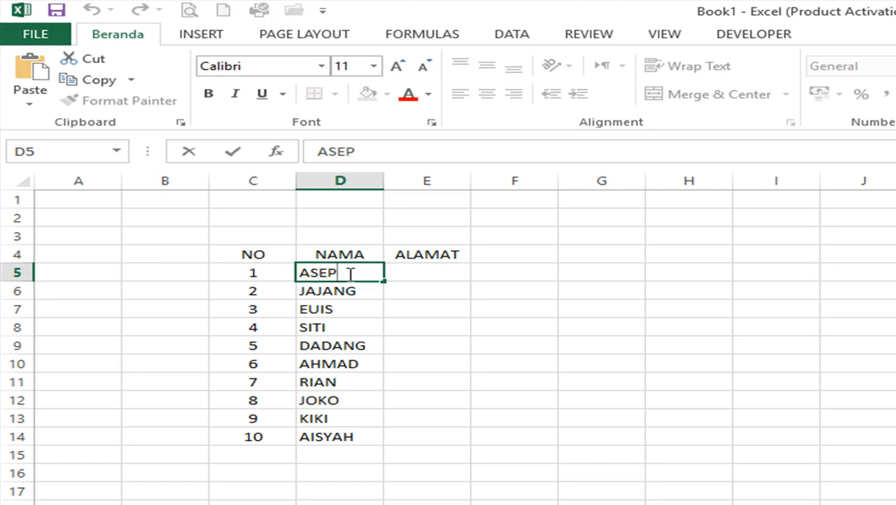
left_click(356, 292)
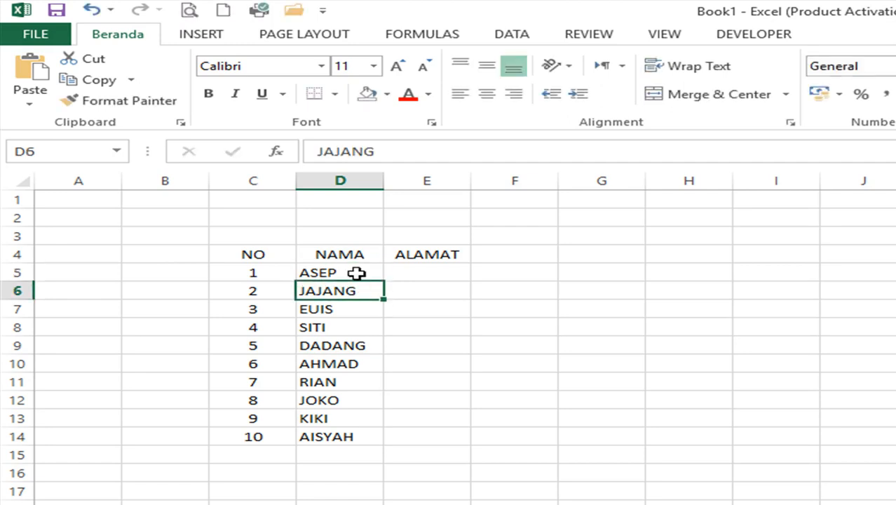
double_click(356, 271)
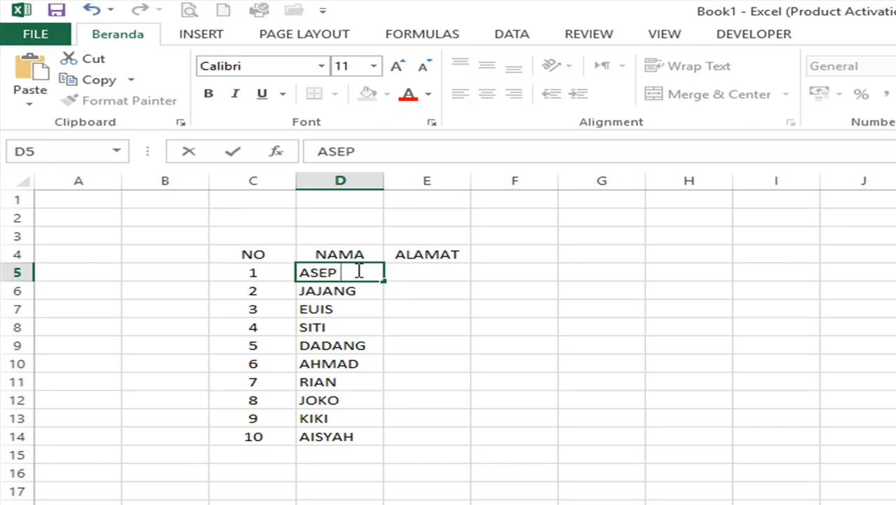
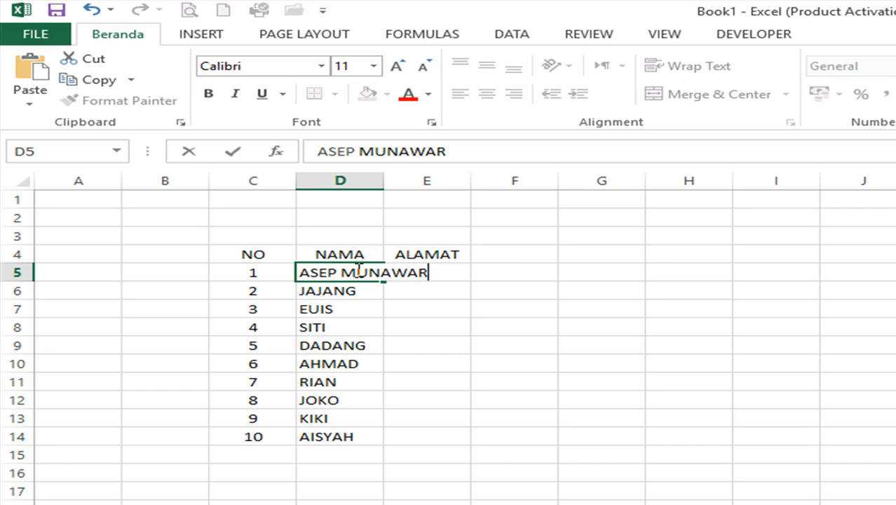
key("Return")
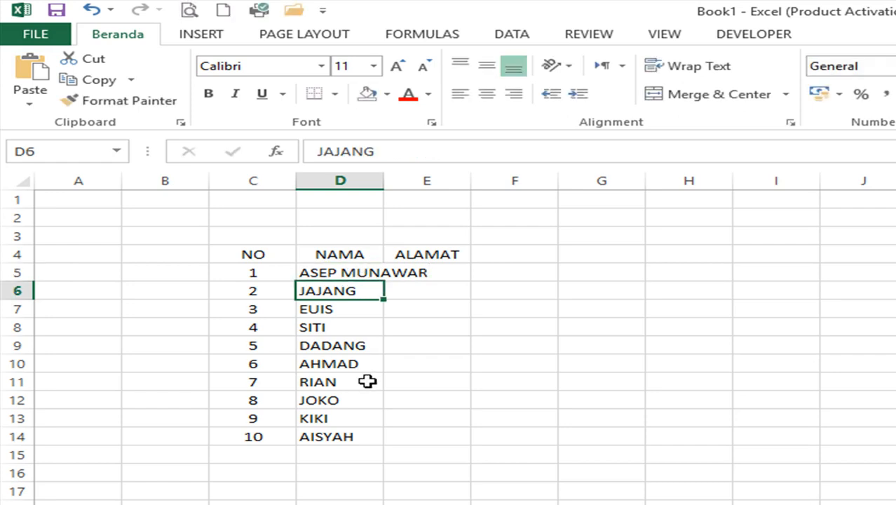
- Review the names, leaving the second unchanged and checking D5's overflow into column E
double_click(365, 290)
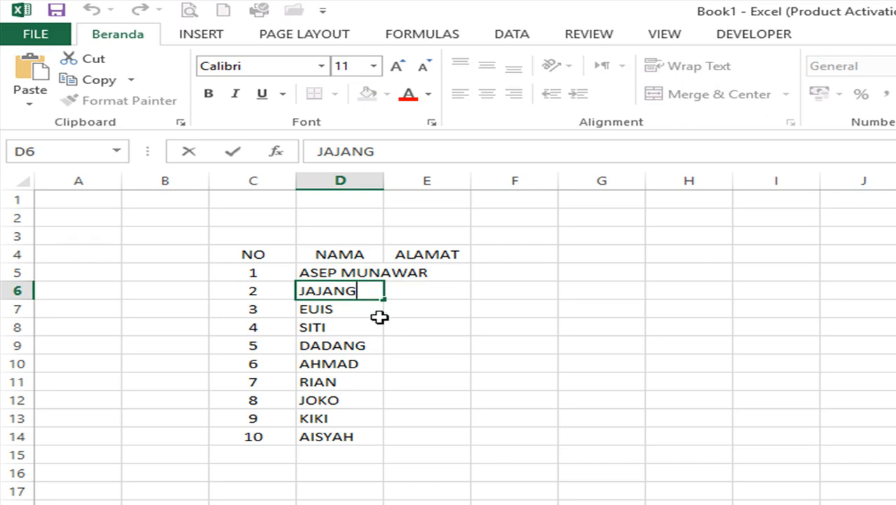
key("Escape")
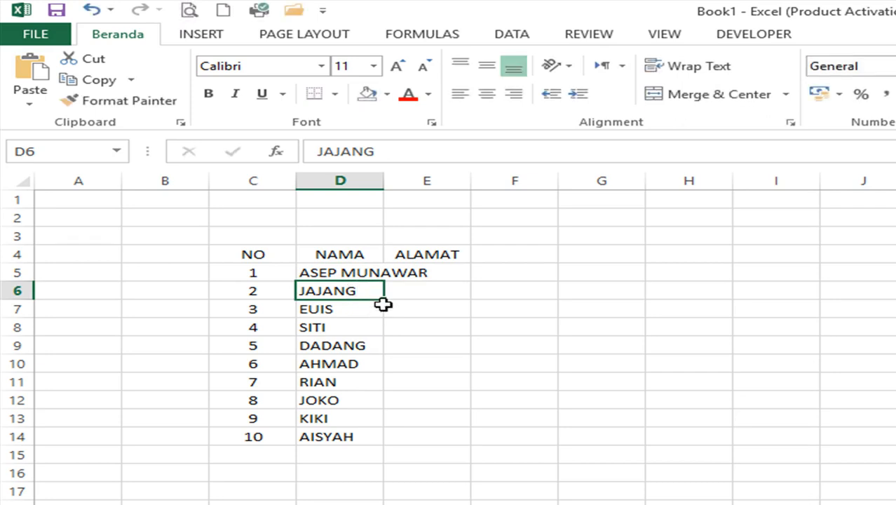
left_click(323, 267)
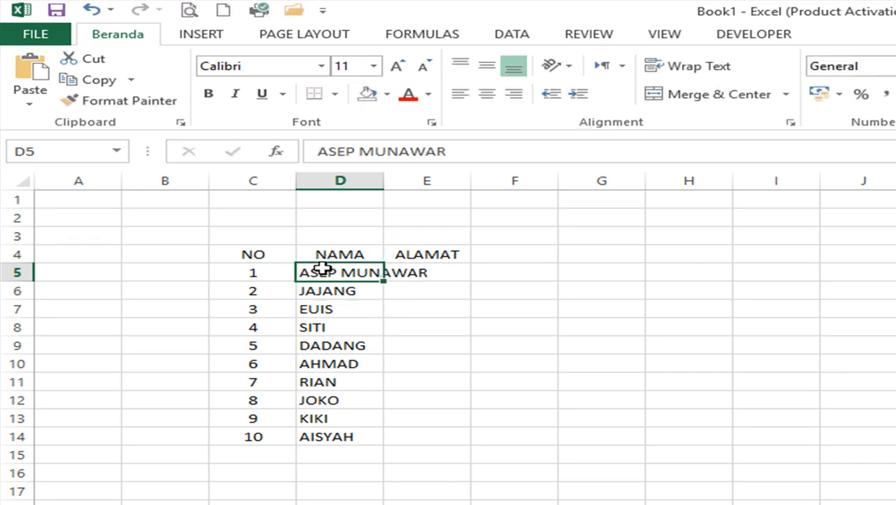
left_click(422, 274)
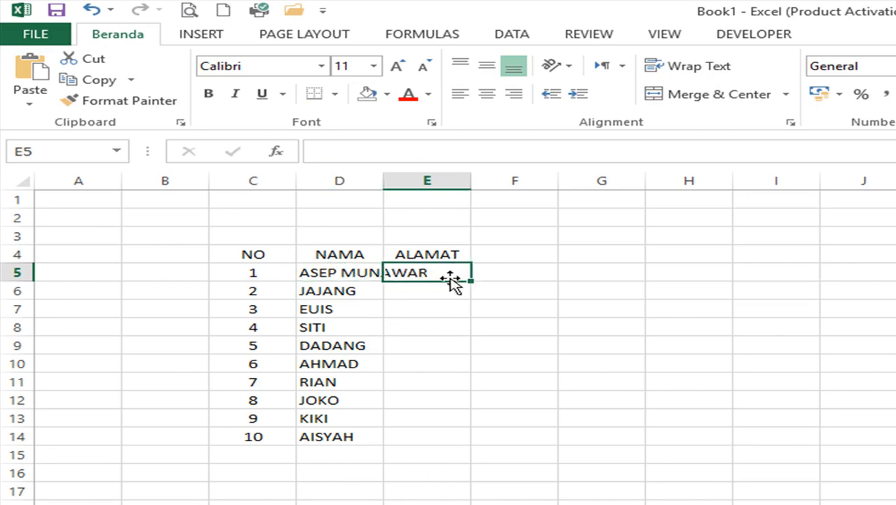
left_click(319, 273)
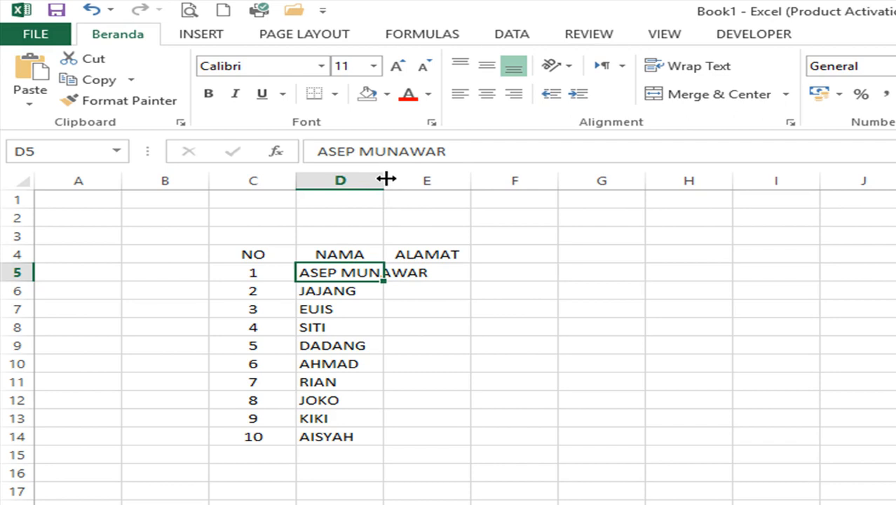
- Widen column D to fit the full name and narrow the NO column to its numbers
left_click_drag(386, 179, 497, 183)
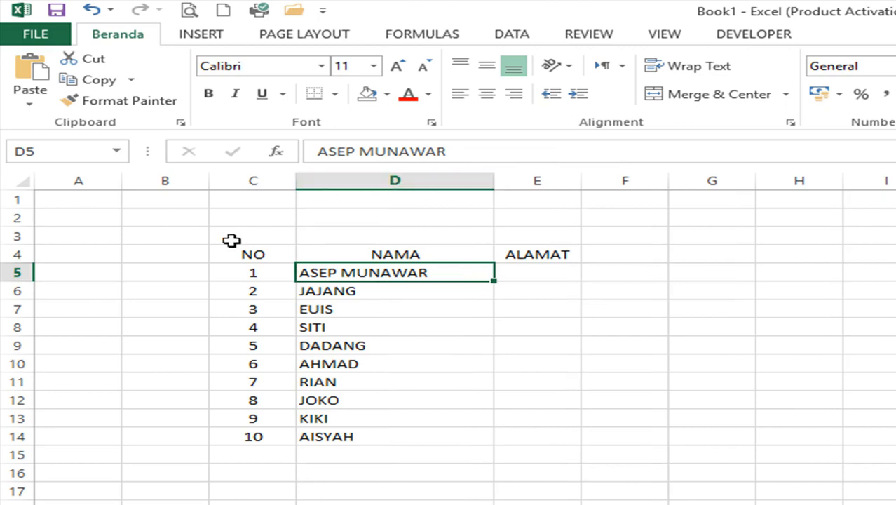
left_click(239, 255)
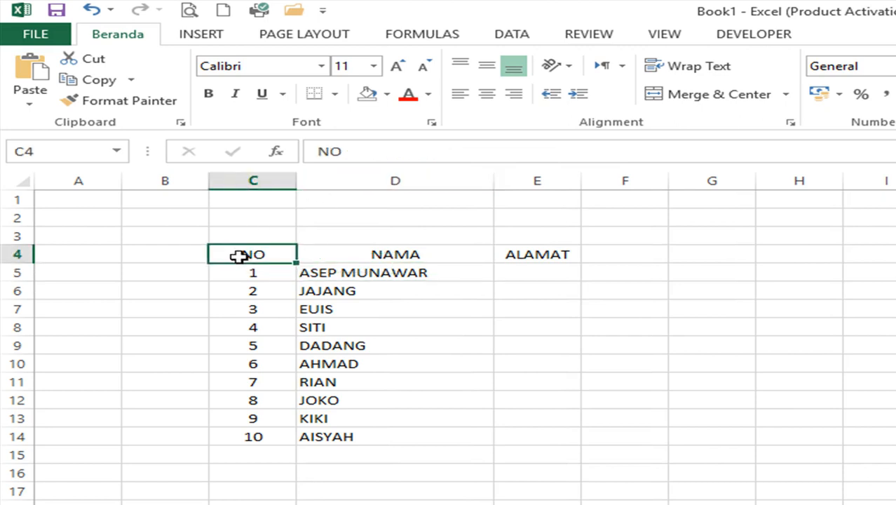
left_click(259, 304)
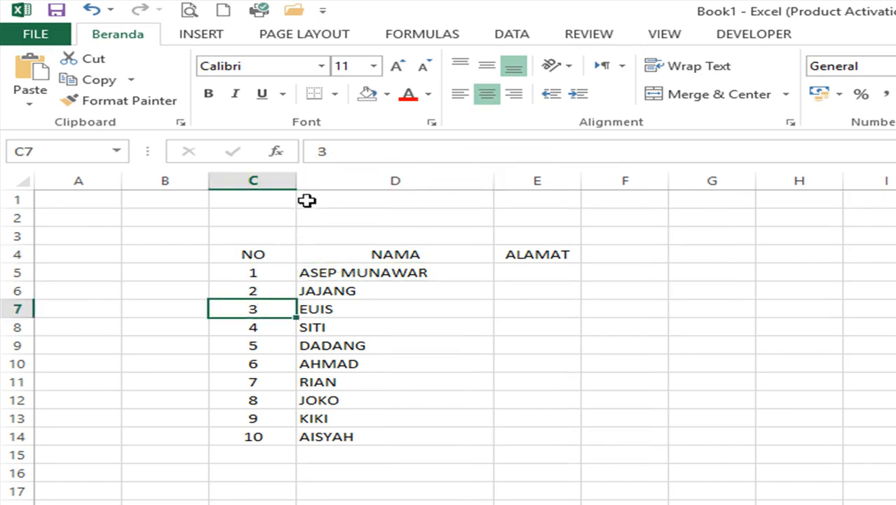
left_click_drag(296, 180, 260, 176)
left_click_drag(256, 176, 256, 176)
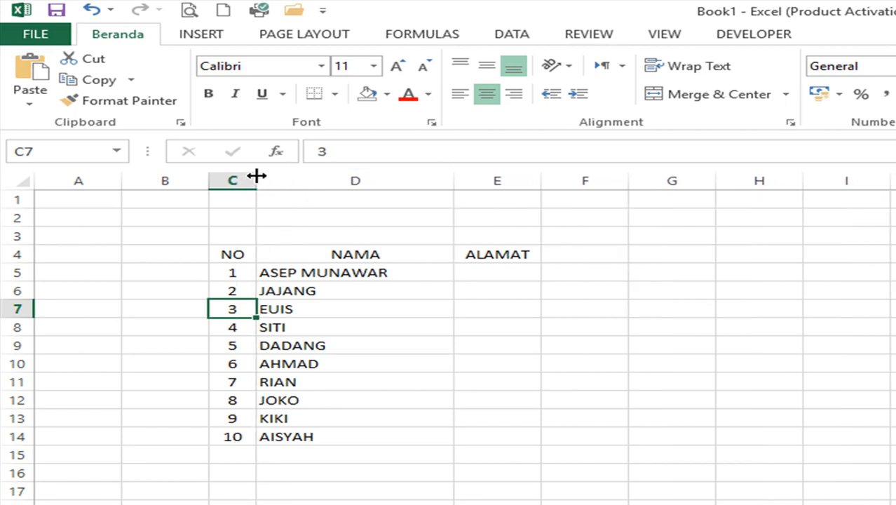
- Type test entries 10 and ASE into empty cells below the table
left_click(371, 288)
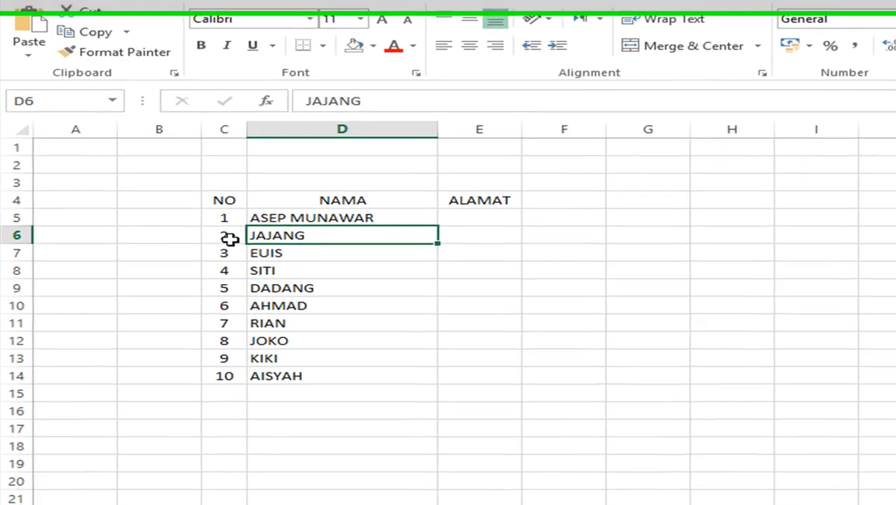
left_click(235, 272)
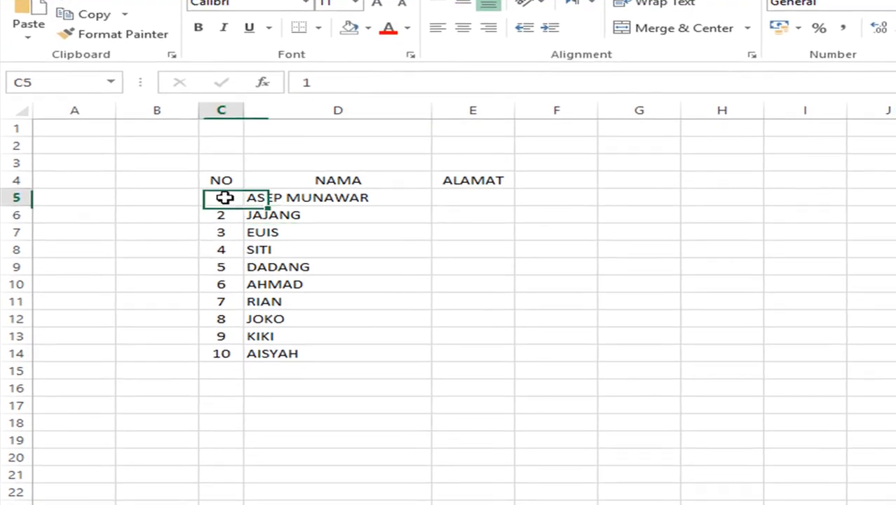
left_click_drag(224, 198, 237, 341)
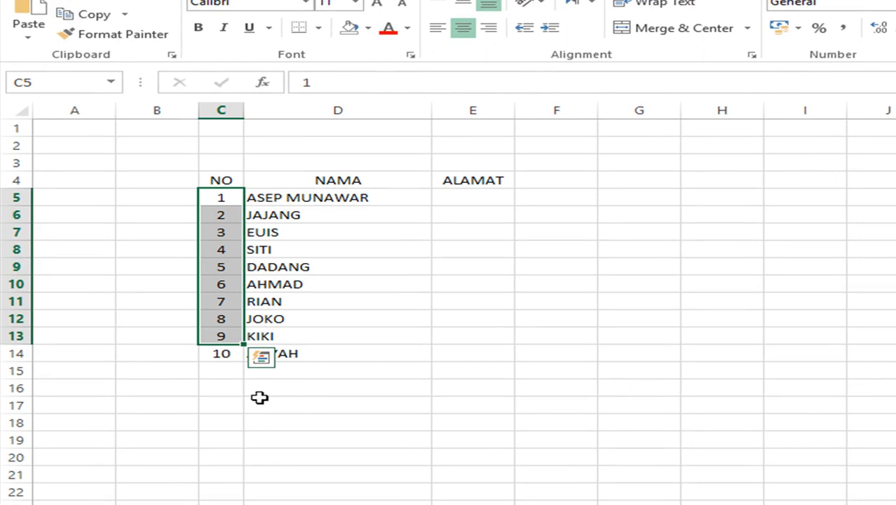
left_click(315, 404)
type("10")
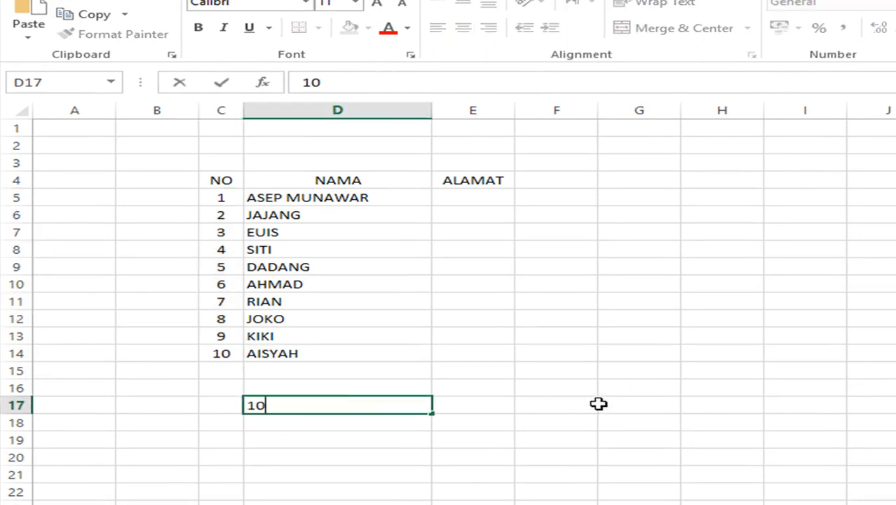
key("Return")
type("ASEP")
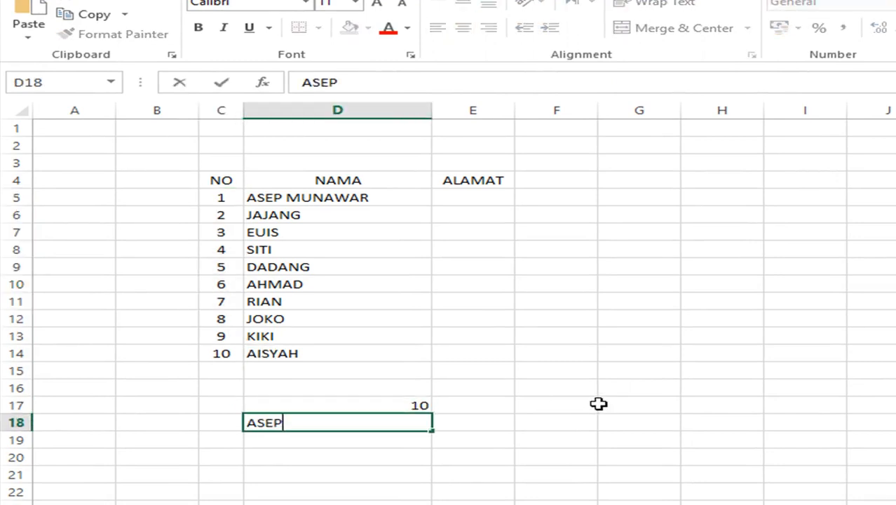
key("Return")
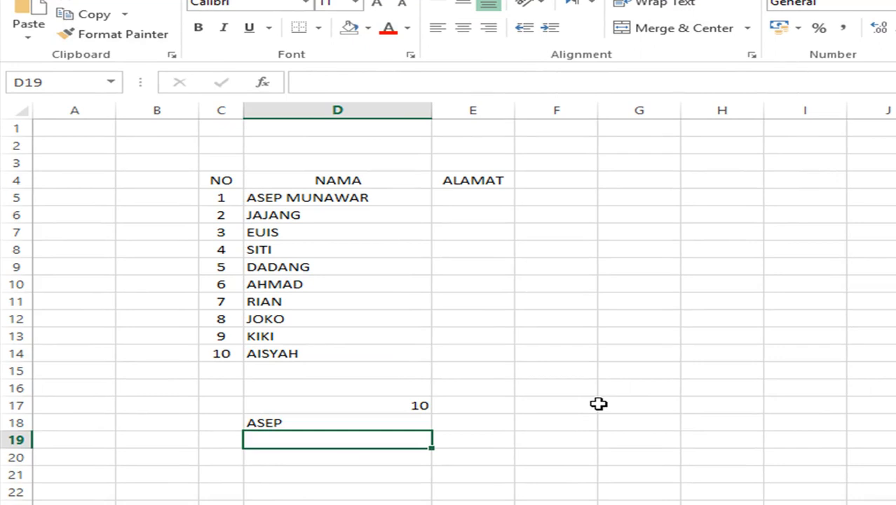
- Clear the three test cells below the table
left_click(407, 405)
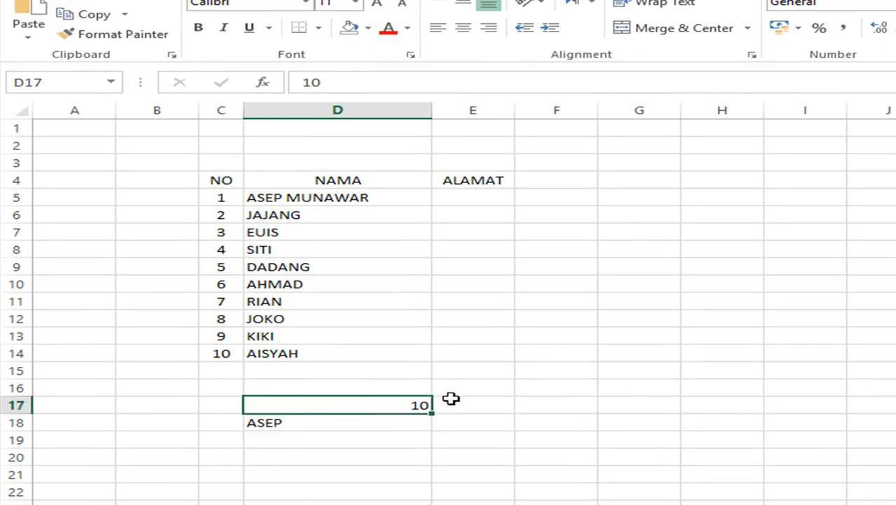
left_click(291, 421)
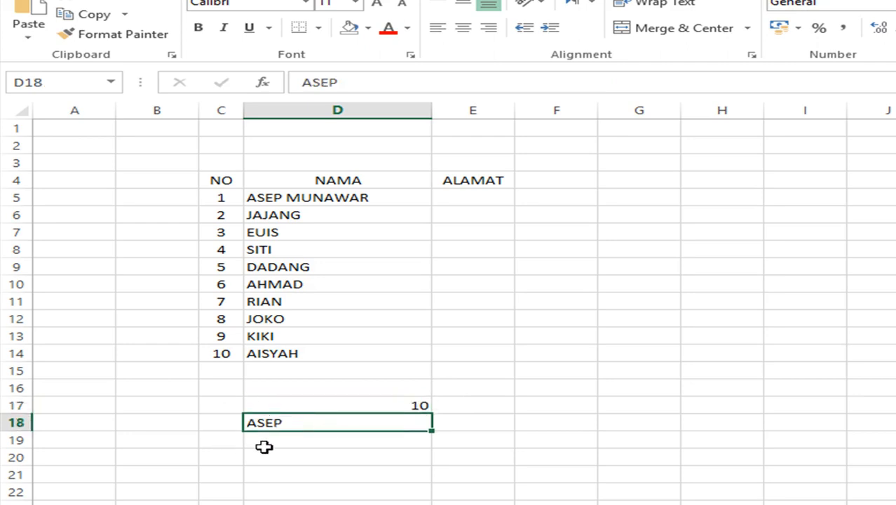
left_click(309, 411)
left_click(310, 417)
left_click_drag(317, 405, 318, 437)
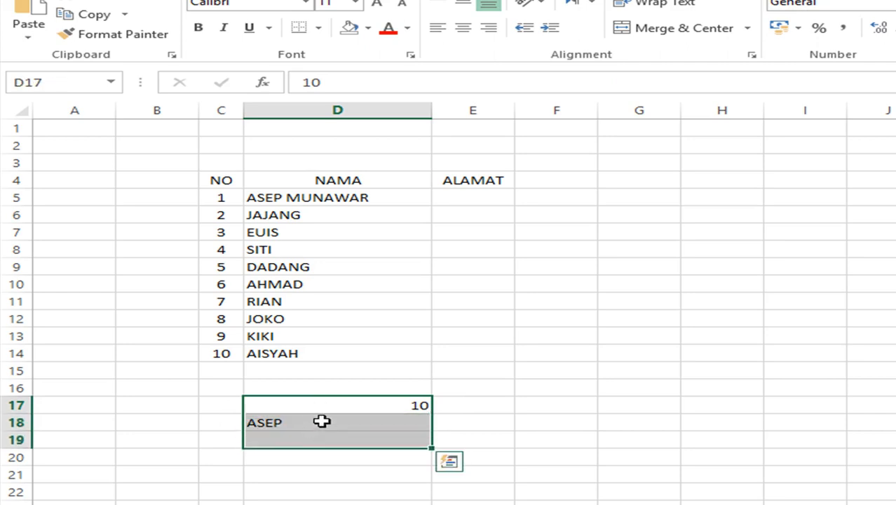
key("Delete")
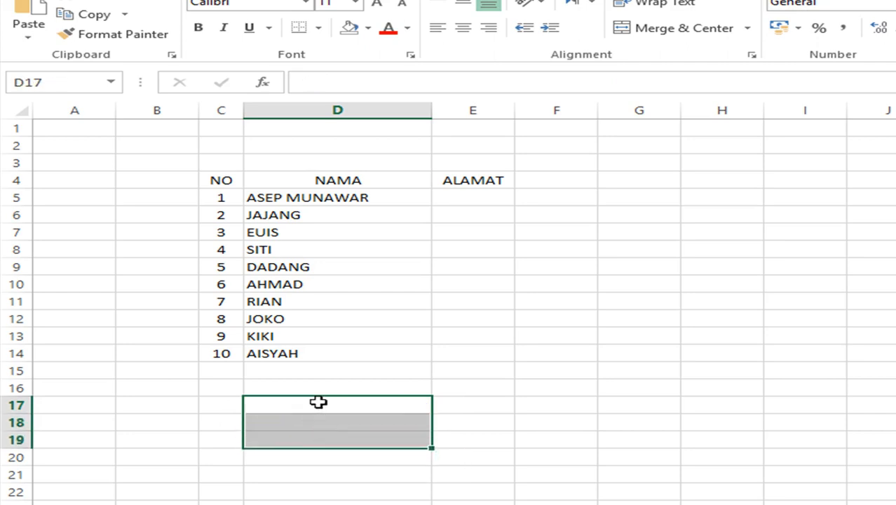
left_click_drag(223, 198, 223, 347)
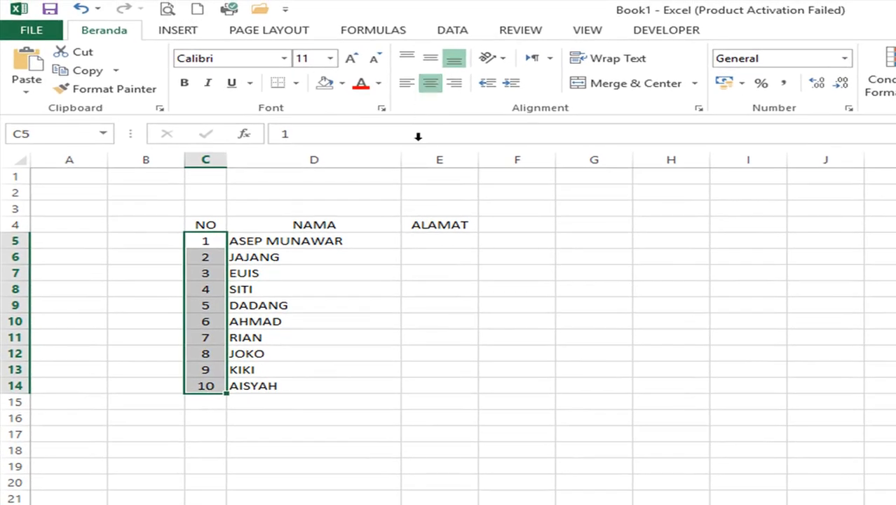
- Apply All Borders to the whole table C4:E14
left_click(379, 254)
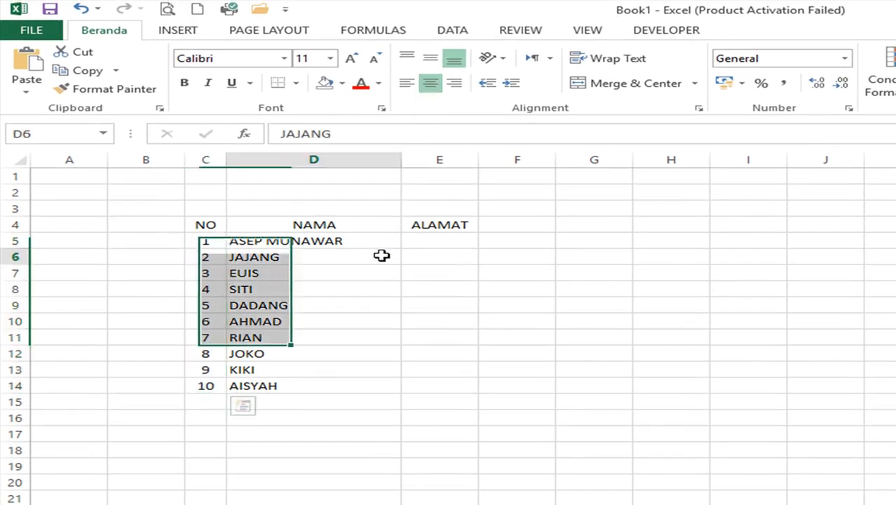
left_click(686, 263)
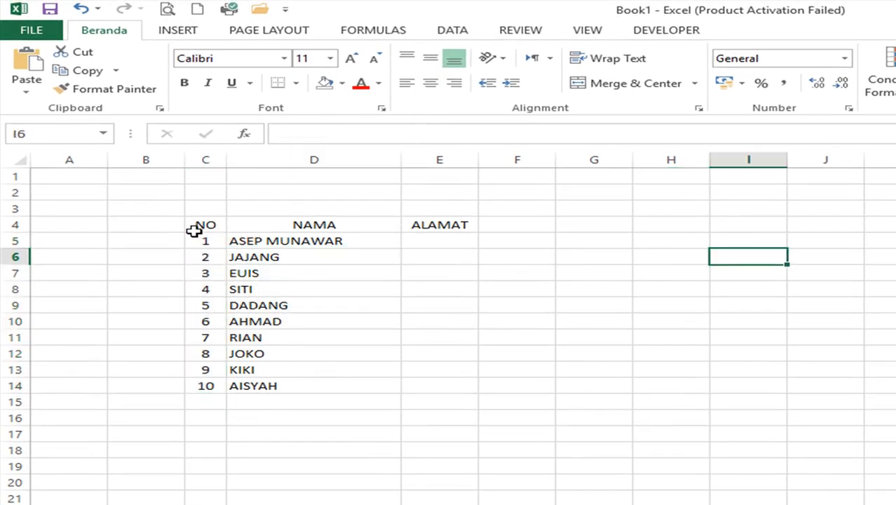
left_click_drag(194, 228, 443, 386)
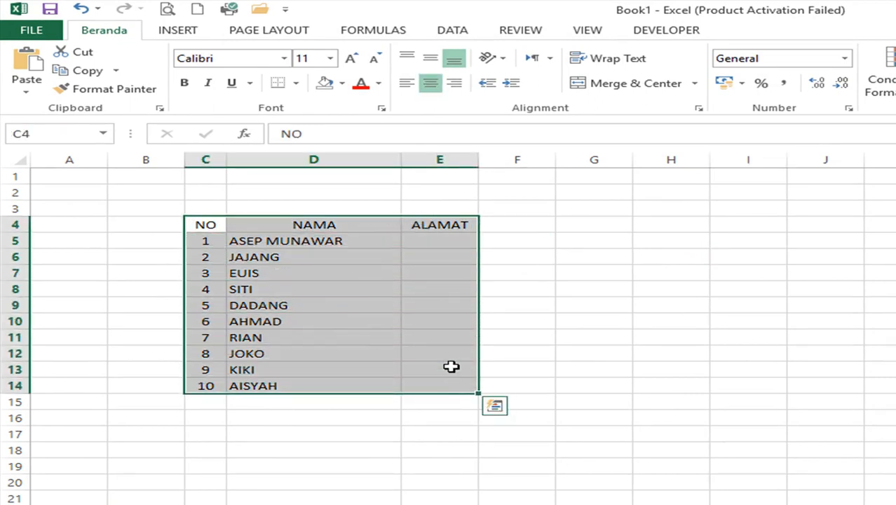
left_click(296, 83)
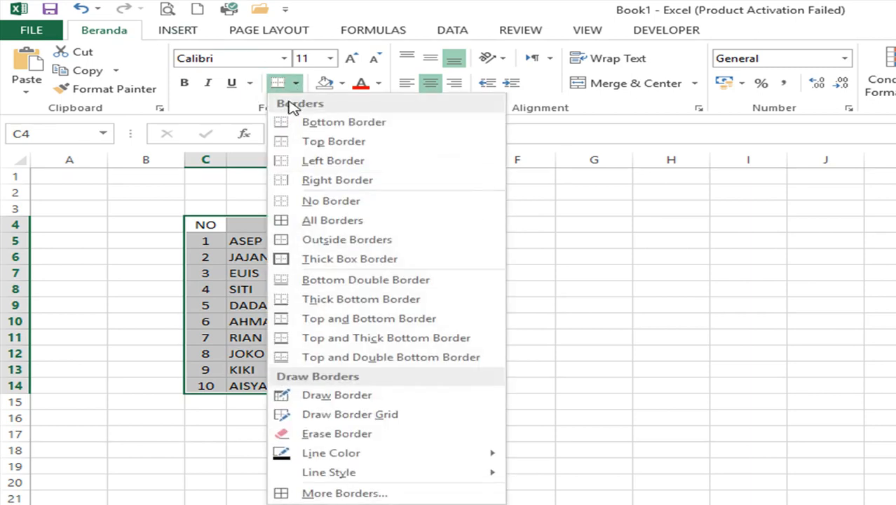
left_click(305, 221)
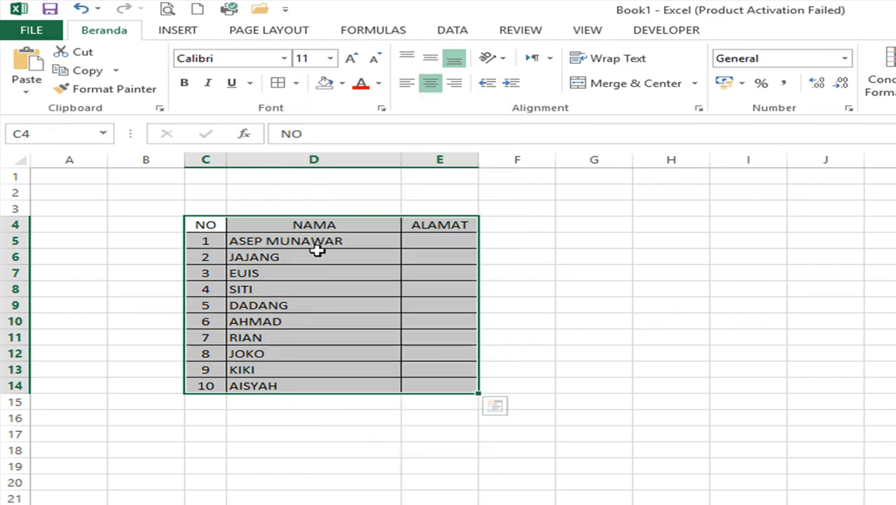
left_click(323, 258)
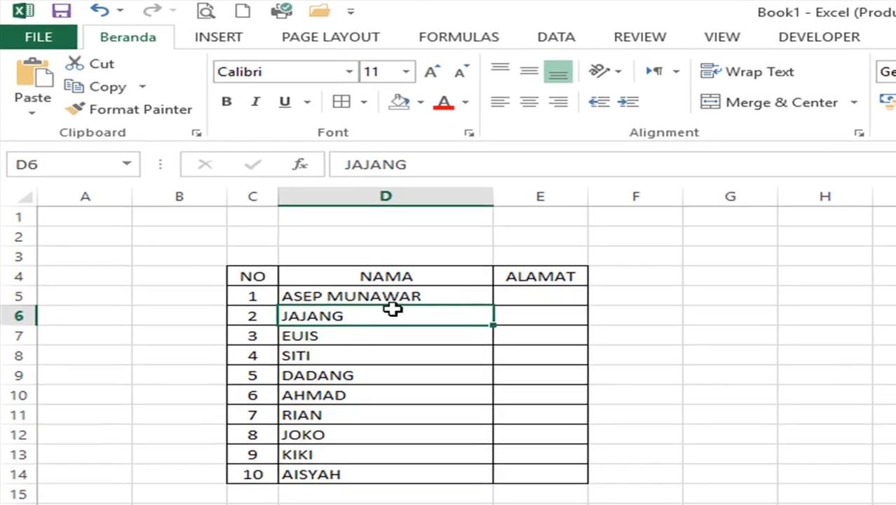
left_click(223, 227)
left_click_drag(281, 277, 503, 272)
- Fill the NO, NAMA, ALAMAT header row with grey
left_click(419, 102)
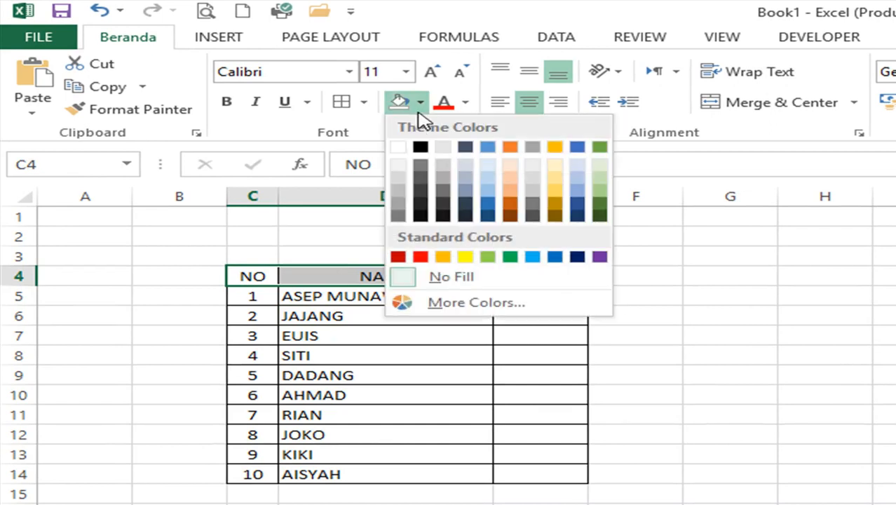
left_click(400, 192)
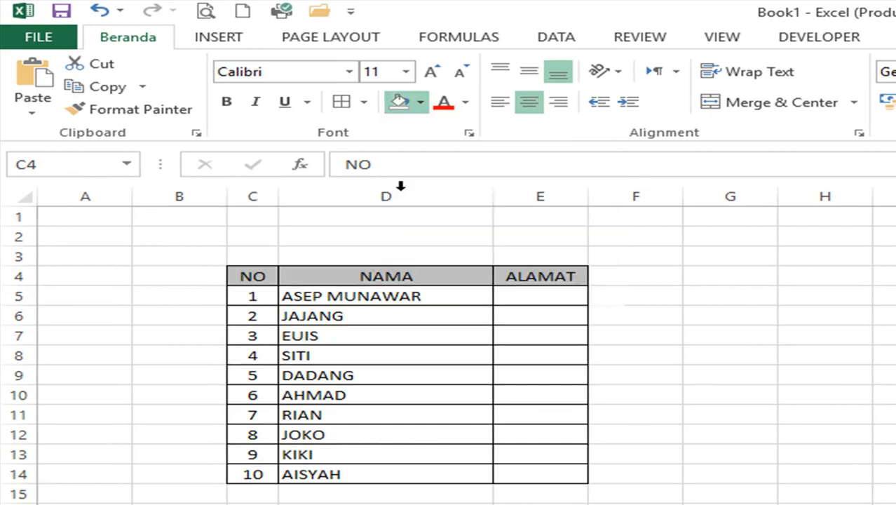
left_click(437, 323)
- Make the header text bold, removing a trial italic
left_click_drag(252, 274, 527, 280)
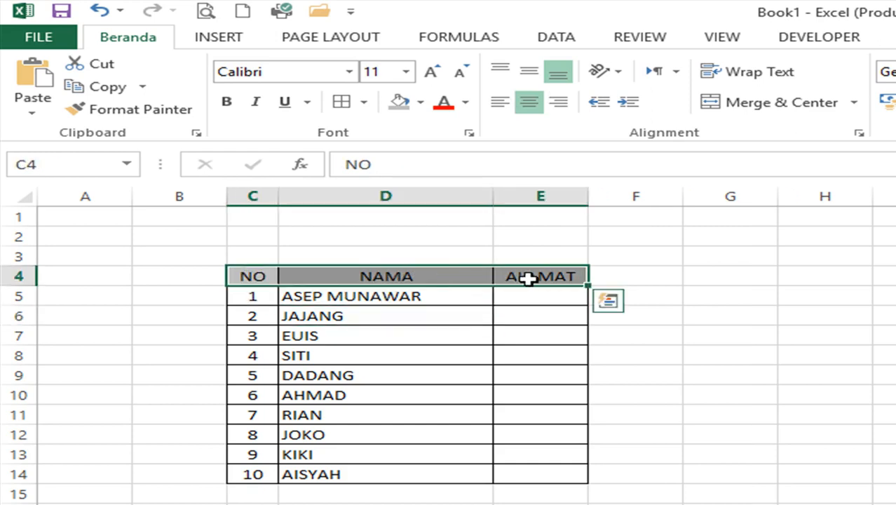
left_click(226, 105)
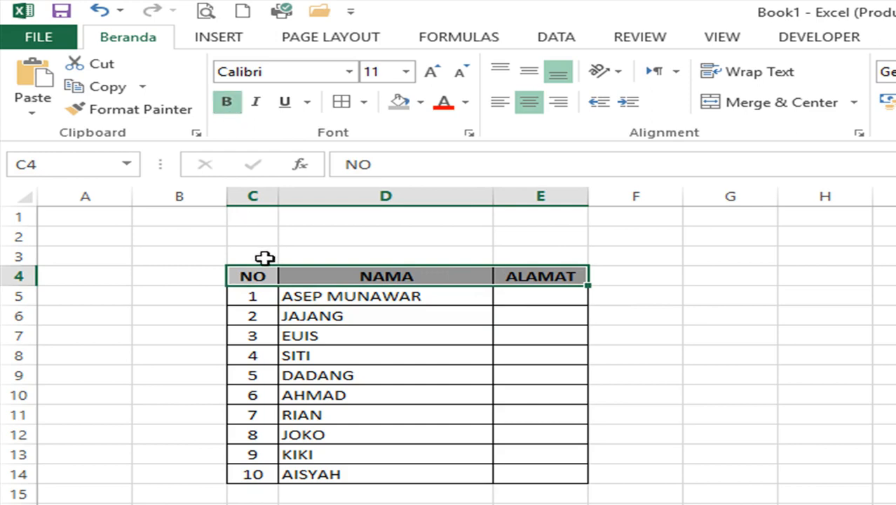
left_click(257, 104)
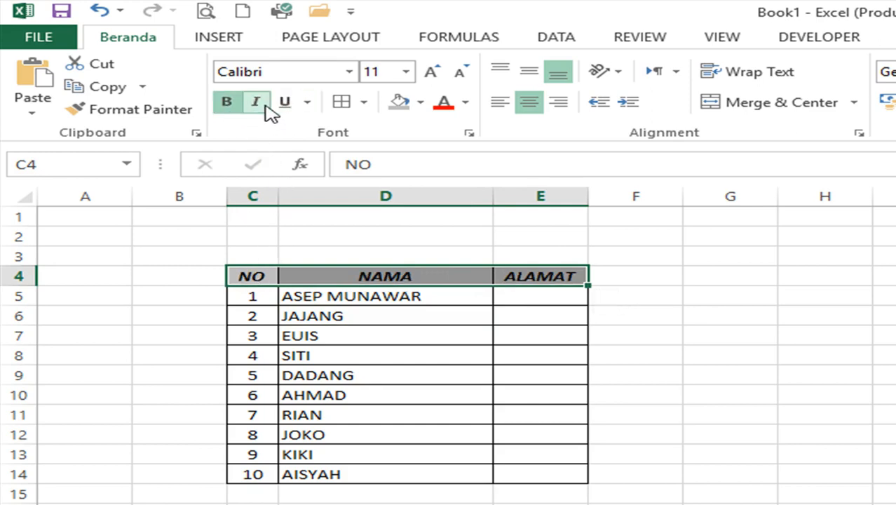
left_click(269, 112)
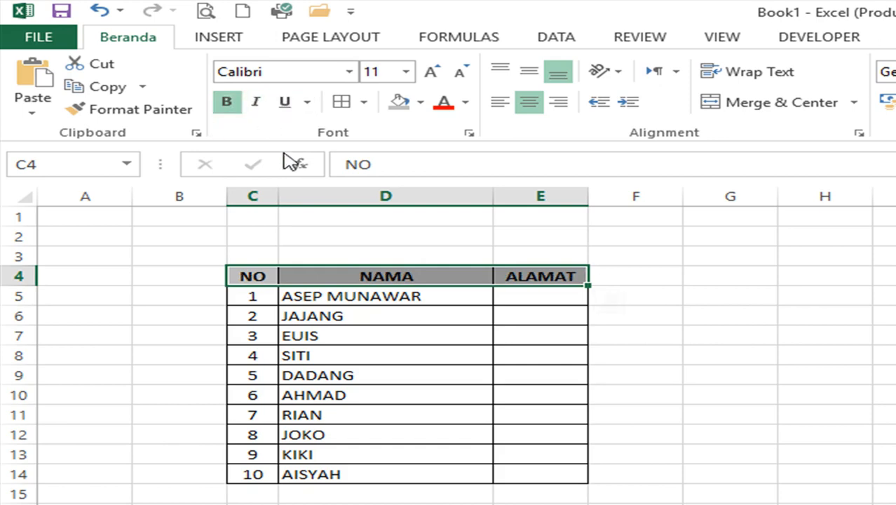
left_click(366, 320)
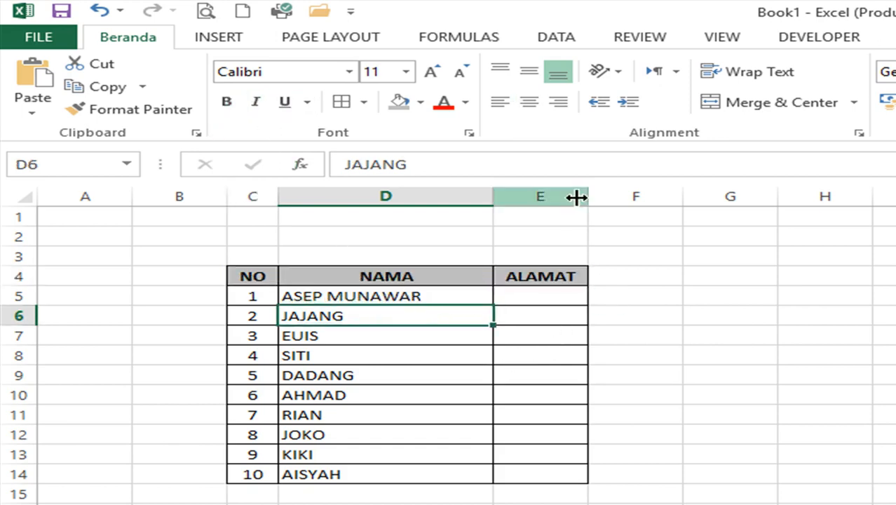
- Widen column E holding ALAMAT and select the whole column
left_click_drag(585, 197, 729, 210)
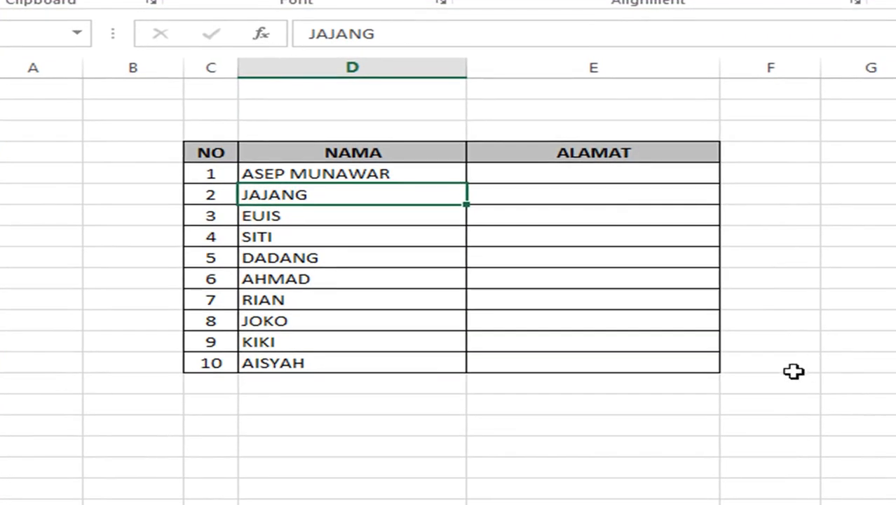
left_click(614, 419)
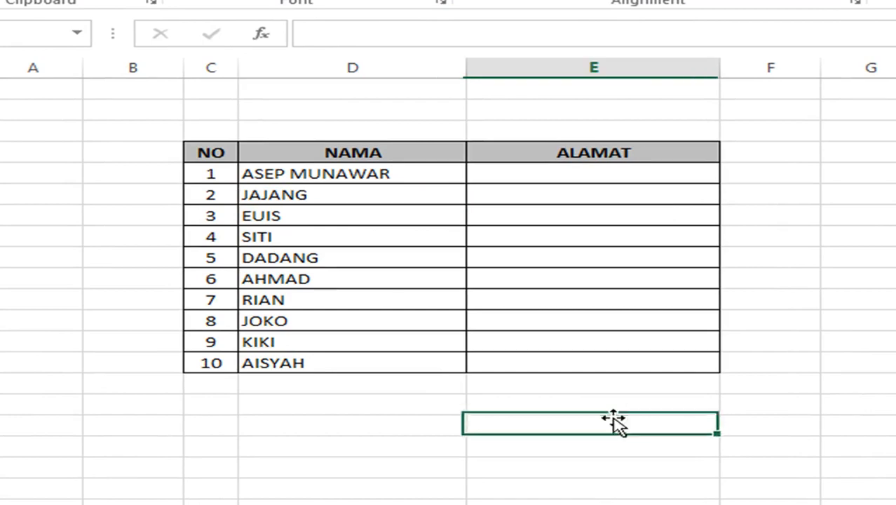
left_click(370, 151)
left_click(503, 148)
left_click(360, 152)
left_click(519, 138)
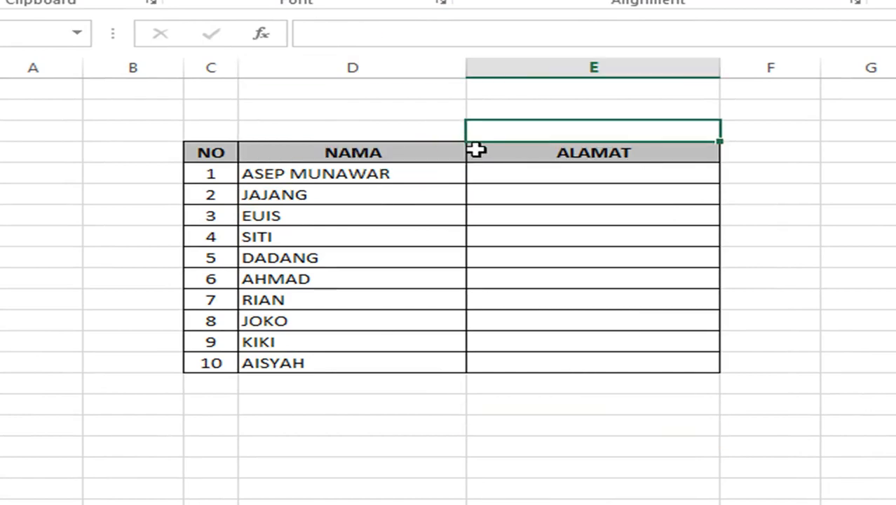
left_click(438, 145)
left_click(520, 152)
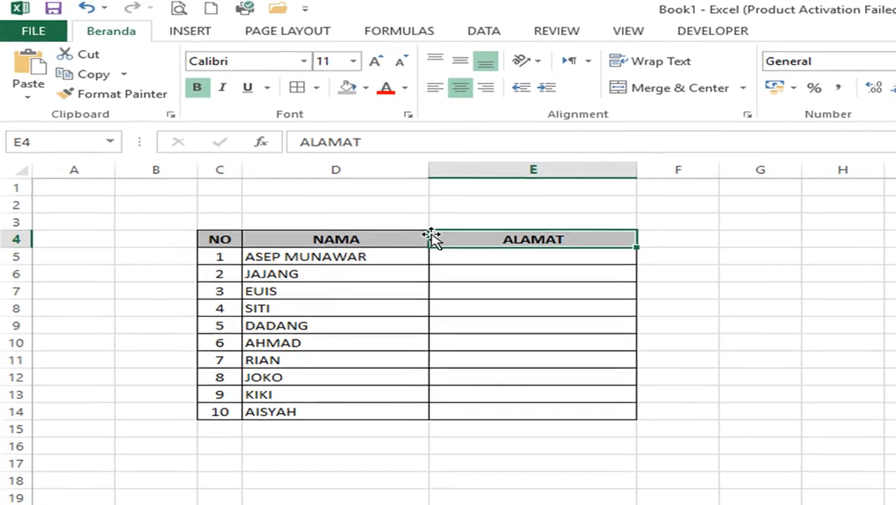
left_click(483, 168)
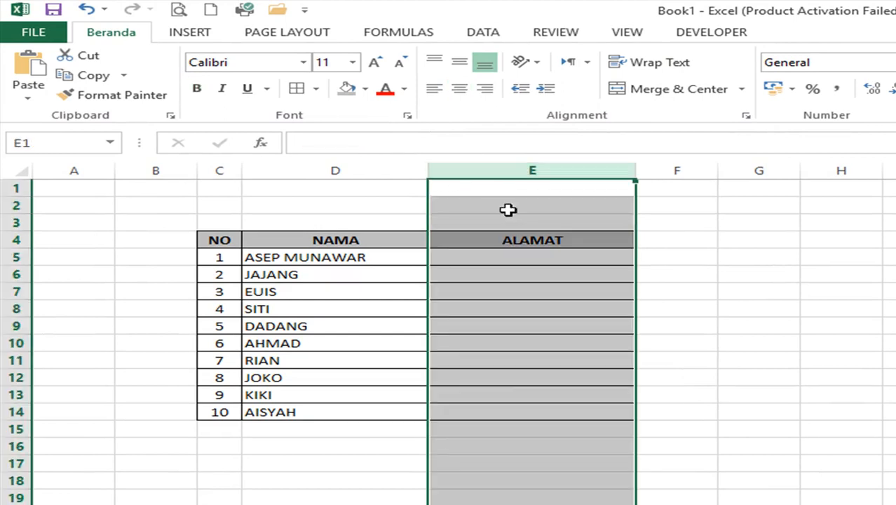
left_click(514, 238)
left_click(384, 237)
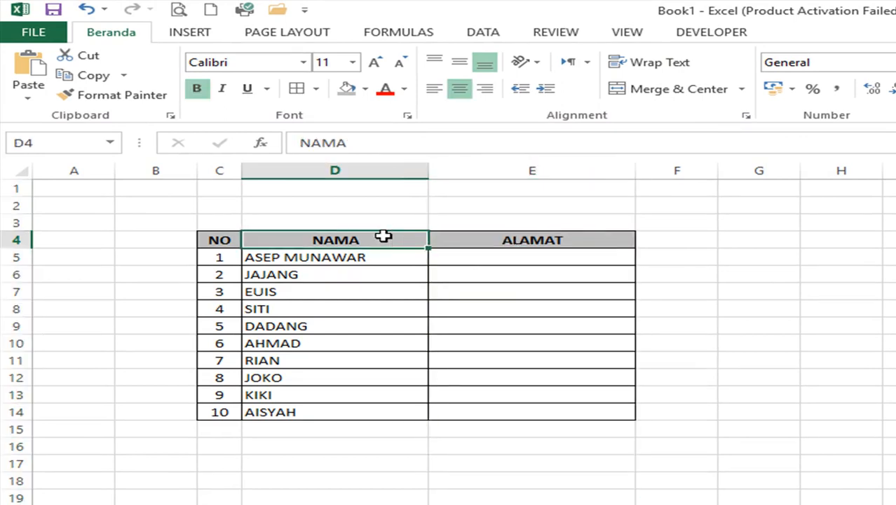
left_click(496, 239)
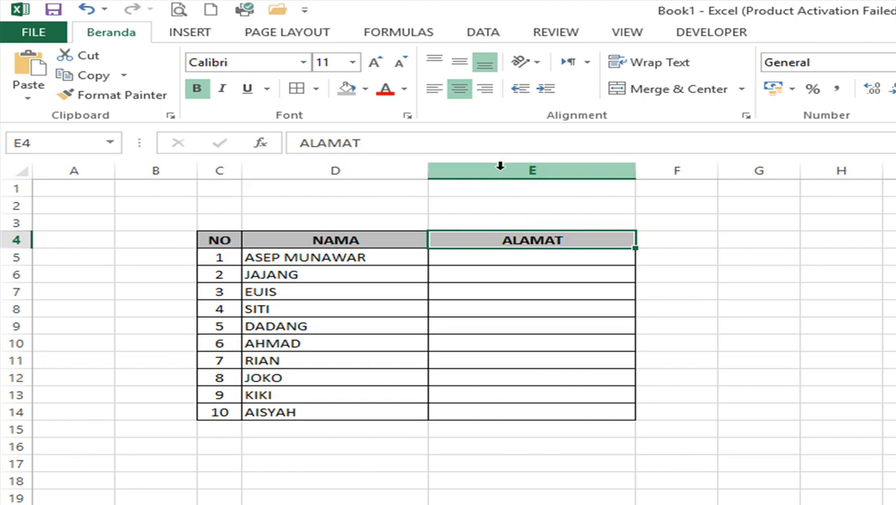
left_click(480, 174)
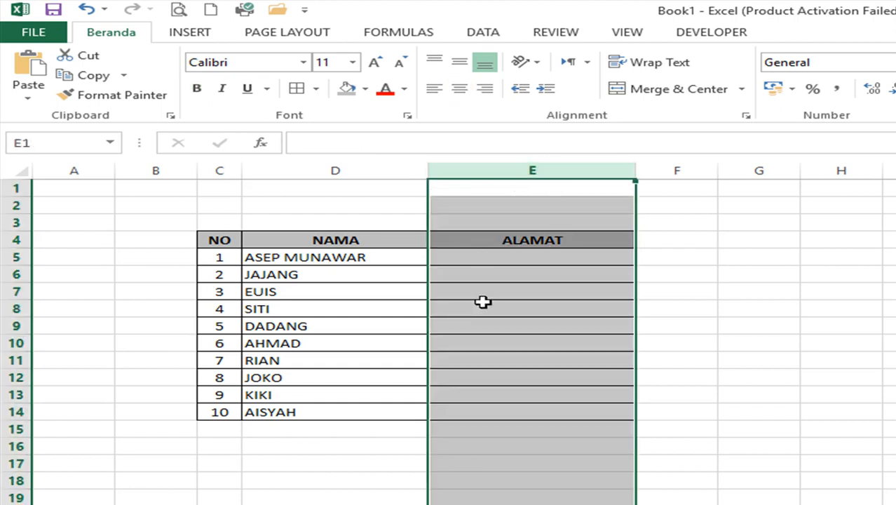
- Insert a new column before ALAMAT headed KELAS and narrow it to fit
right_click(481, 170)
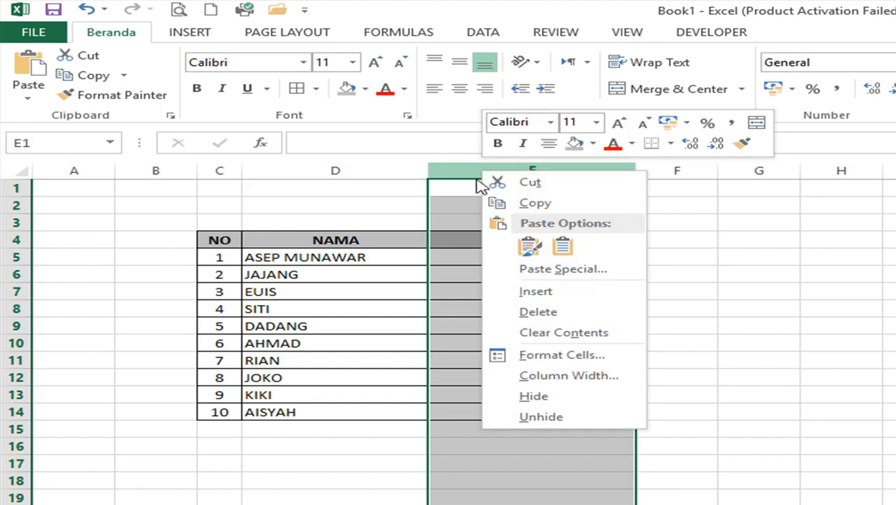
left_click(508, 291)
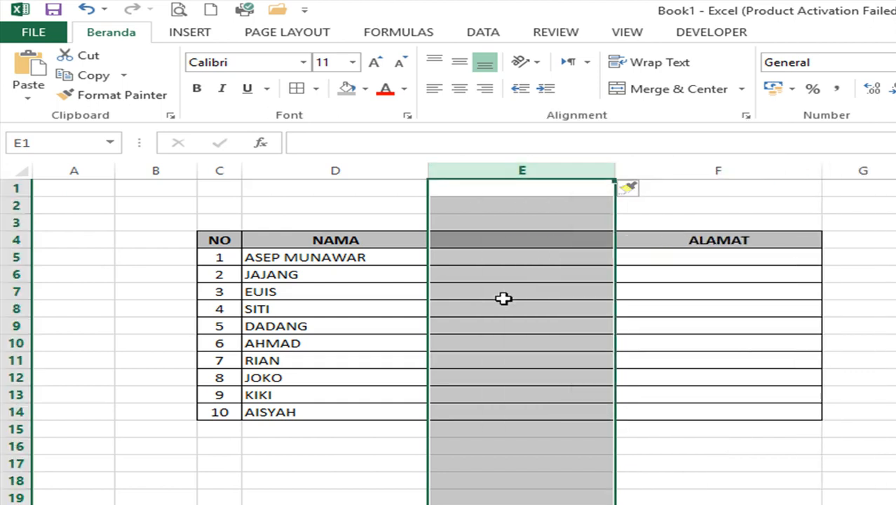
left_click(514, 241)
type("KE")
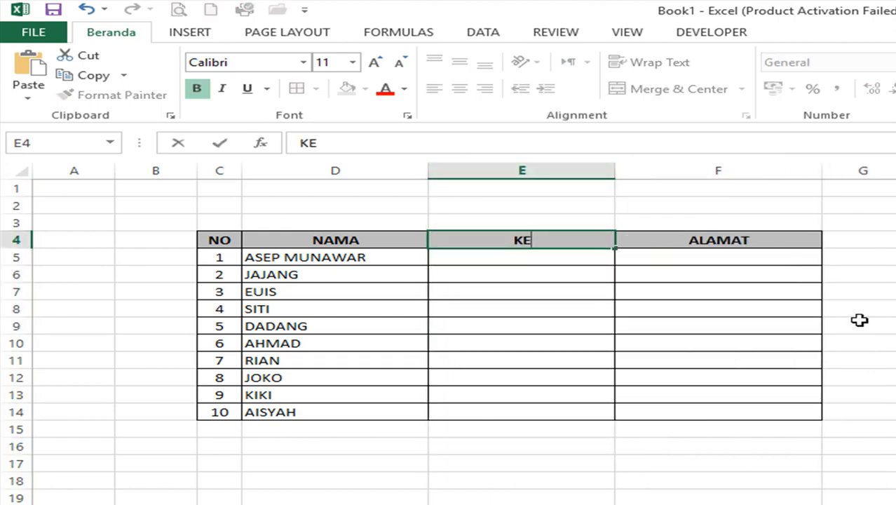
type("LAS")
key("Return")
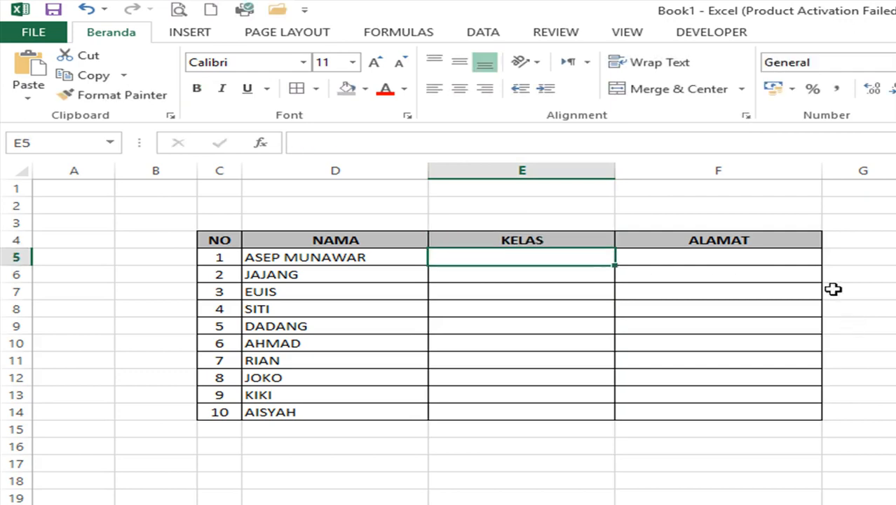
left_click_drag(612, 172, 517, 171)
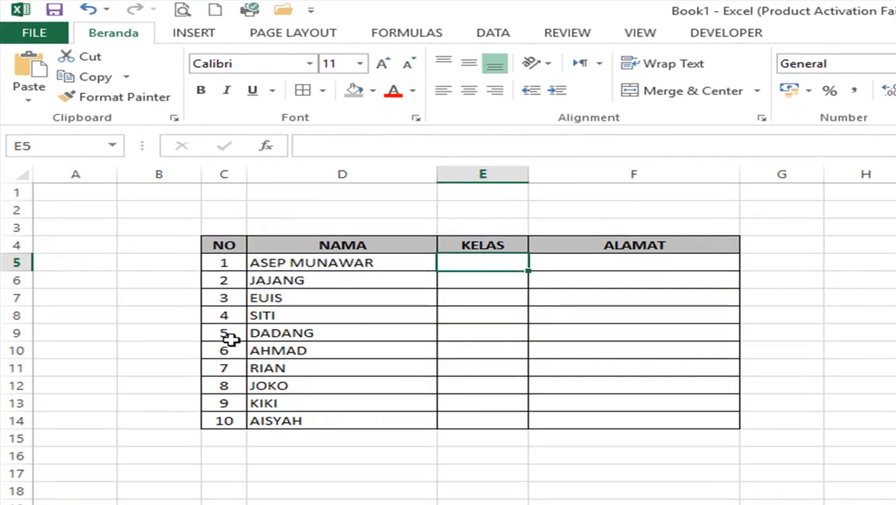
- Select the entire row 9, just below the fourth student
left_click(263, 315)
left_click(277, 329)
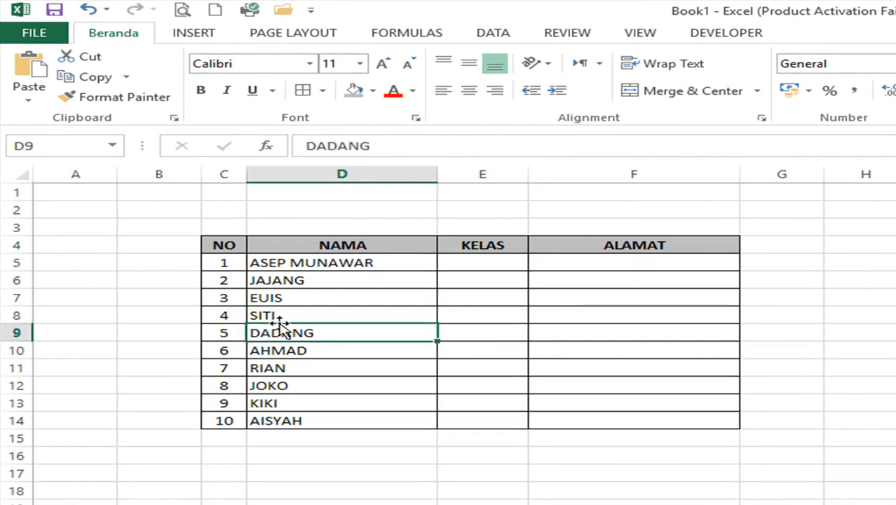
left_click(284, 316)
left_click(278, 326)
left_click(277, 318)
left_click(271, 334)
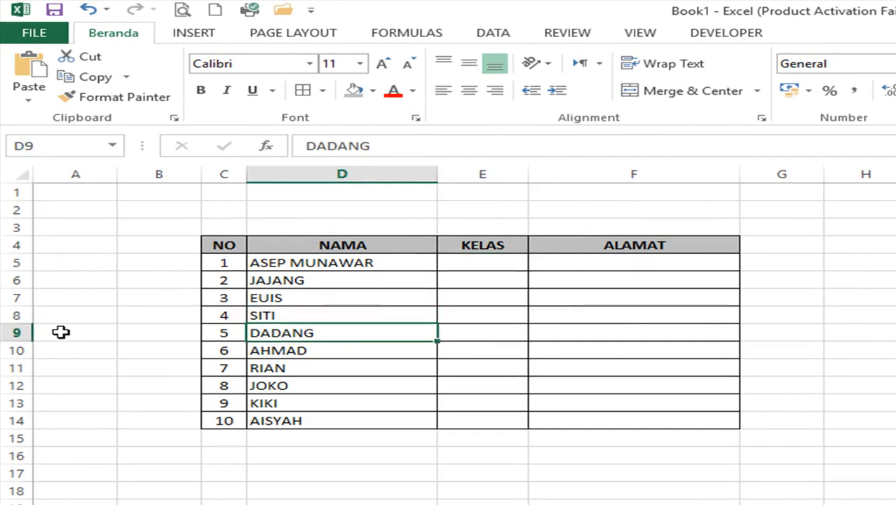
left_click(14, 332)
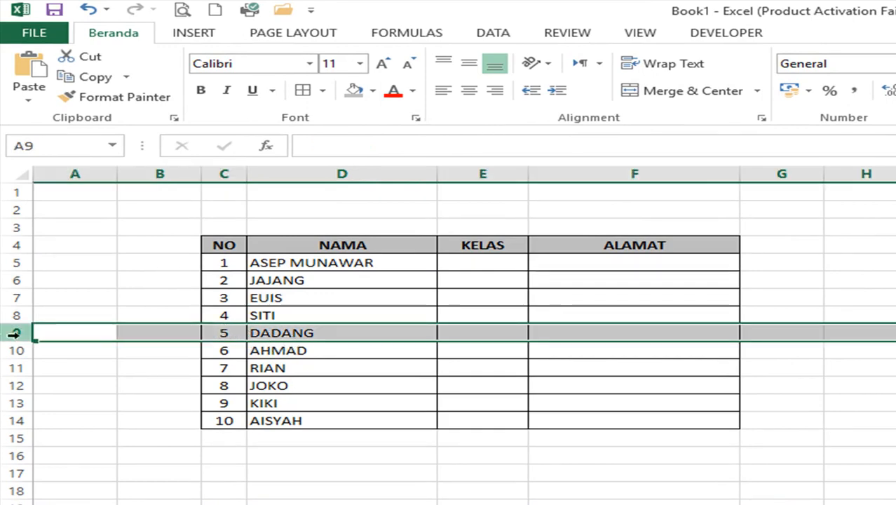
left_click(265, 331)
left_click(266, 316)
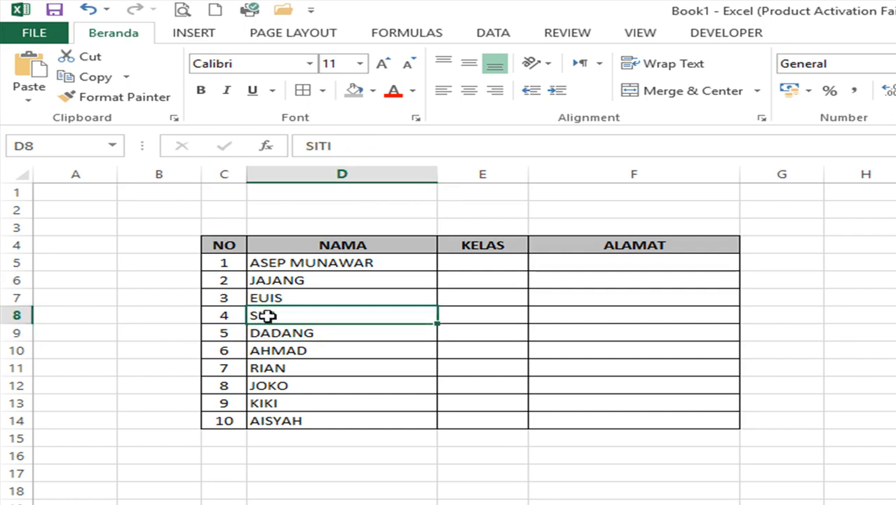
left_click(277, 335)
left_click(13, 332)
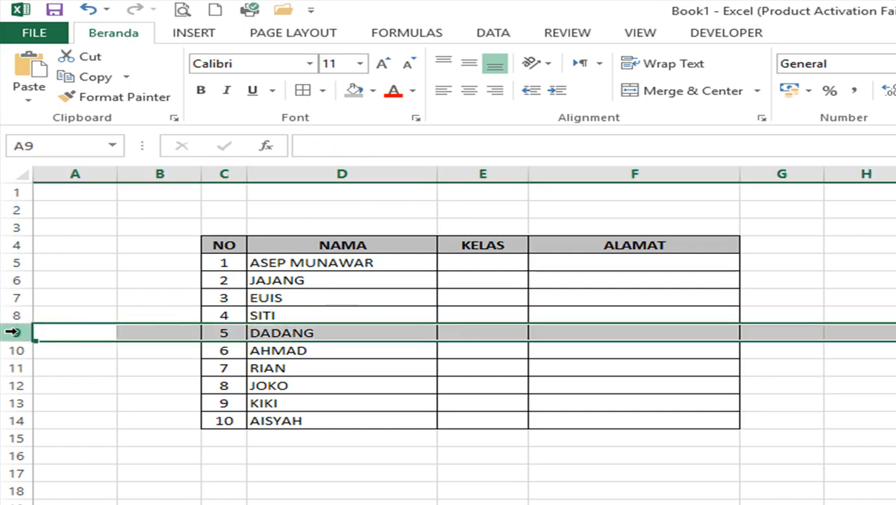
- Insert a blank row above row 9 and type the new student's name in D9
right_click(12, 331)
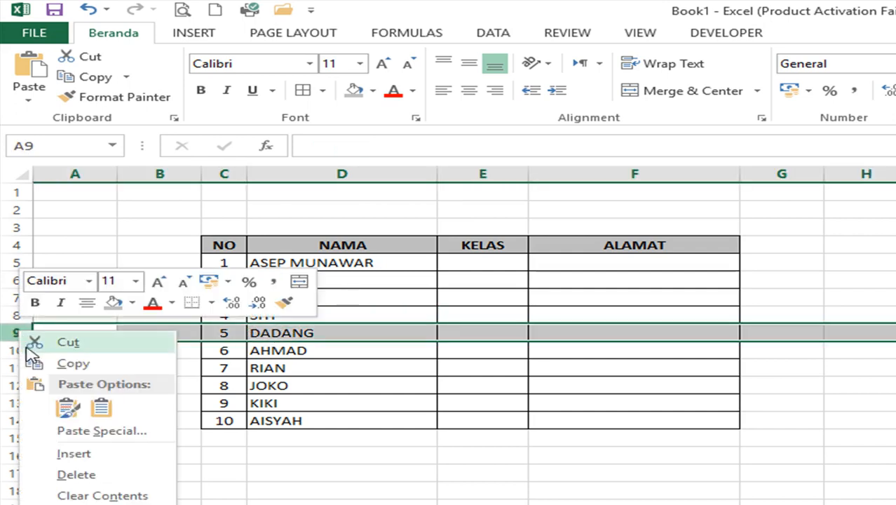
left_click(79, 452)
left_click(280, 334)
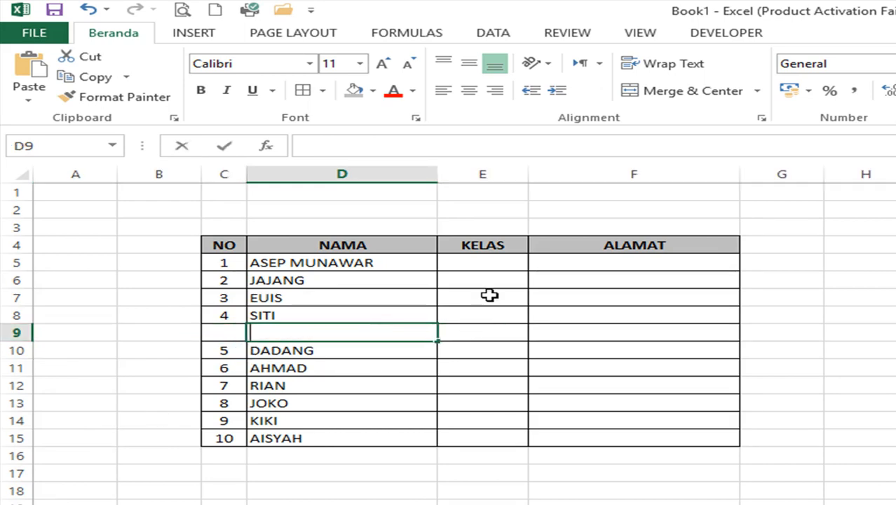
type("FIKRI")
key("Return")
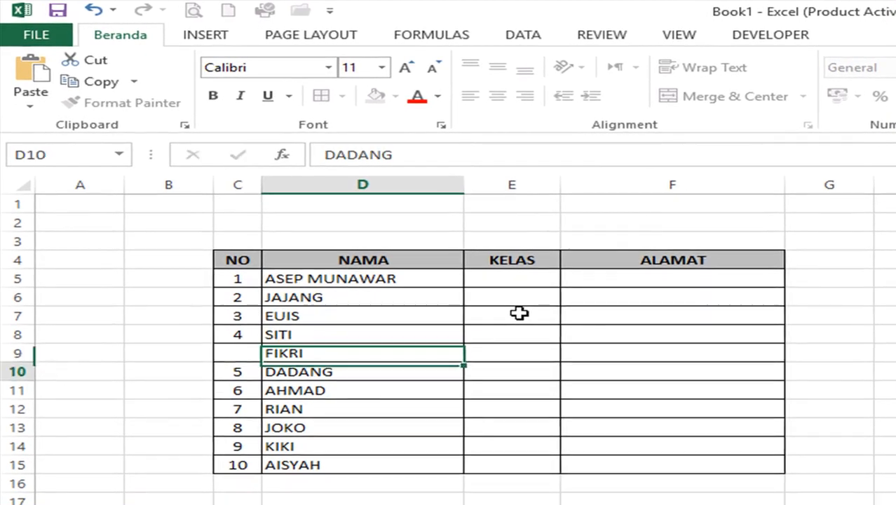
key("Left")
key("Up")
key("Up")
key("Up")
key("Up")
key("Up")
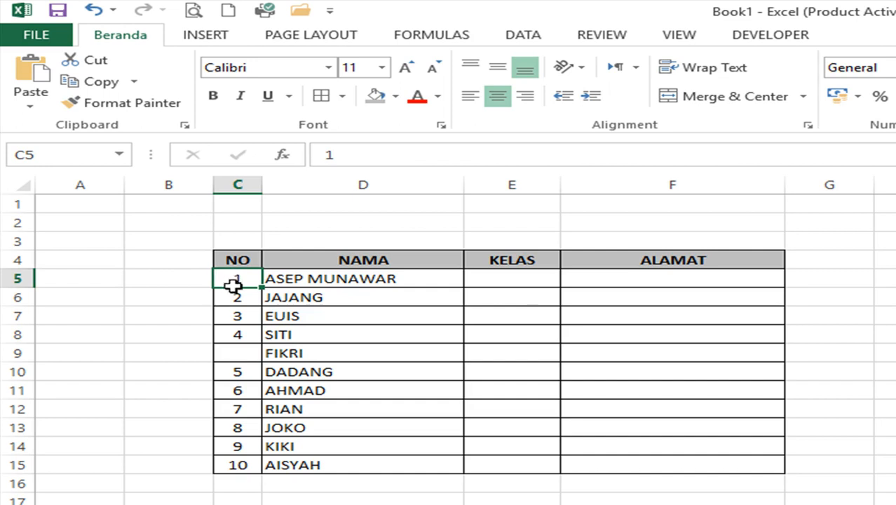
- Select the NO numbers from C5 downward as the basis for renumbering to 11
left_click_drag(233, 286, 276, 475)
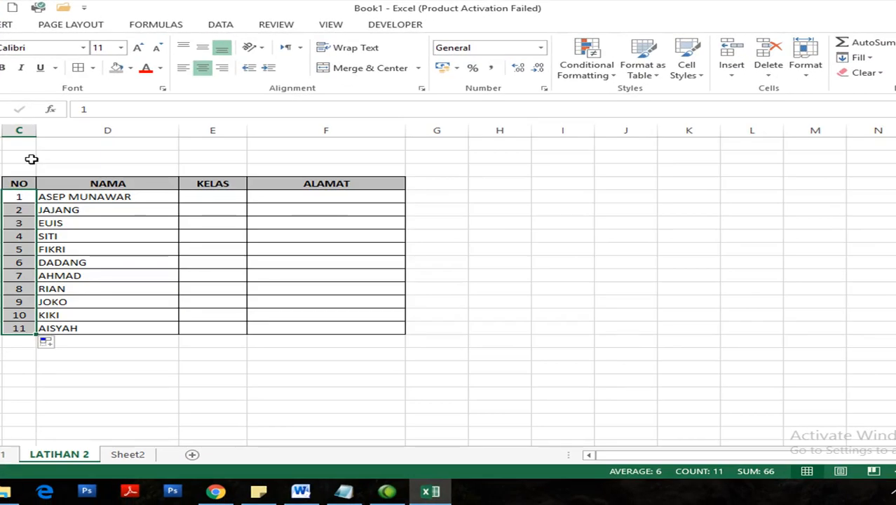
- Type the title DAFTAR BIODATA SISWA in E2, then delete the misplaced entry
left_click(217, 157)
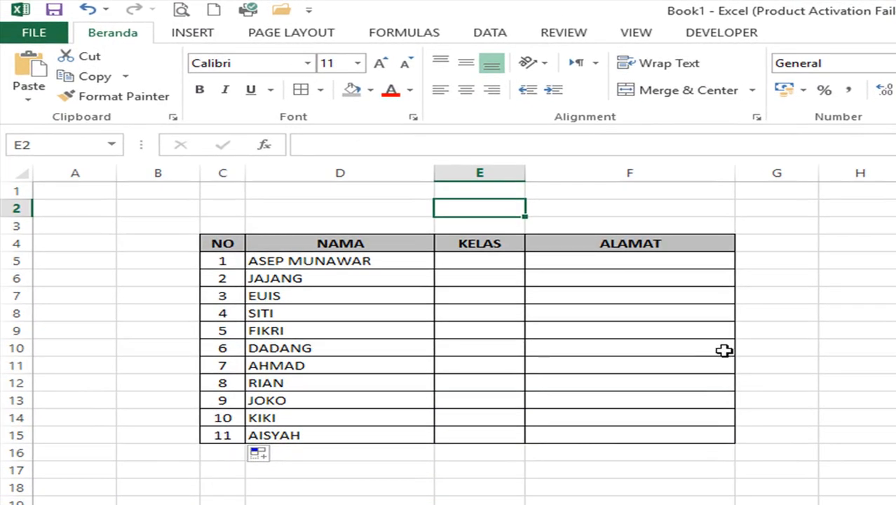
type("DAFTAR B")
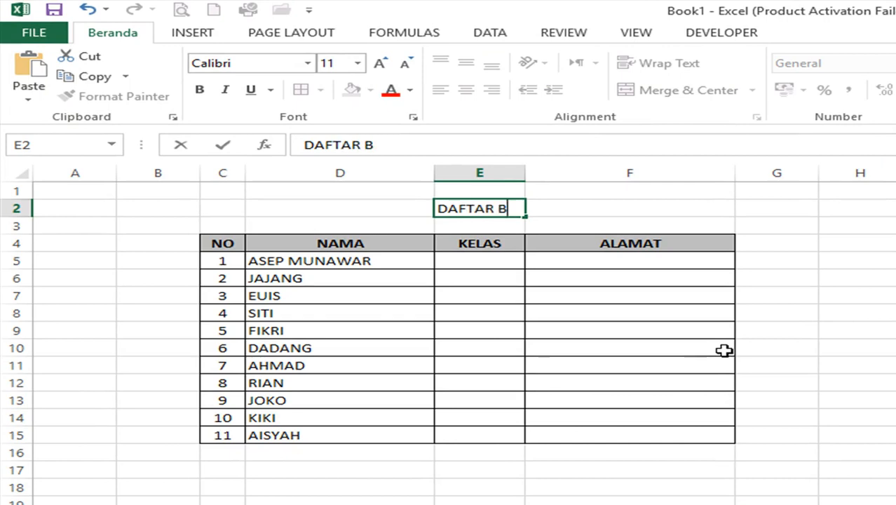
type("IODATA SISWA")
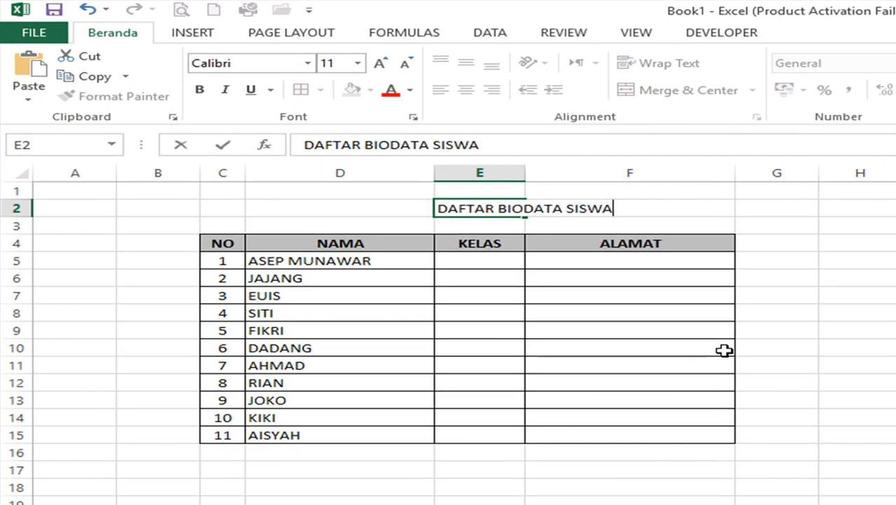
key("Return")
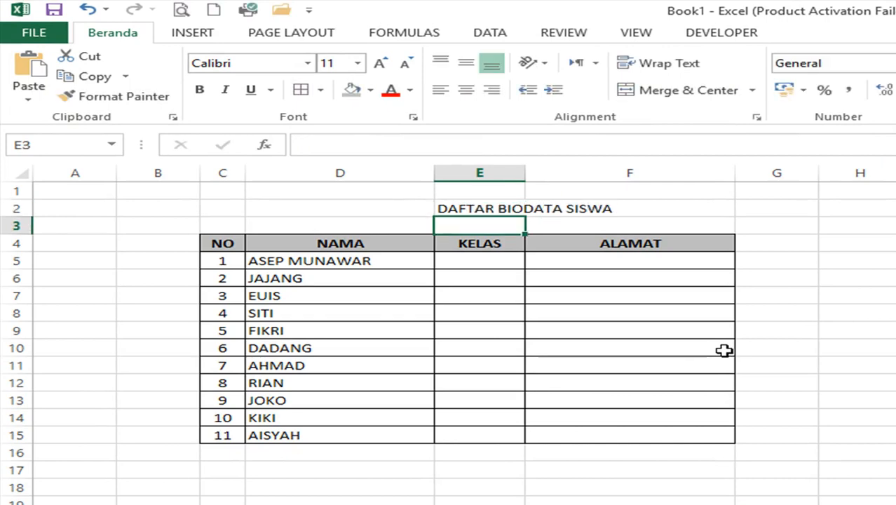
key("Up")
key("Delete")
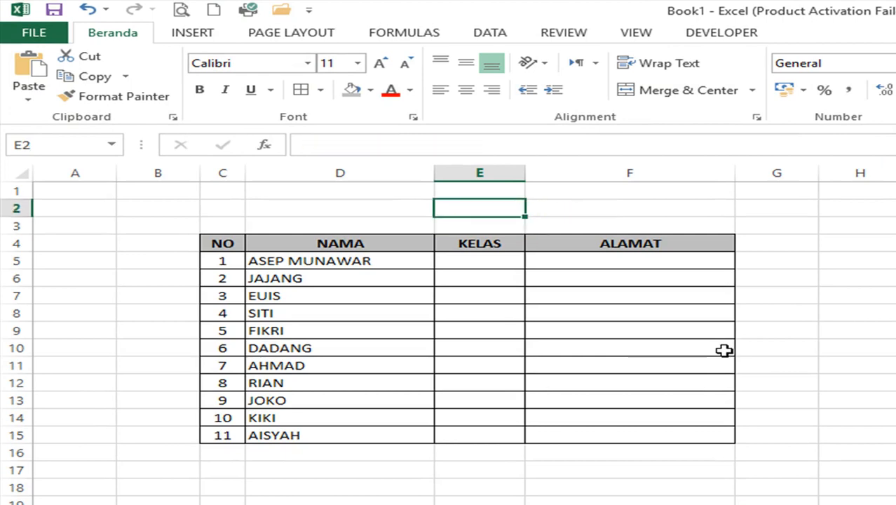
key("Left")
key("Left")
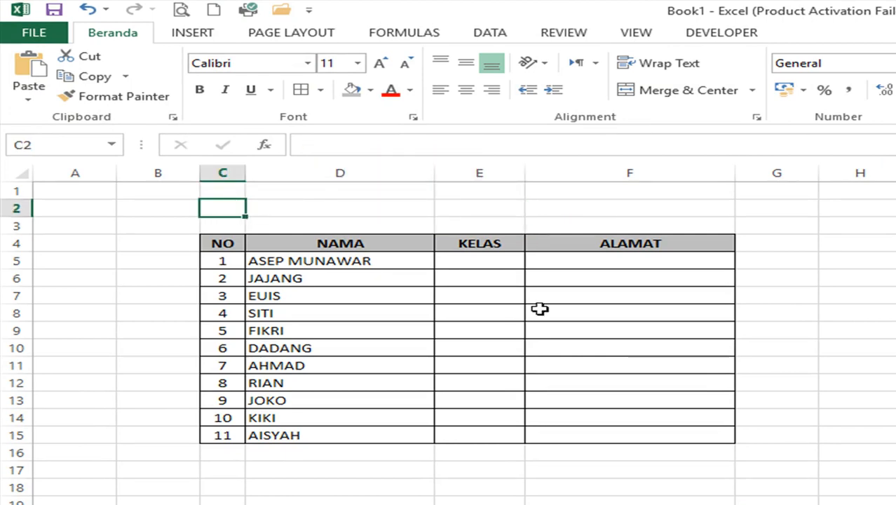
- Enter the title DAFTAR BIODATA SISWA in cell C2
left_click_drag(218, 241, 236, 223)
left_click(227, 208)
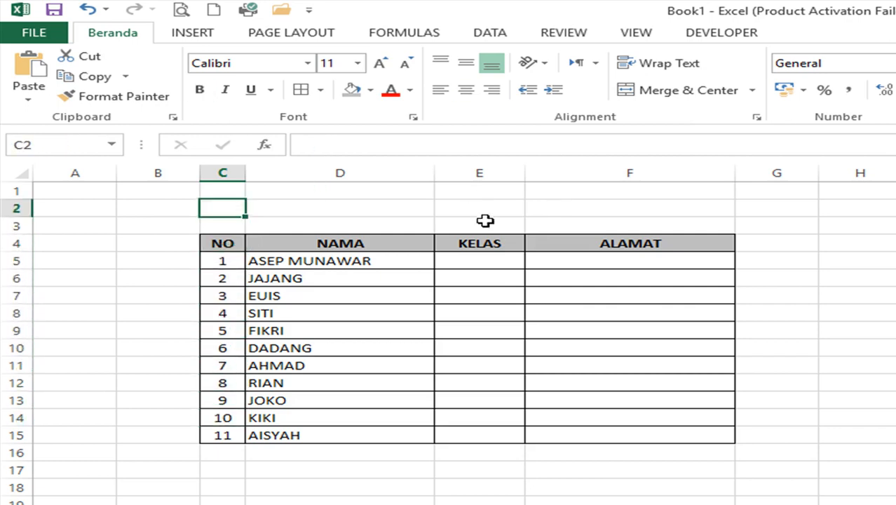
left_click(231, 229)
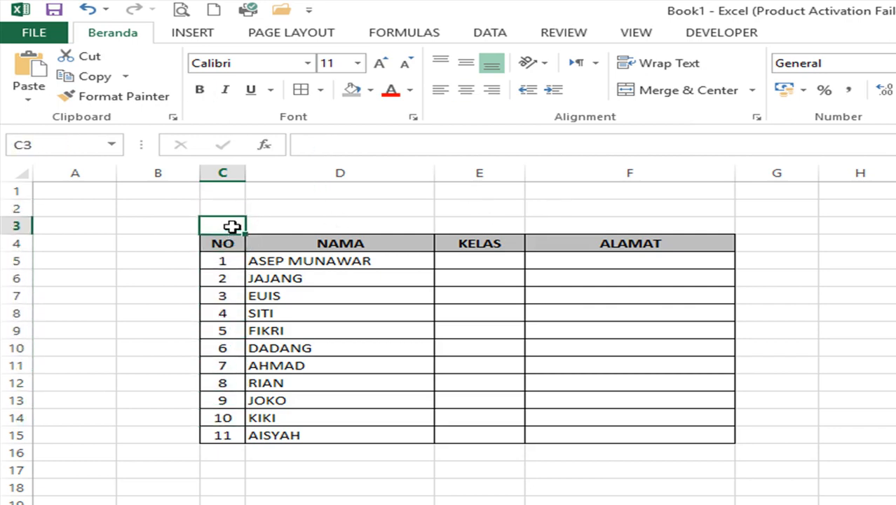
left_click(235, 206)
type("DAFTAR ")
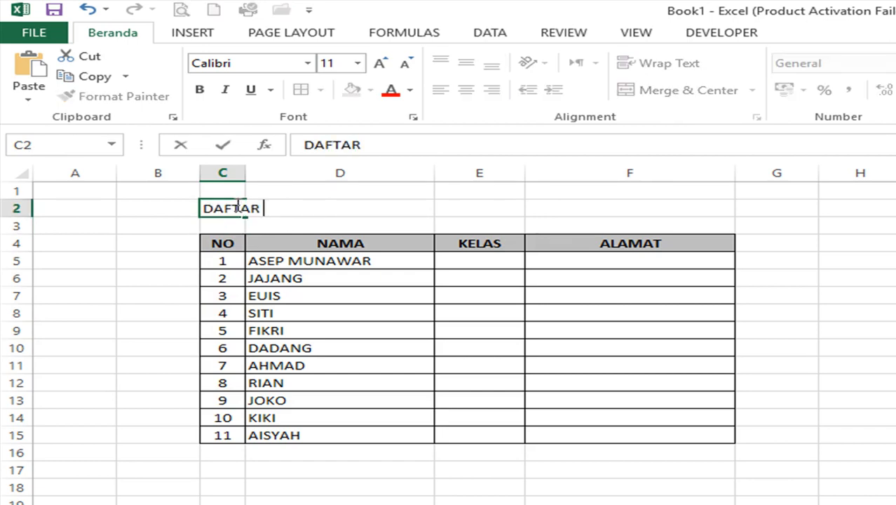
type("BIODATA SISWA")
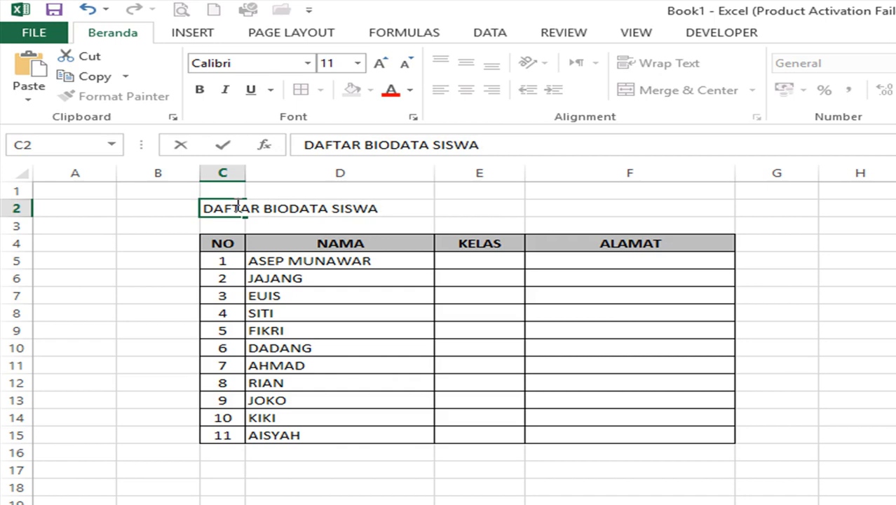
key("Return")
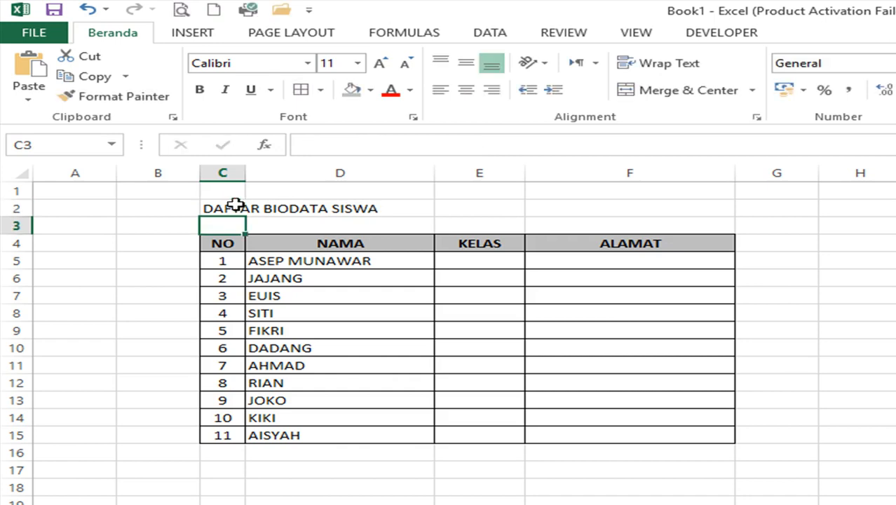
left_click(235, 204)
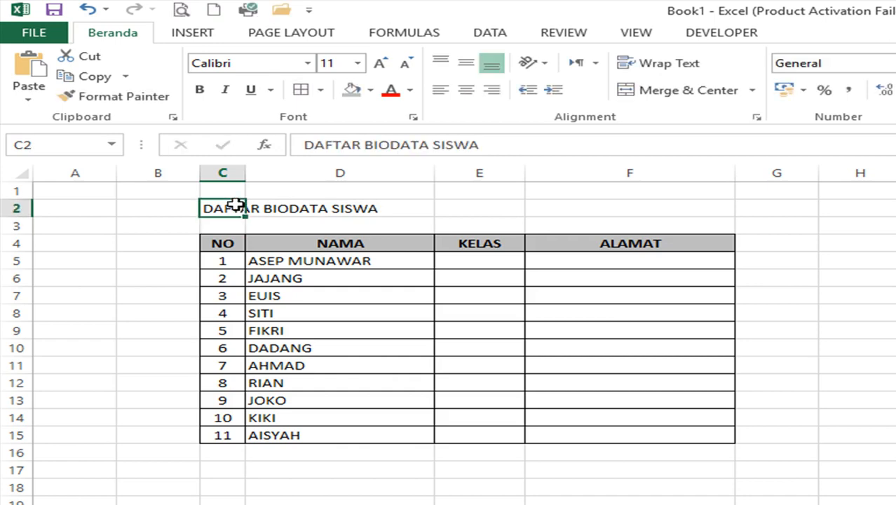
- Merge and centre the title across C2:F2 and make it bold
left_click_drag(216, 209, 638, 208)
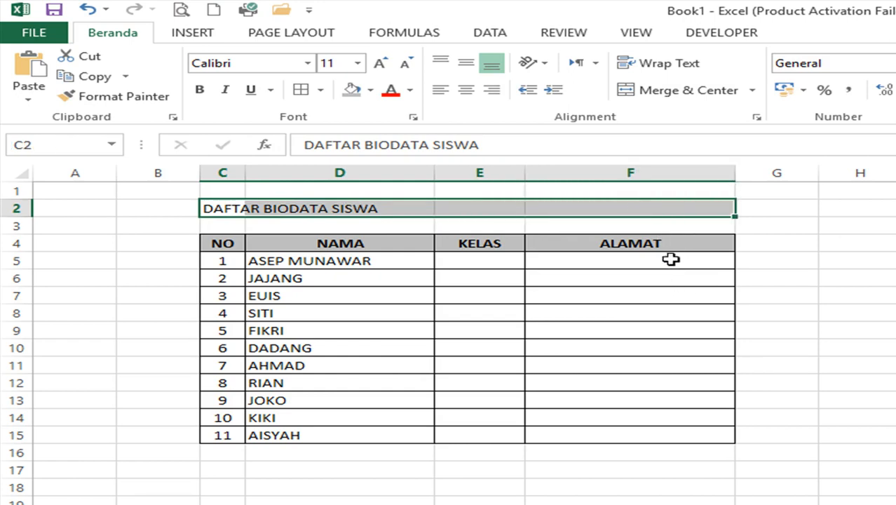
left_click_drag(231, 208, 596, 208)
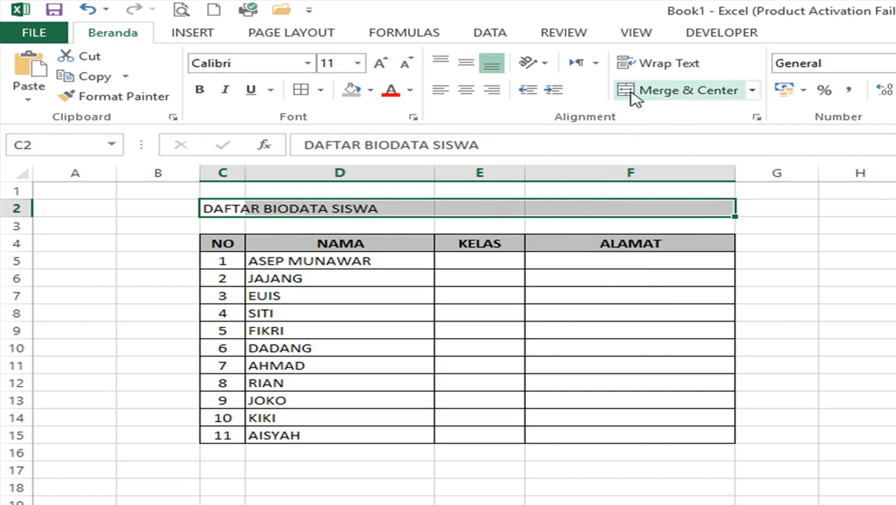
left_click(634, 92)
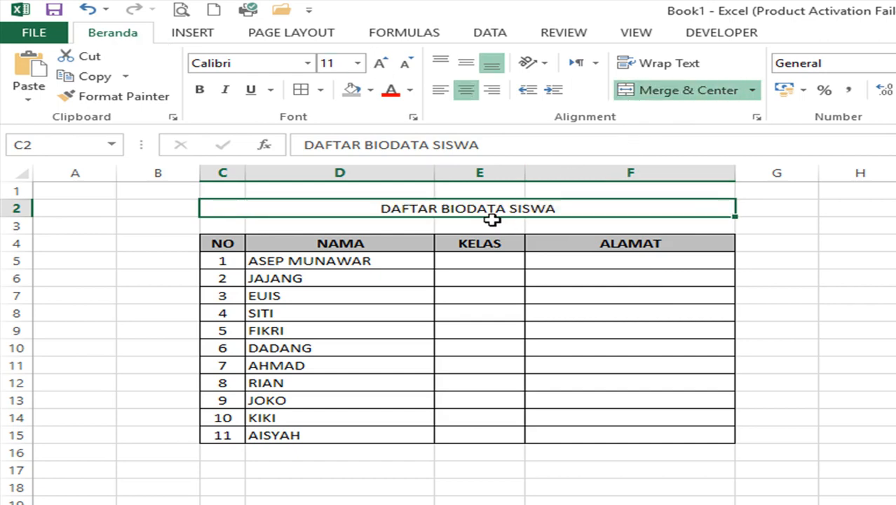
left_click(202, 92)
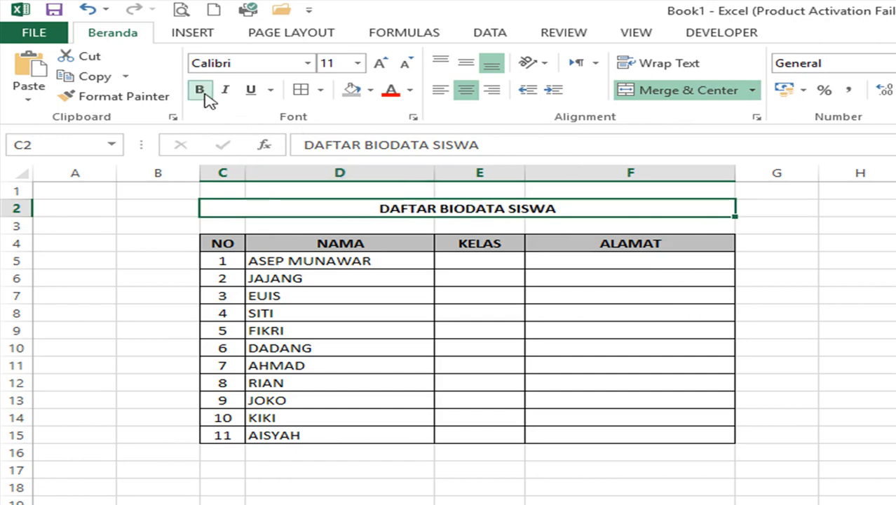
- Raise the title's font size from 12 to 20
left_click(358, 64)
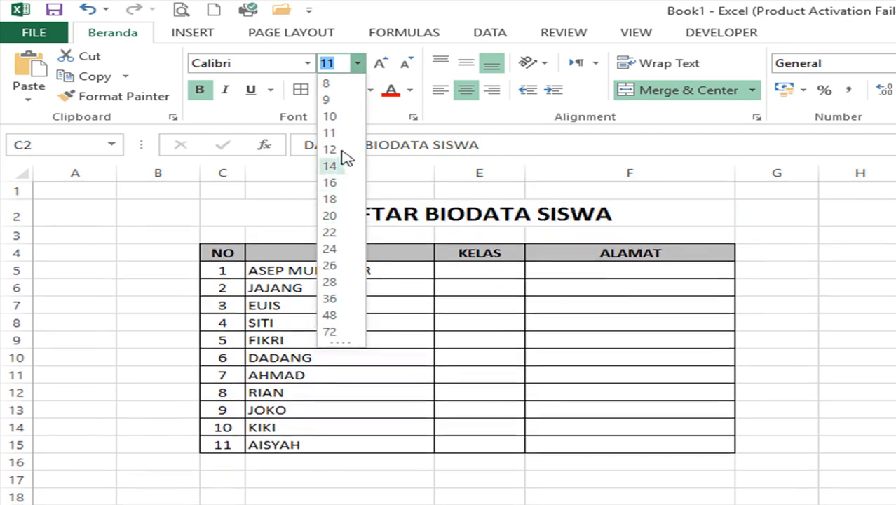
left_click(379, 70)
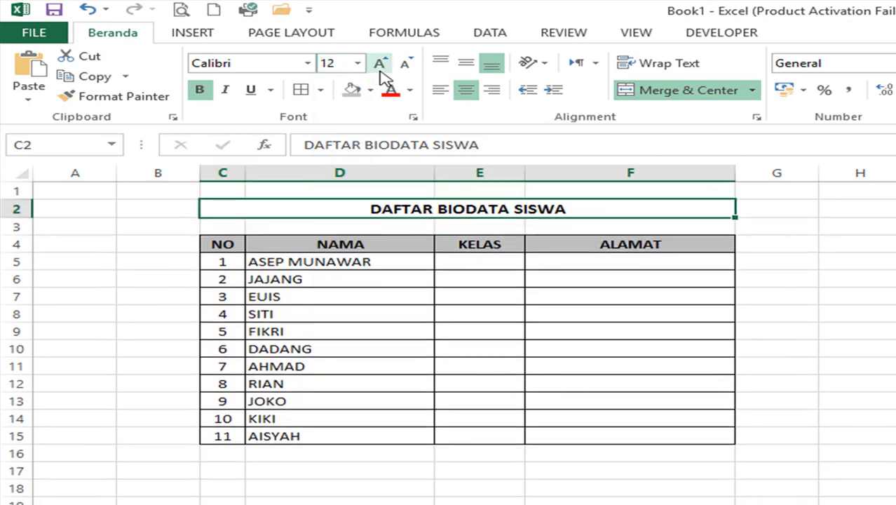
left_click(380, 65)
left_click(379, 65)
left_click(379, 64)
left_click(380, 65)
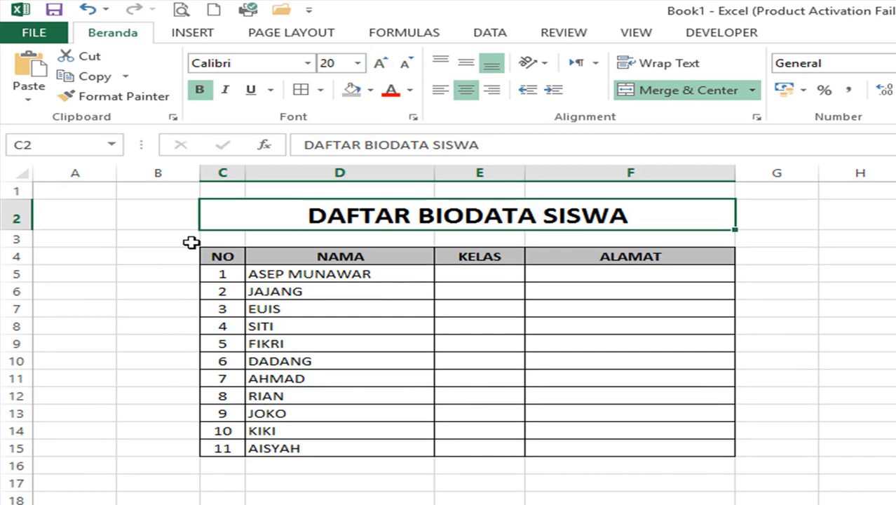
- Check the title's look and select the empty row 3 beneath it
left_click(191, 243)
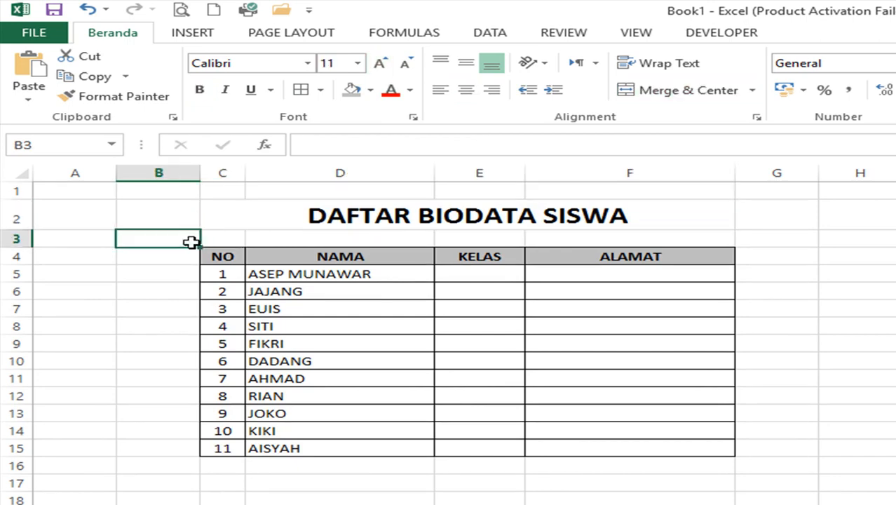
left_click(294, 209)
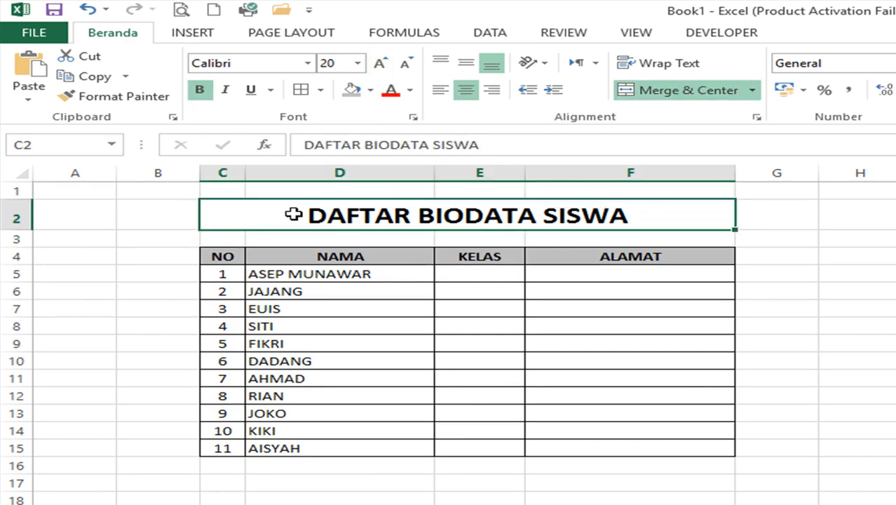
left_click(300, 238)
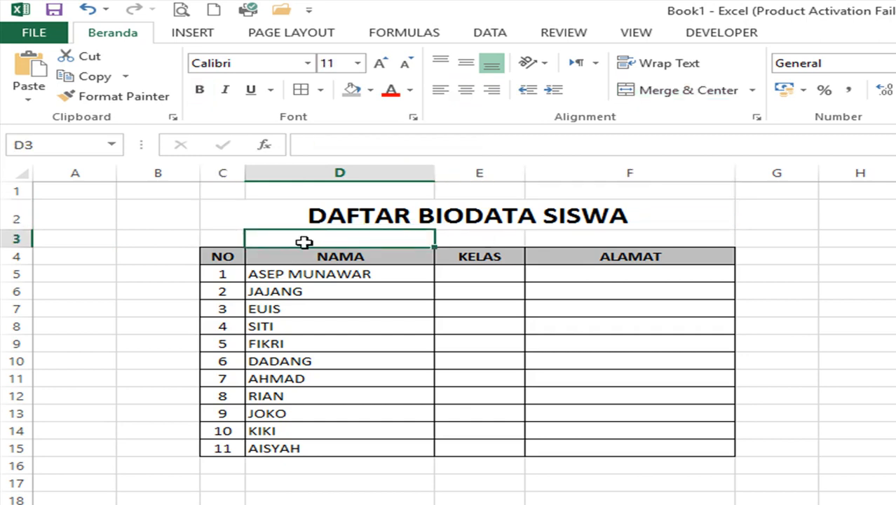
left_click(18, 238)
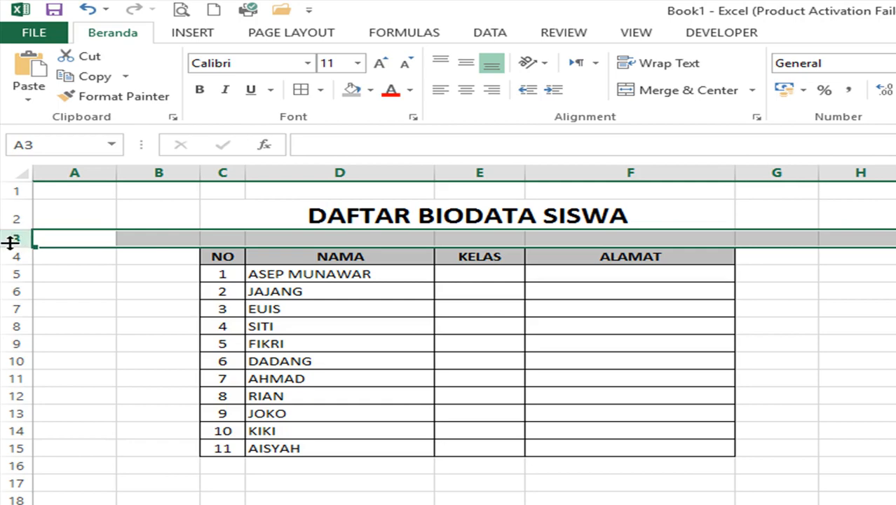
- Insert a blank row 3 and type TAHUN 2019-2020 in C3
right_click(11, 239)
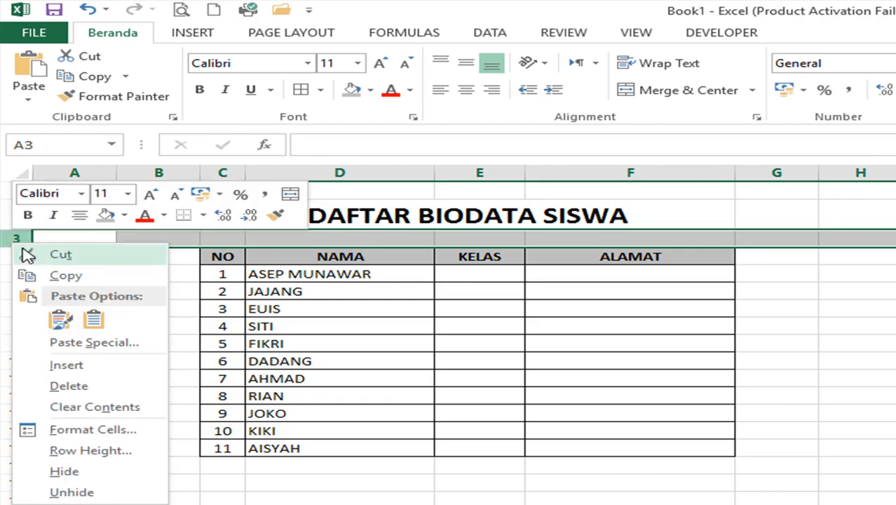
left_click(77, 366)
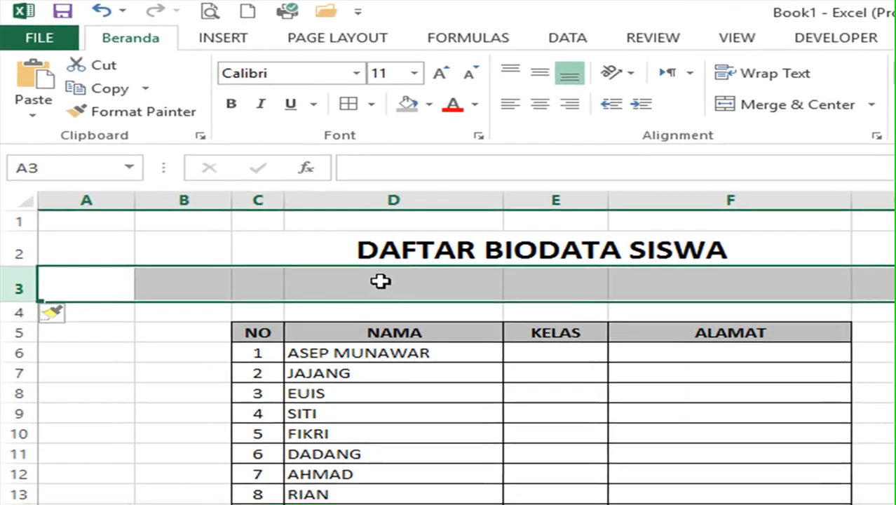
key("Right")
key("Right")
type("T")
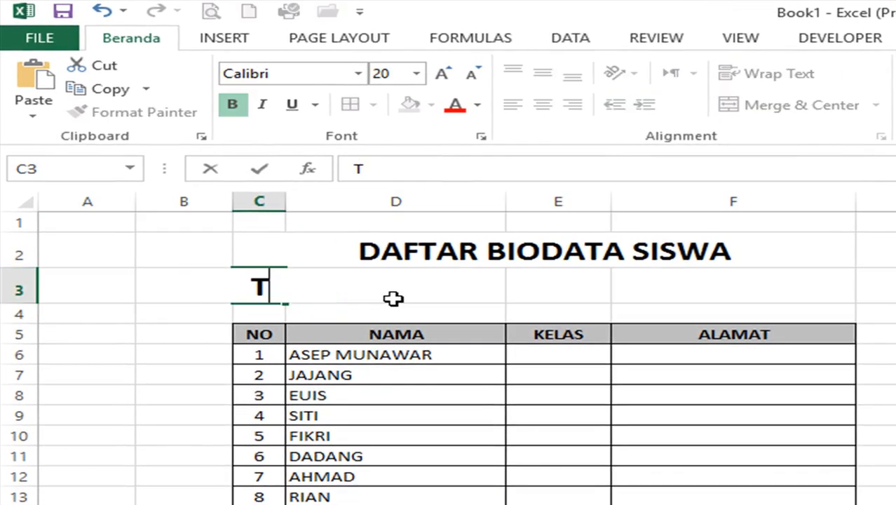
type("AHUN 20")
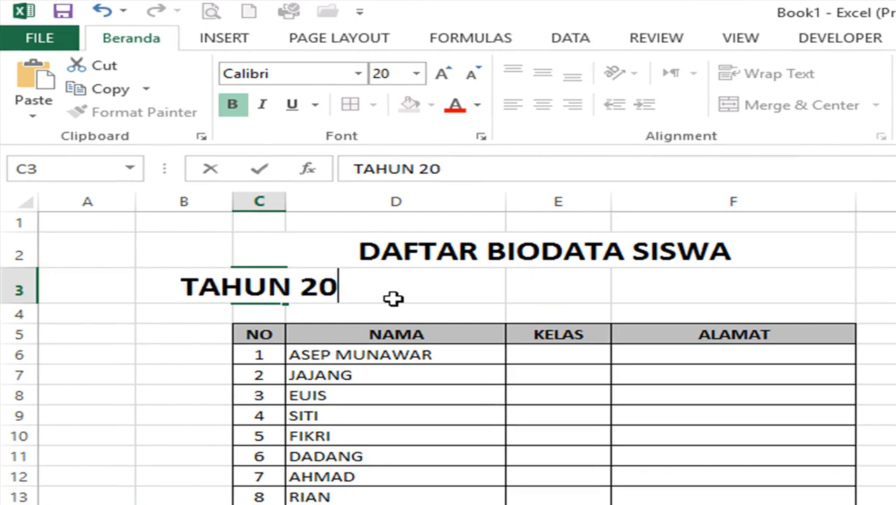
type("19-2020")
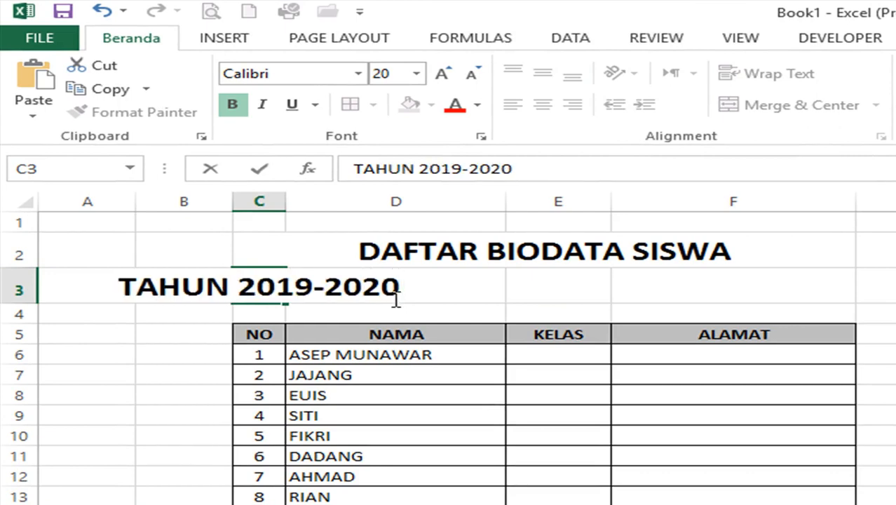
key("Return")
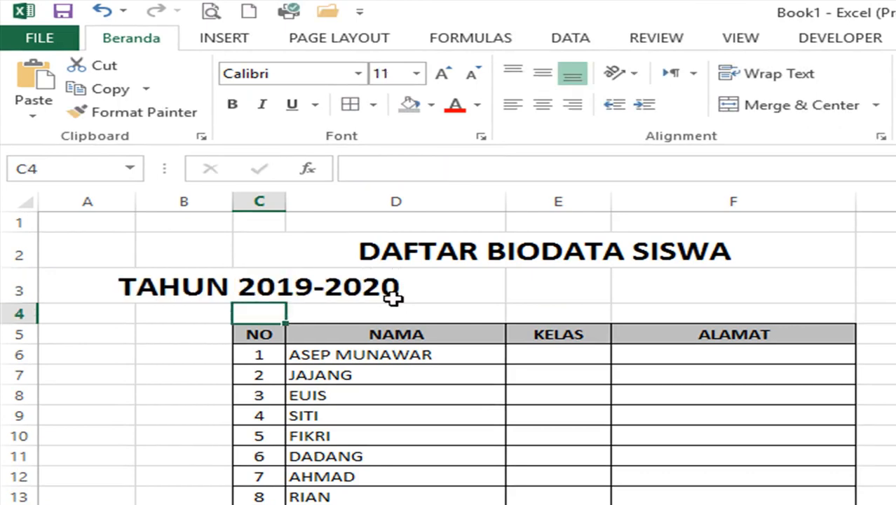
- Merge and centre the TAHUN 2019-2020 subtitle across C3:F3
left_click(185, 285)
left_click(258, 277)
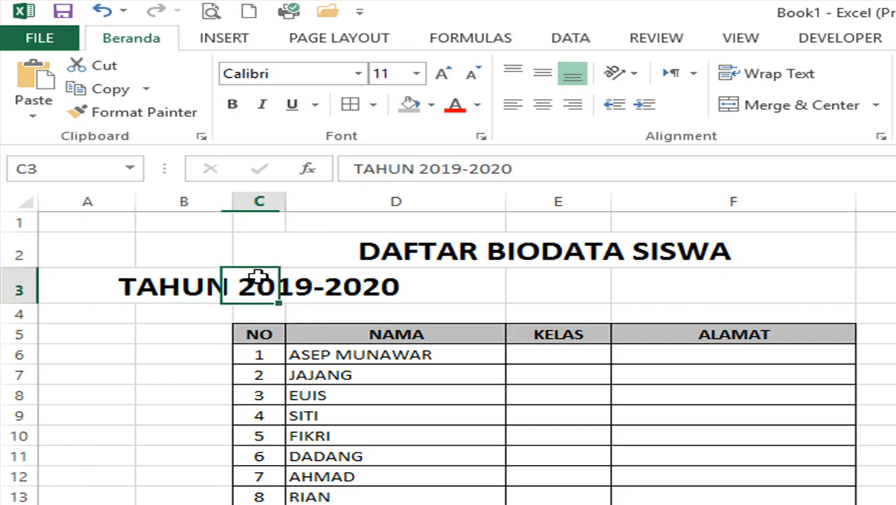
left_click_drag(259, 280, 691, 277)
left_click(724, 107)
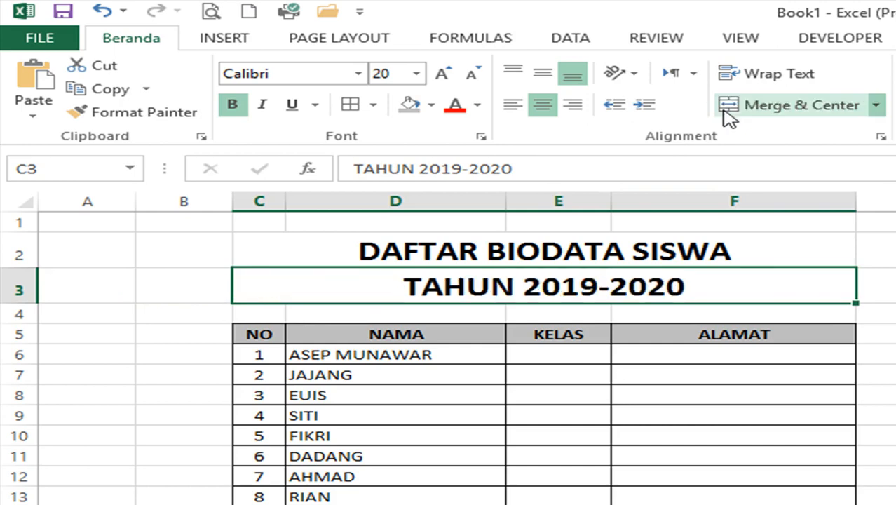
left_click(597, 359)
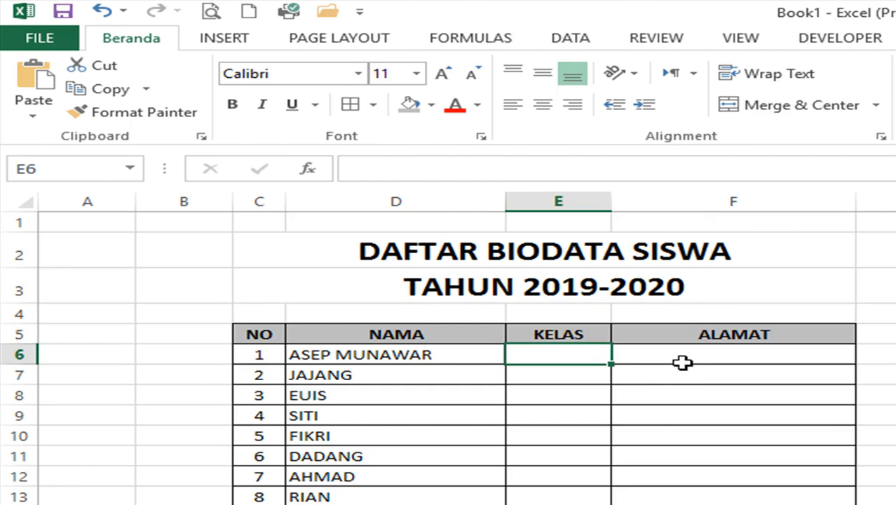
key("alt")
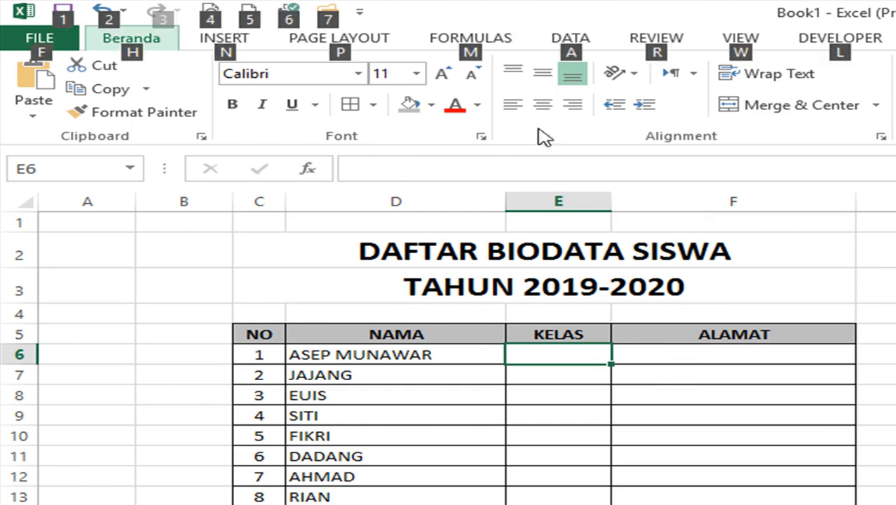
- Insert a new blank column before the KELAS column
left_click(583, 197)
right_click(581, 199)
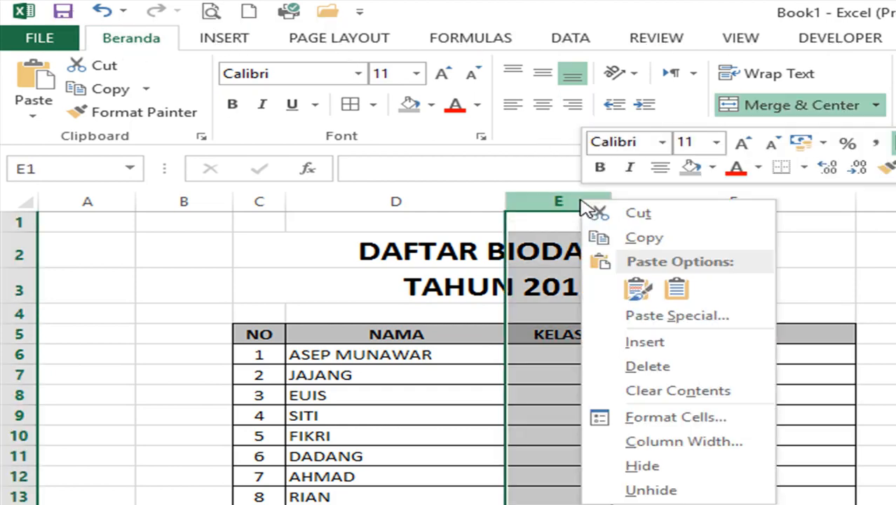
key("Escape")
key("ctrl+plus")
left_click(631, 354)
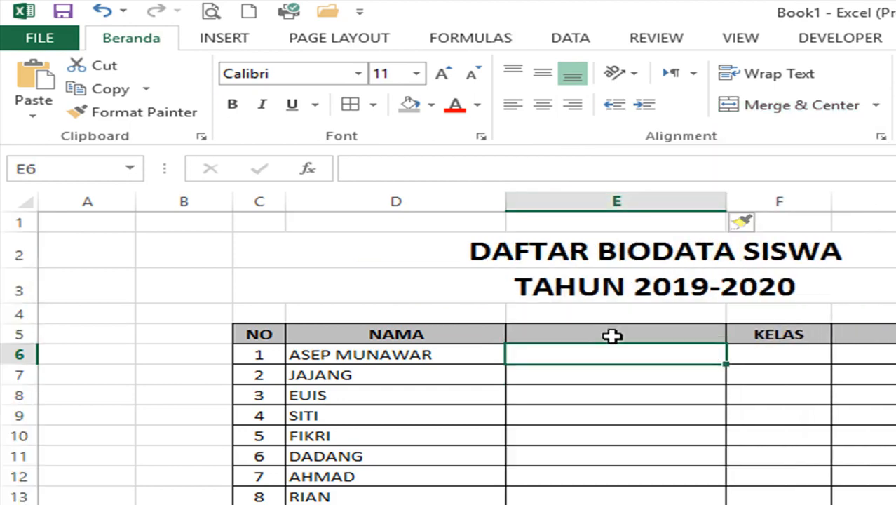
- Enter the NO HP header and the first student's phone number below it
left_click(613, 334)
type("NO HP")
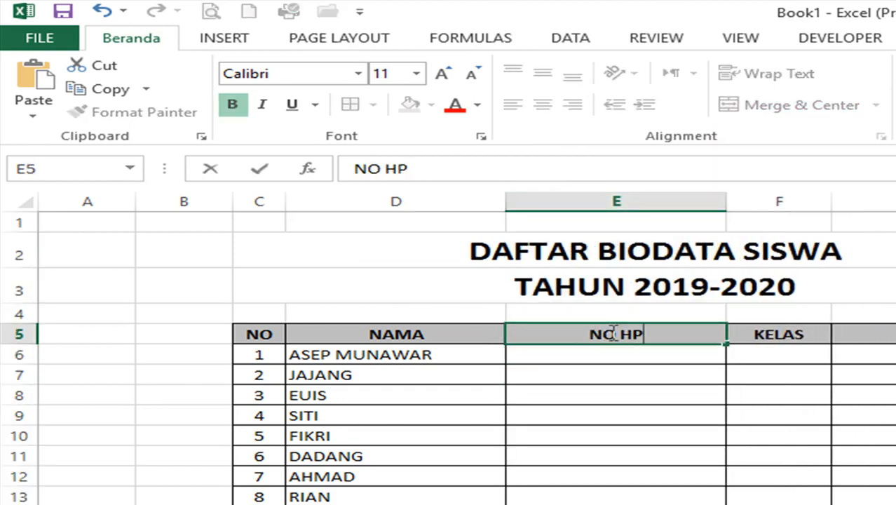
key("Return")
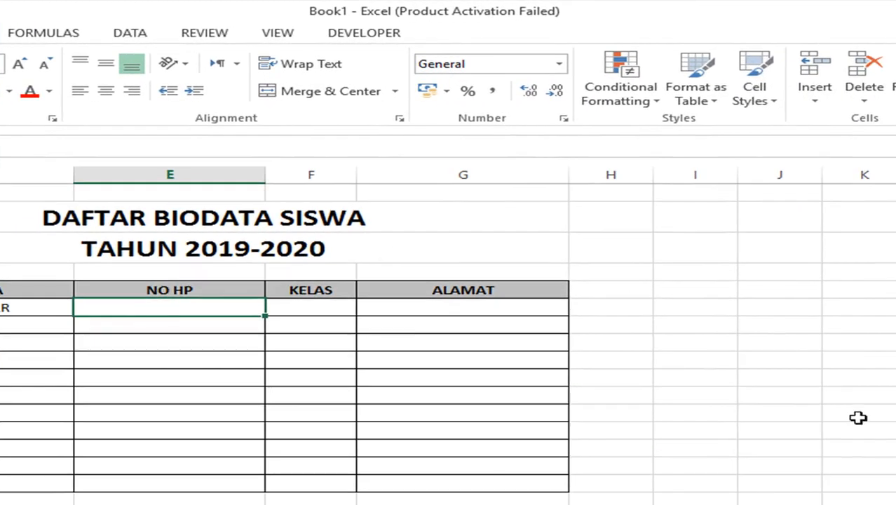
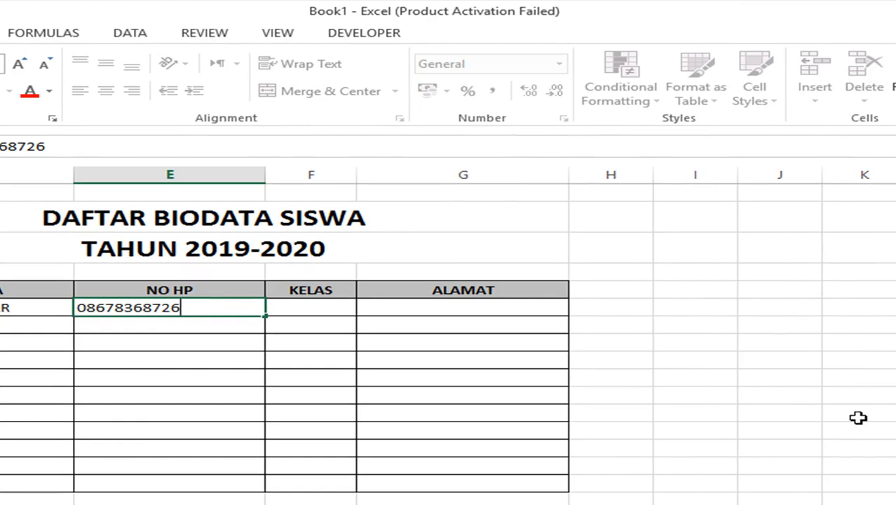
key("Return")
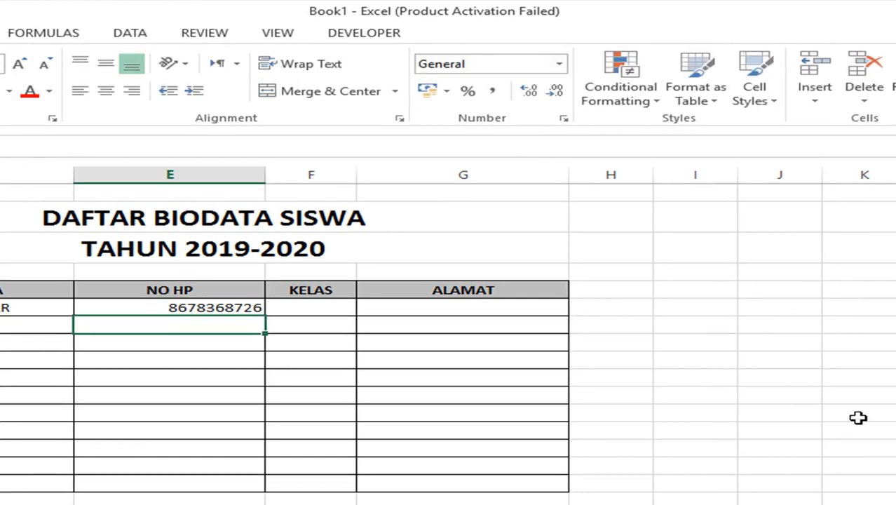
key("Up")
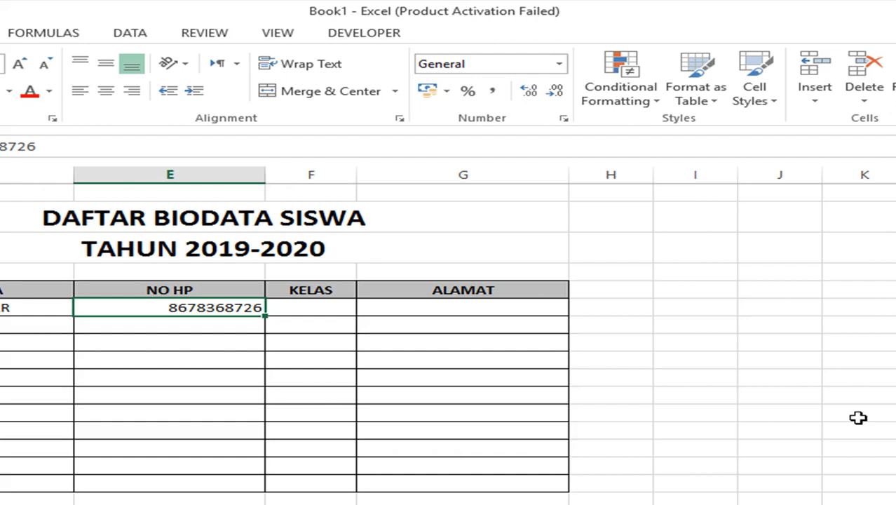
- Re-enter the first student's phone number with a leading apostrophe to store it as text
key("Down")
key("Up")
key("Down")
key("Up")
key("Down")
key("Up")
key("Down")
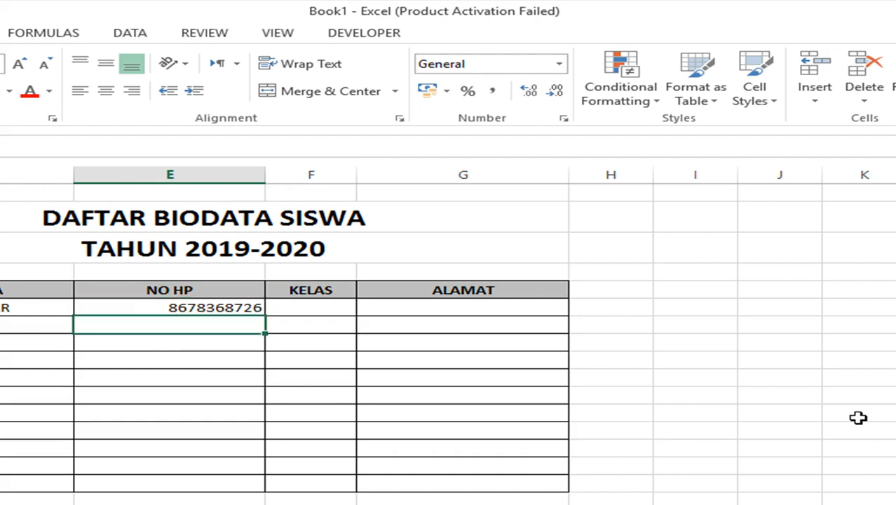
key("Up")
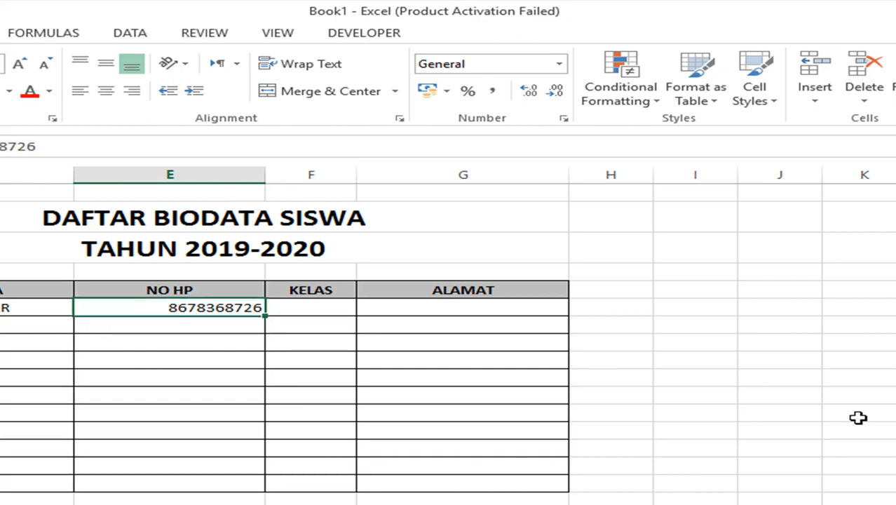
type("'")
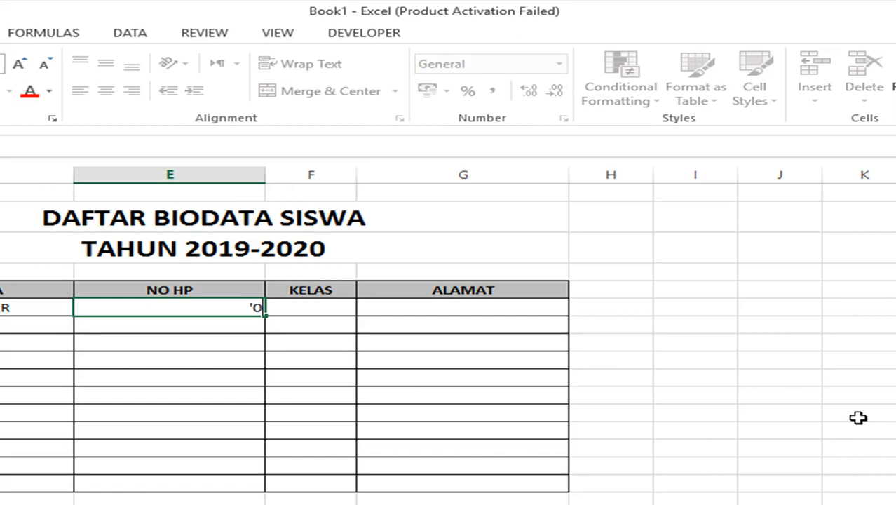
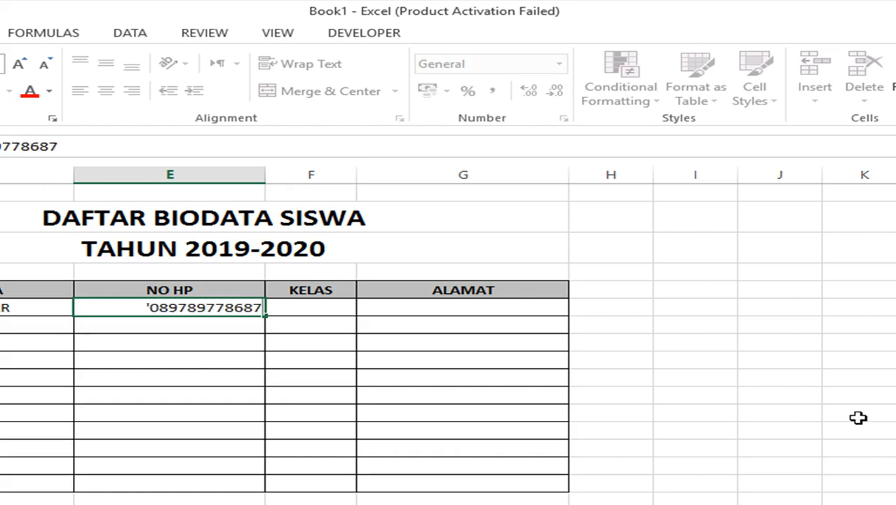
key("Return")
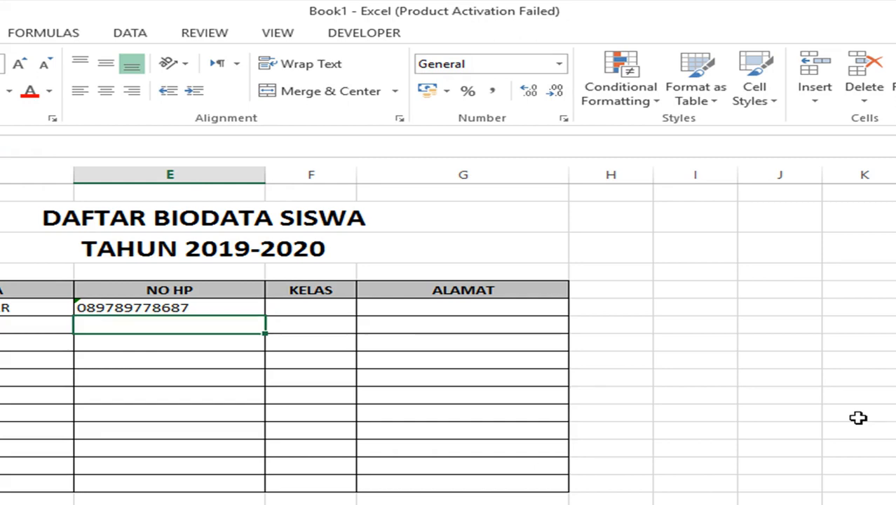
- Centre the phone number in its cell and narrow the NO HP column
left_click(225, 309)
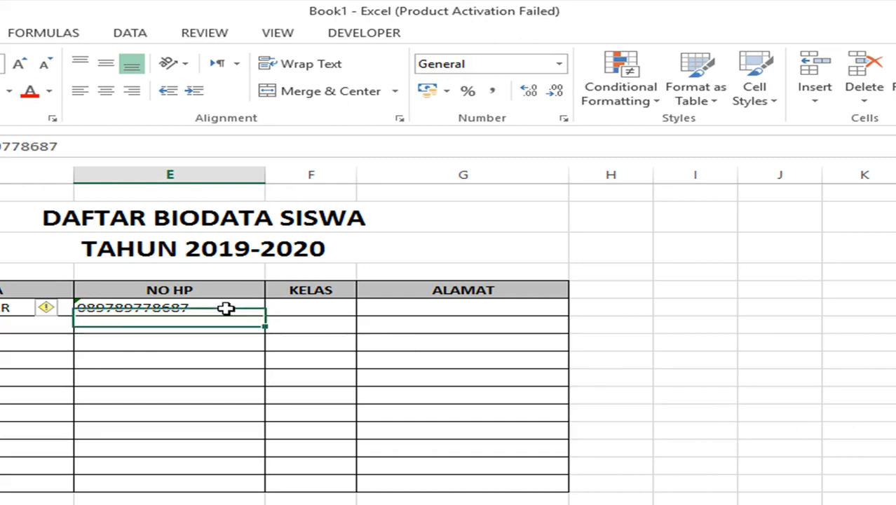
left_click(105, 91)
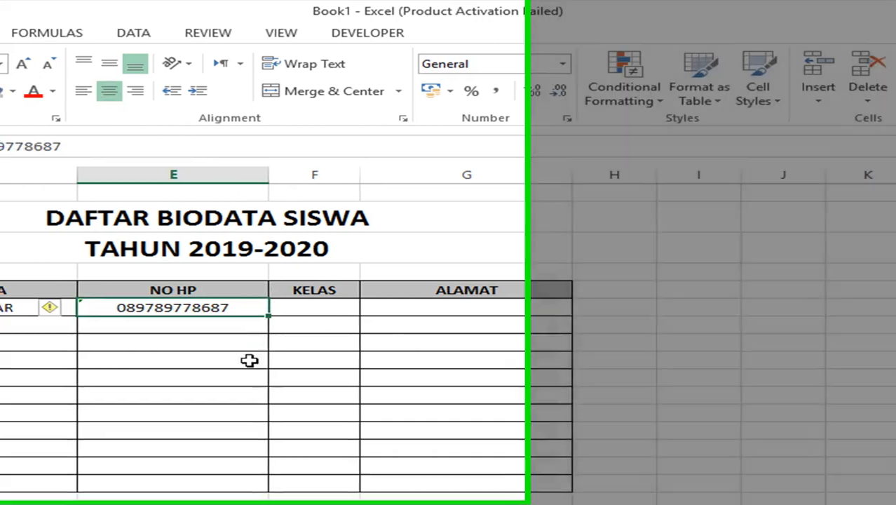
left_click(238, 364)
left_click_drag(507, 174, 470, 174)
left_click(520, 329)
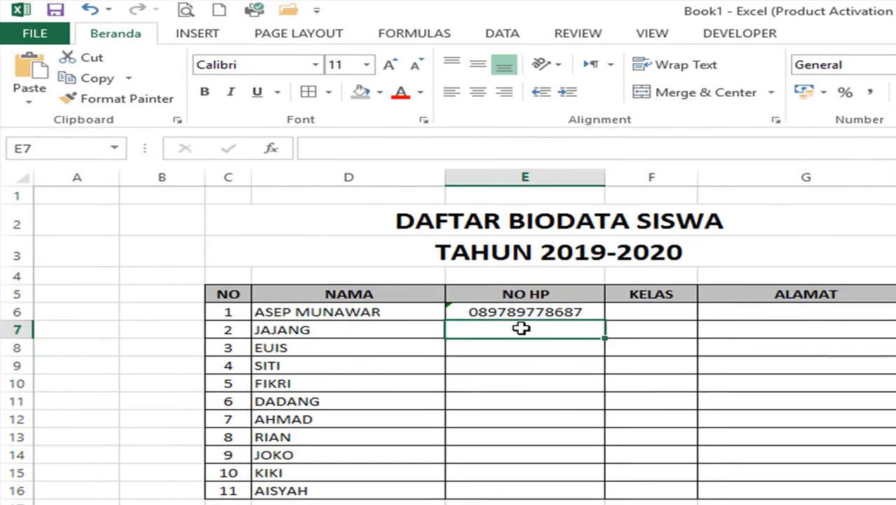
left_click(520, 313)
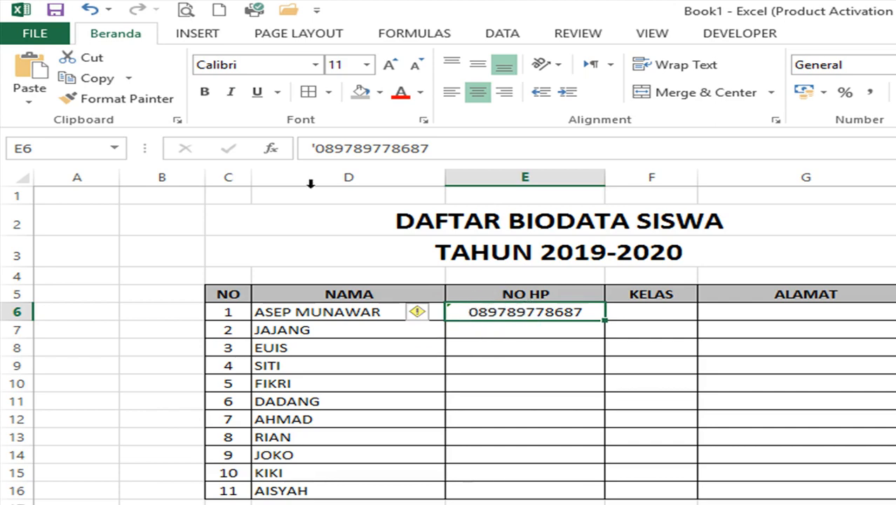
left_click(546, 419)
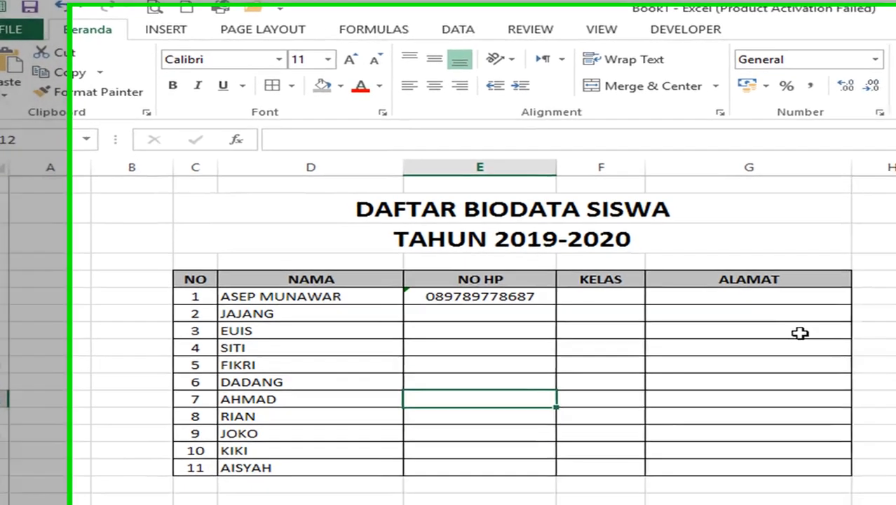
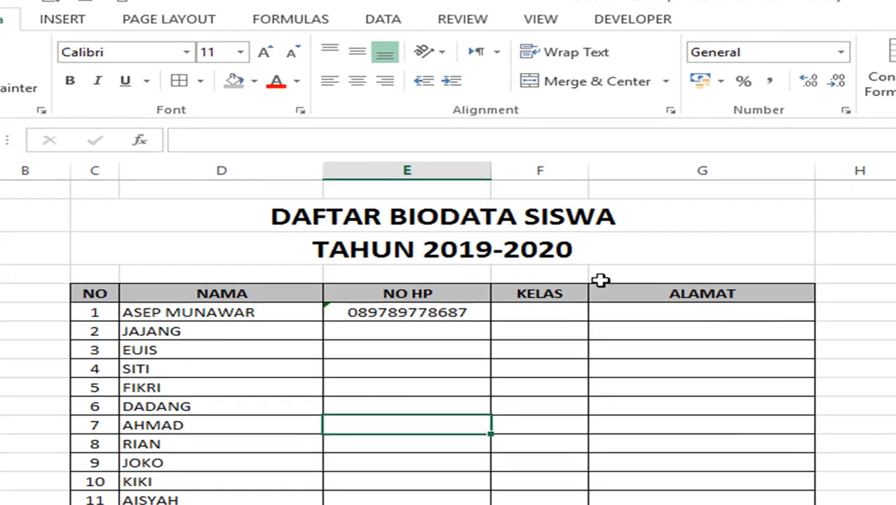
- Insert two blank columns before the ALAMAT column (column G) of the biodata table
left_click(633, 296)
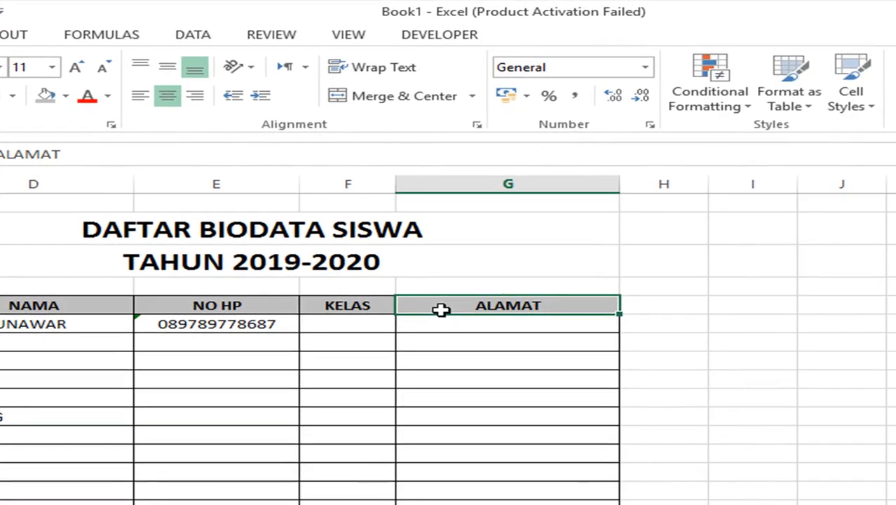
key("alt")
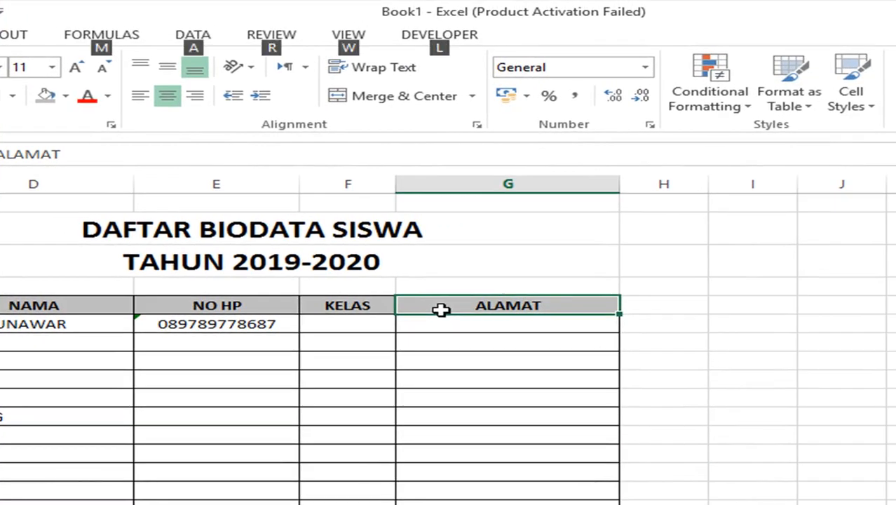
left_click(525, 183)
right_click(526, 184)
left_click(595, 322)
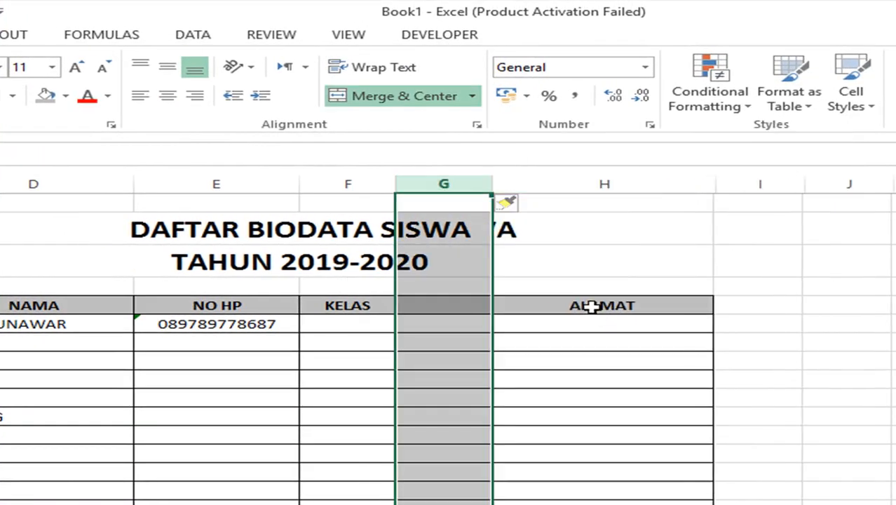
right_click(469, 183)
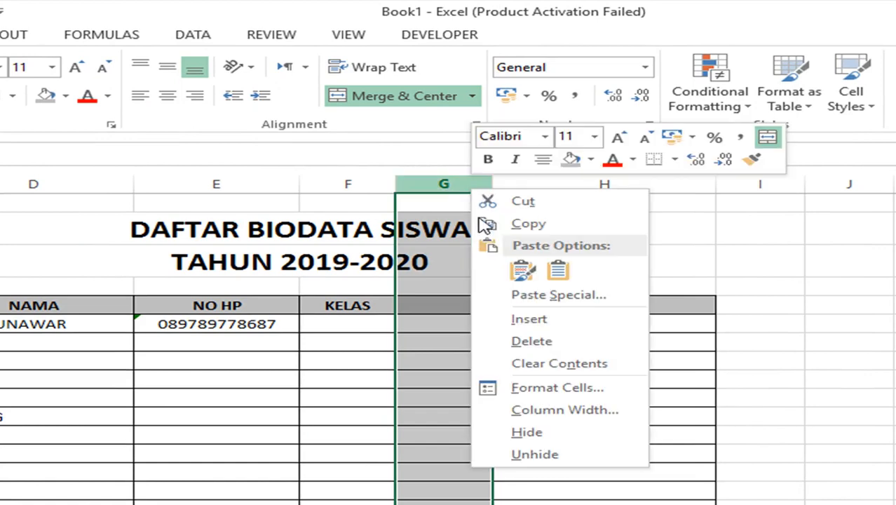
left_click(475, 317)
left_click(466, 309)
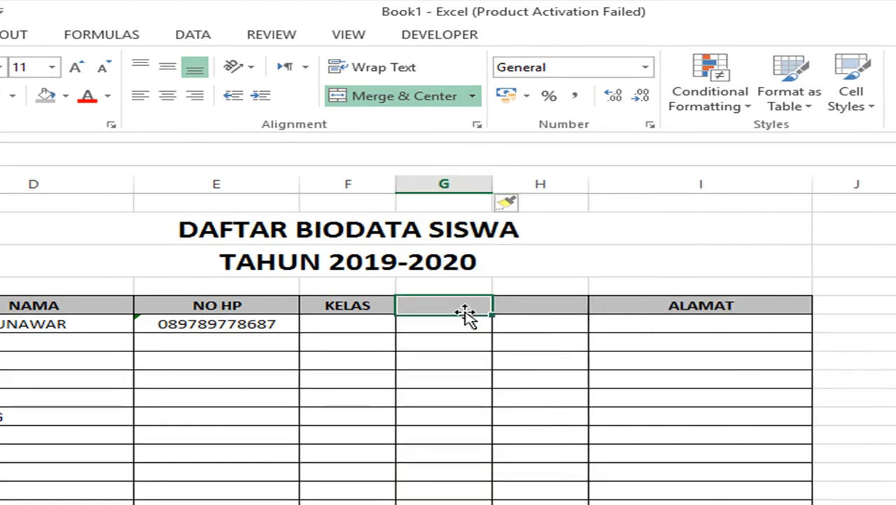
- Head the two new columns NILAI UTS 2019 and NILAI UAS 2019
type("NILAI U")
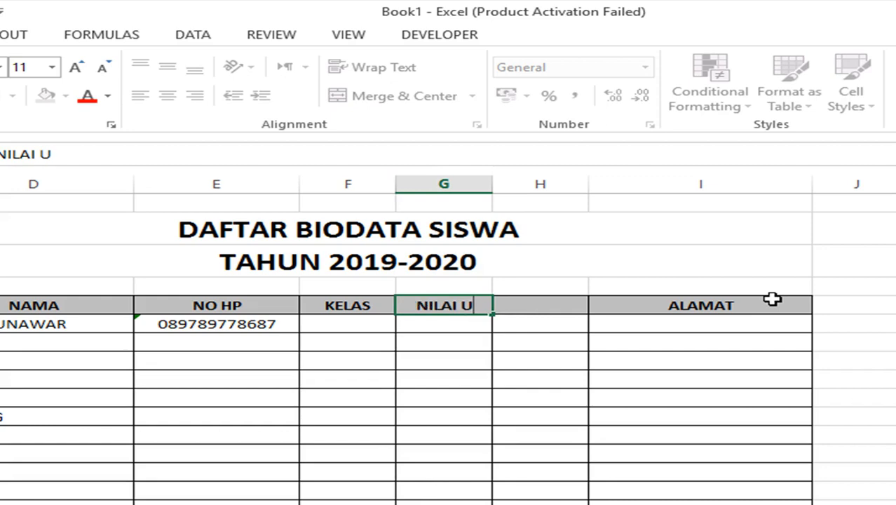
type("TS 2019")
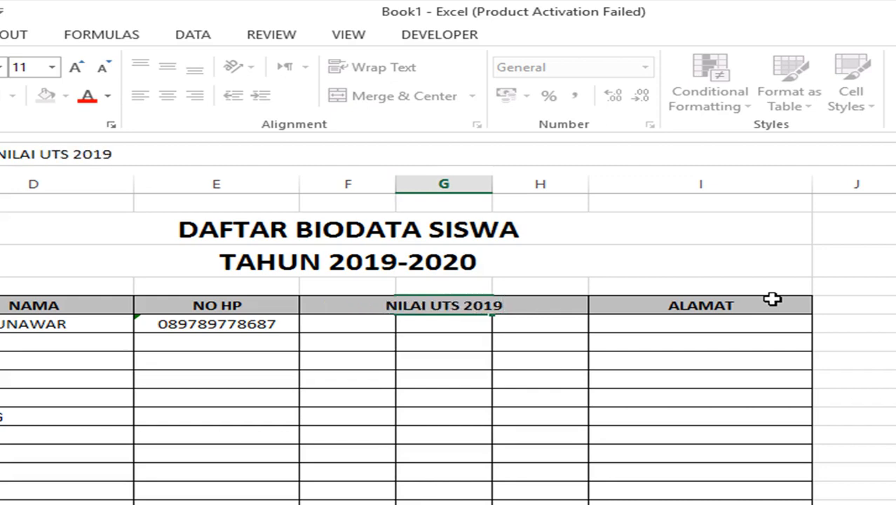
key("Tab")
type("NILAI")
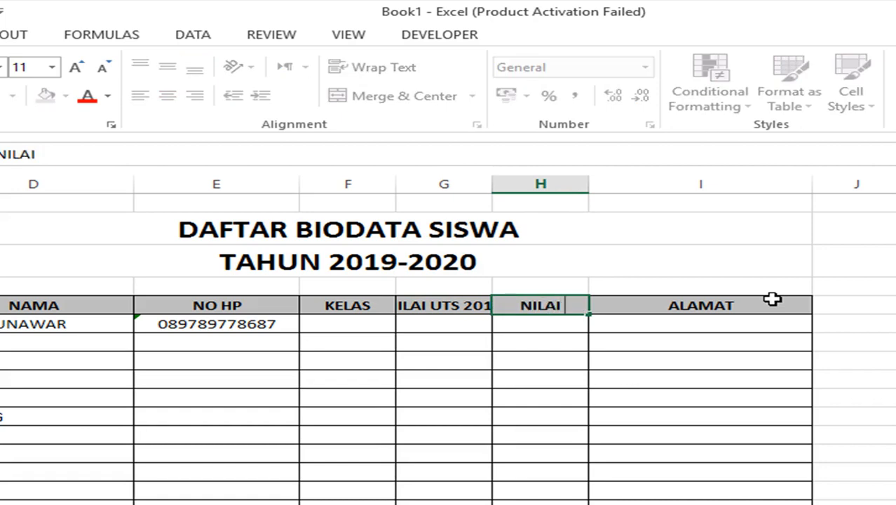
type(" UAS 2019")
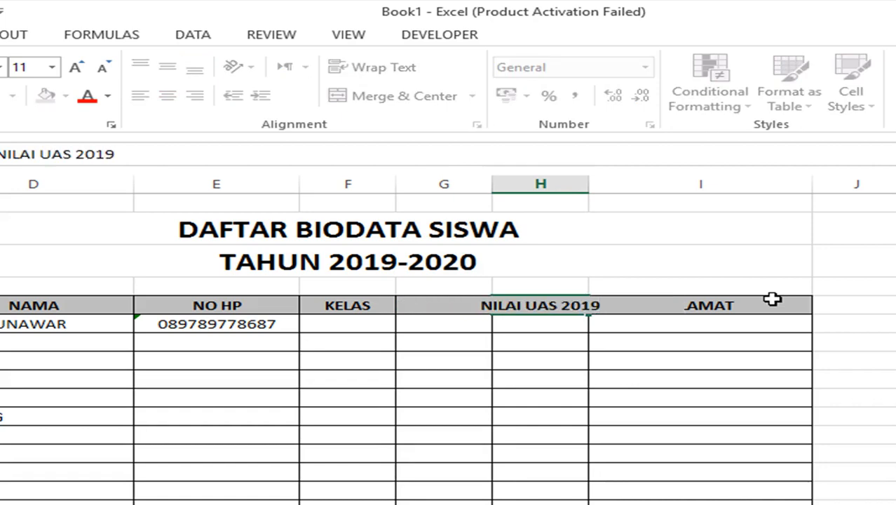
left_click(772, 299)
left_click(651, 432)
- Widen columns G and H so both score headings show in full
left_click(442, 306)
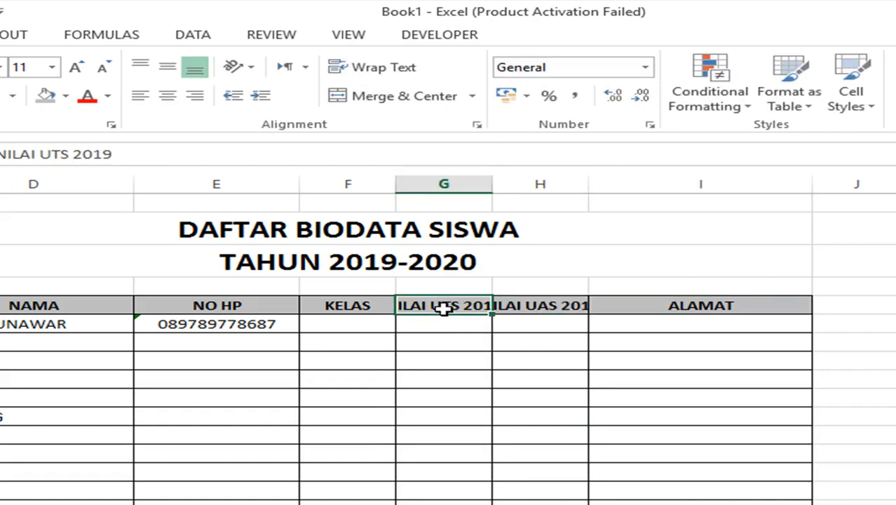
left_click(513, 302)
left_click(471, 303)
left_click(542, 297)
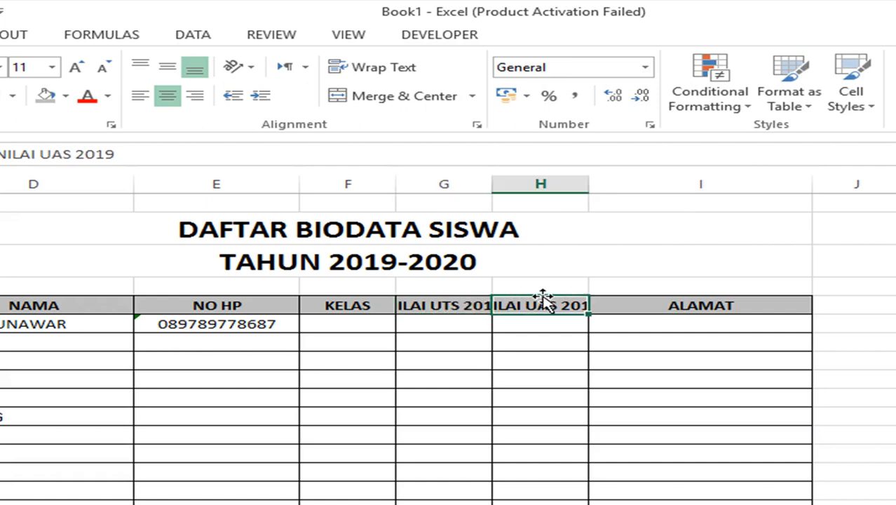
left_click_drag(483, 186, 558, 184)
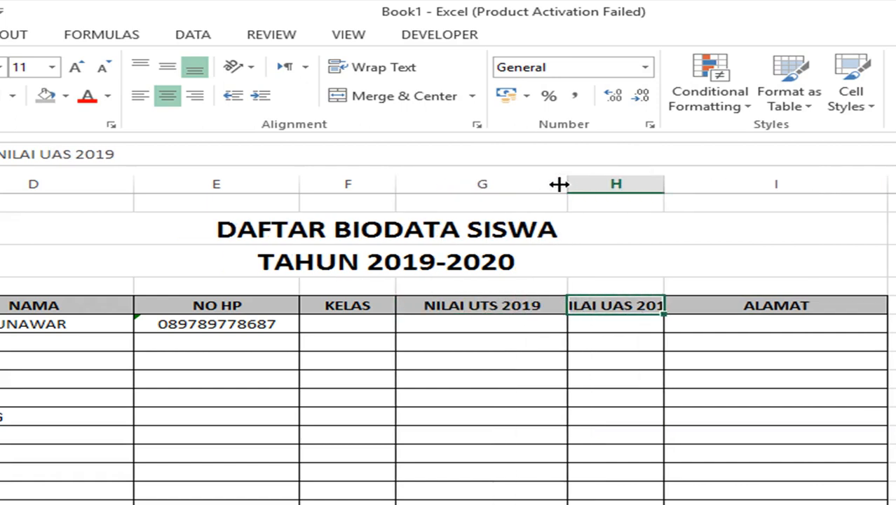
left_click_drag(663, 186, 724, 179)
left_click(517, 323)
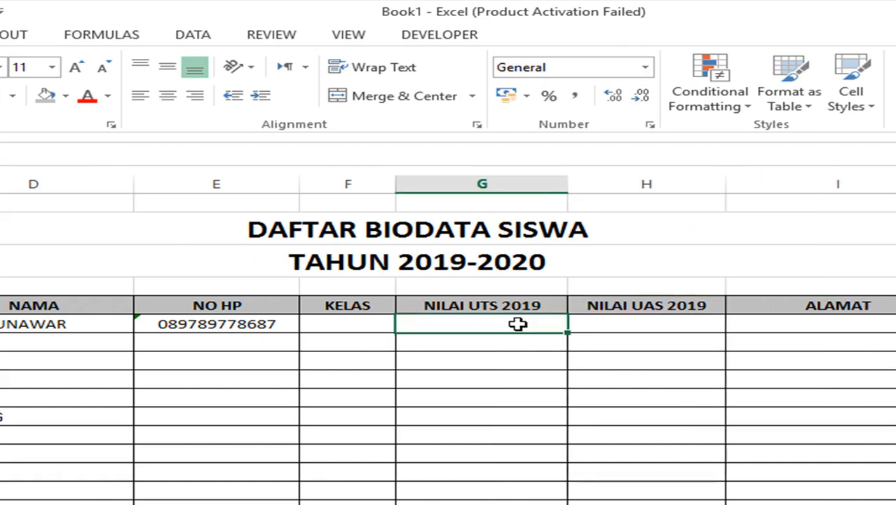
type("90")
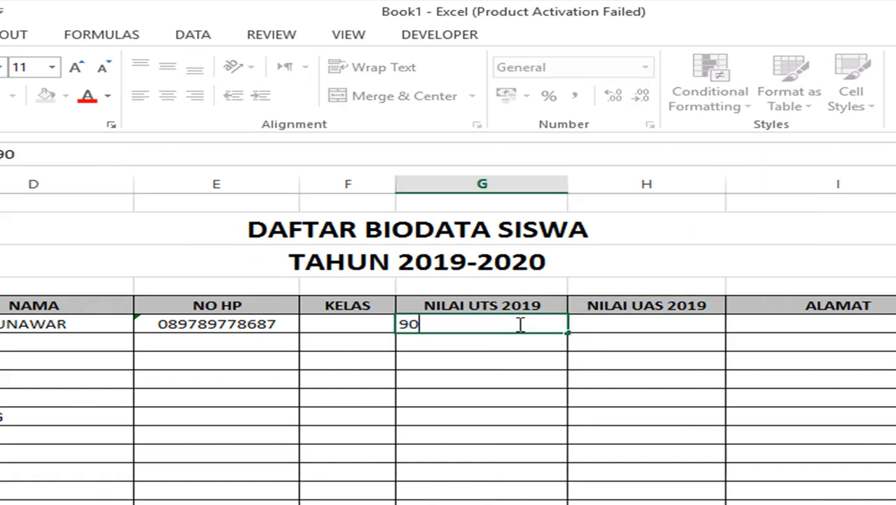
key("Tab")
type("88")
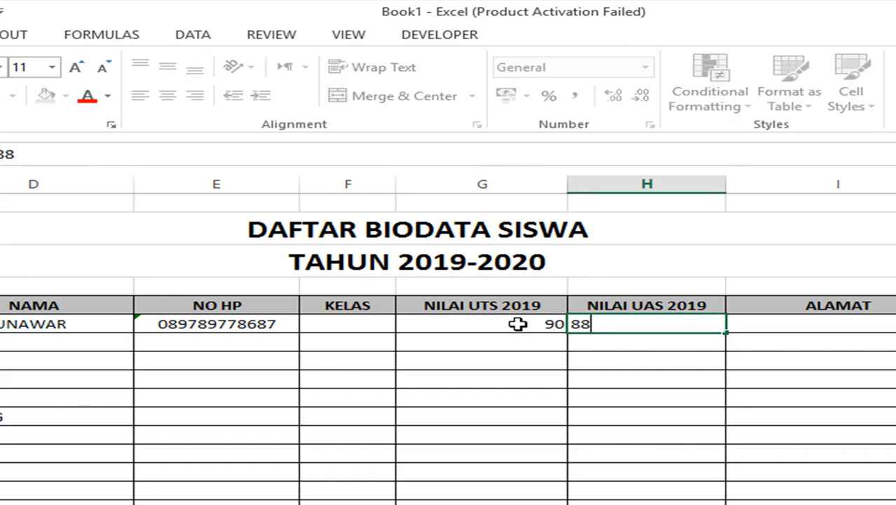
key("Return")
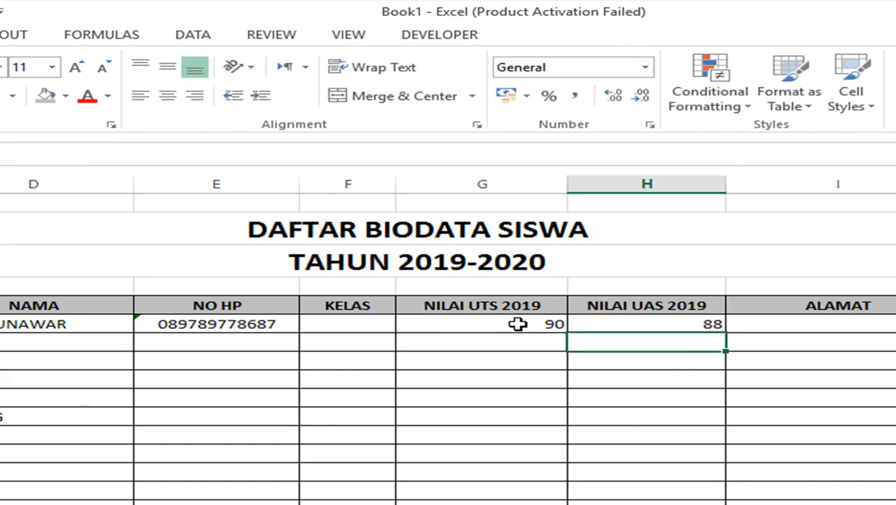
- Centre the scores 90 and 88 in their cells
left_click_drag(517, 324, 652, 319)
left_click_drag(522, 305, 636, 310)
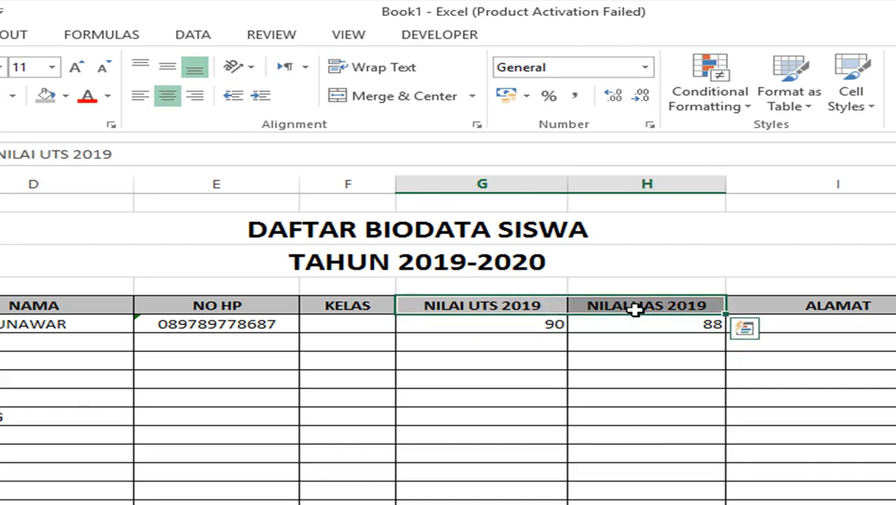
left_click(636, 310)
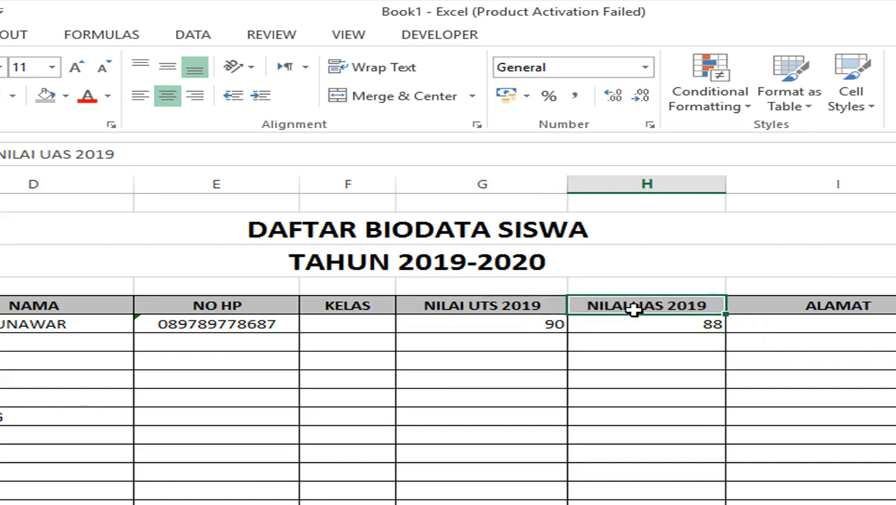
left_click(500, 306)
left_click(614, 300)
left_click(528, 301)
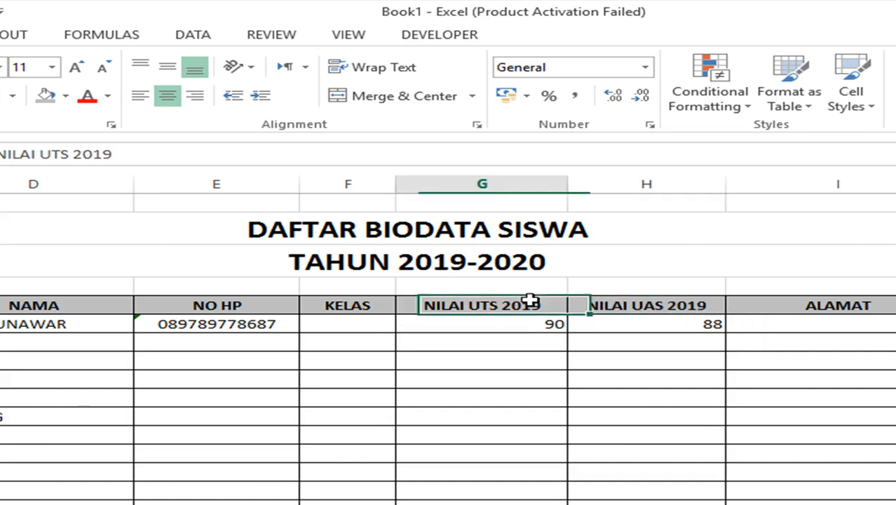
left_click_drag(527, 319, 623, 319)
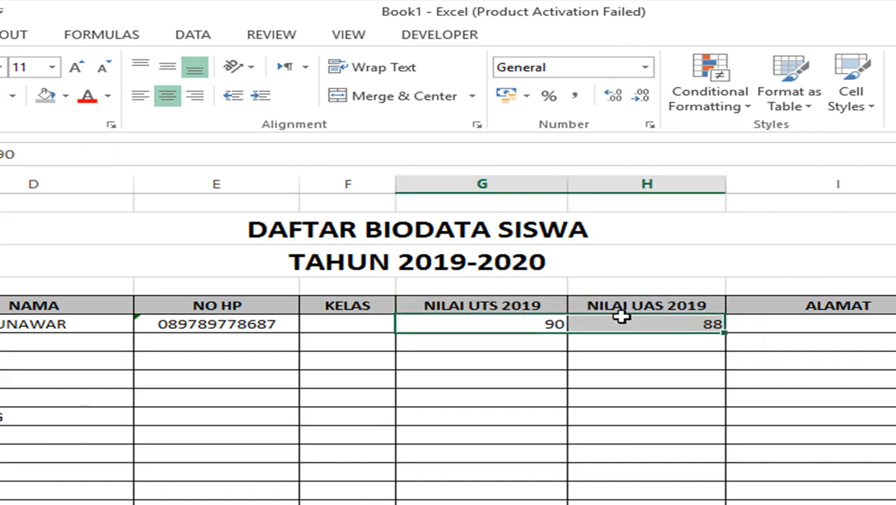
left_click(174, 98)
left_click(478, 345)
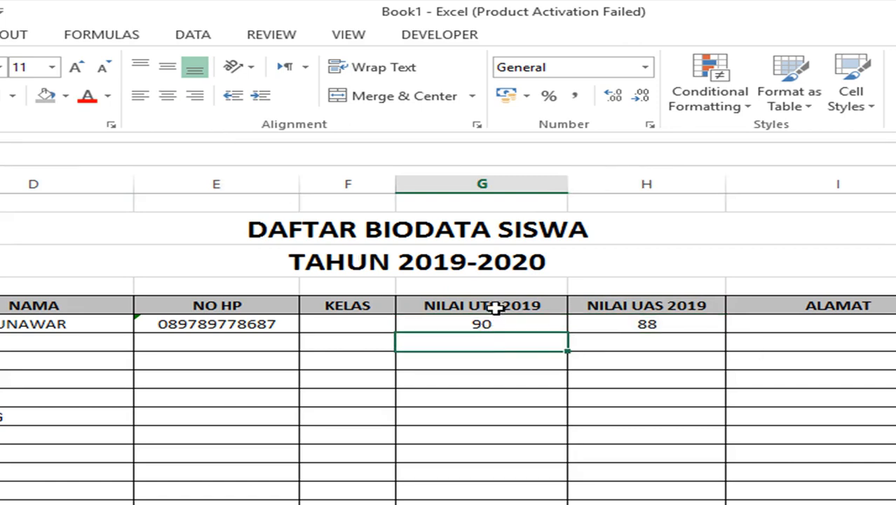
left_click_drag(496, 304, 611, 307)
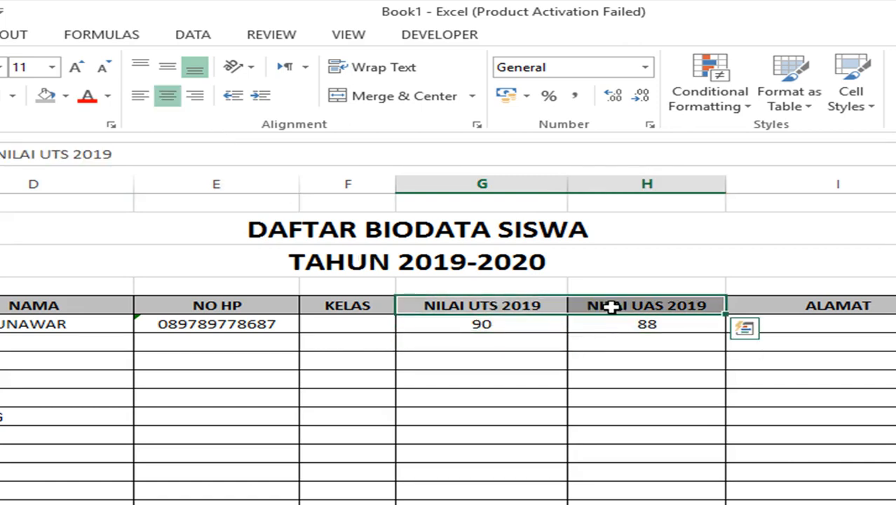
left_click(596, 362)
left_click_drag(457, 304, 636, 304)
- Rotate the NILAI UTS 2019 and NILAI UAS 2019 headings to read vertically
left_click(489, 305)
left_click_drag(488, 306, 596, 304)
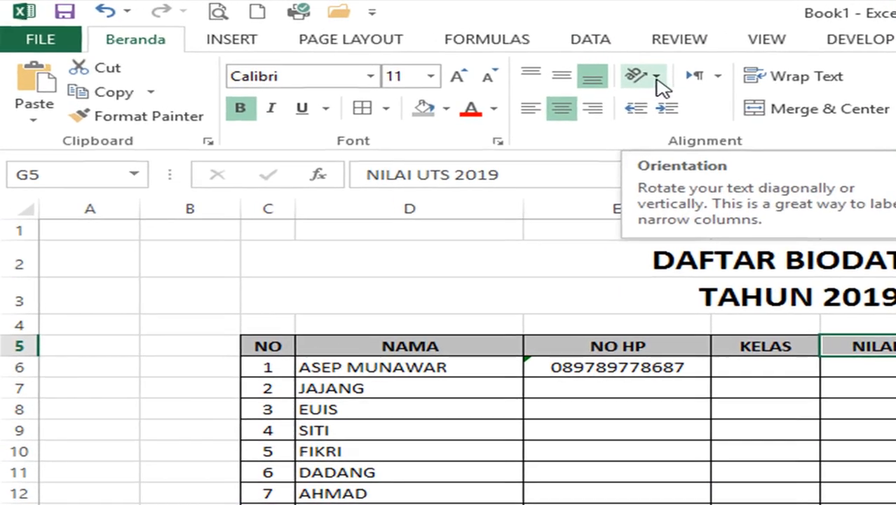
left_click(497, 65)
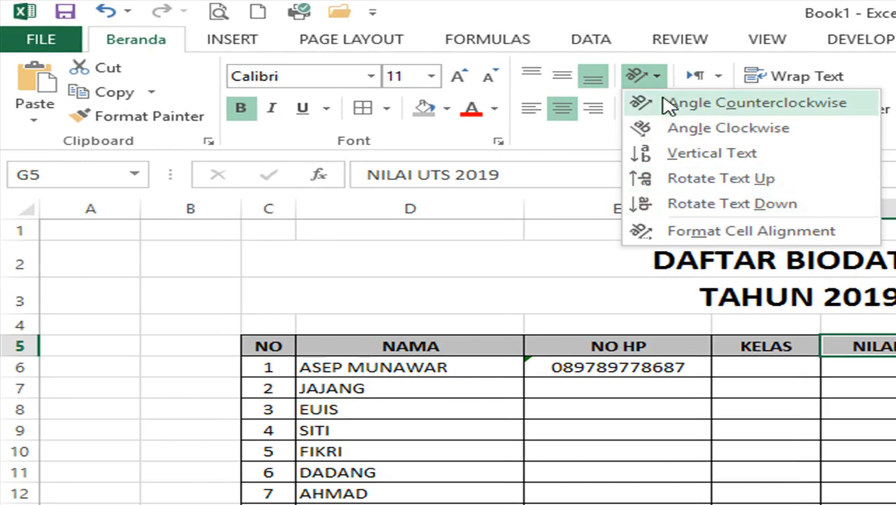
left_click(652, 204)
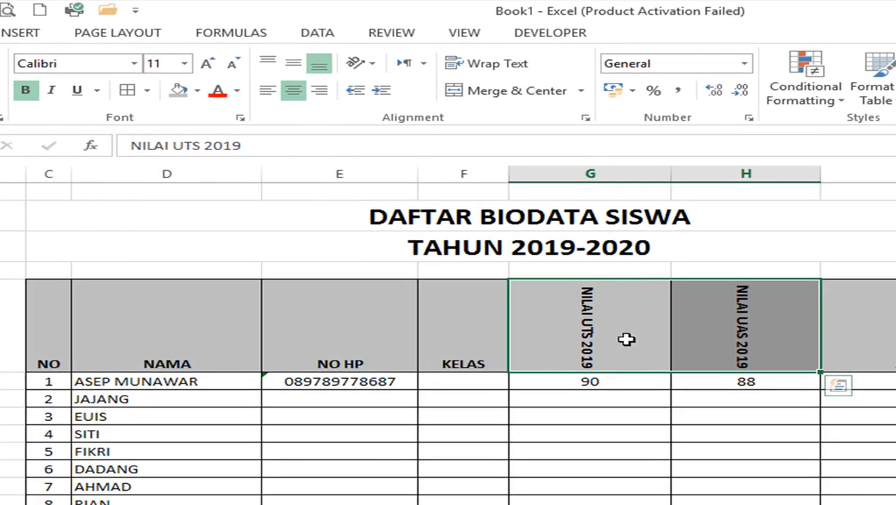
- Narrow columns G and H to fit their vertical headings
left_click(645, 338)
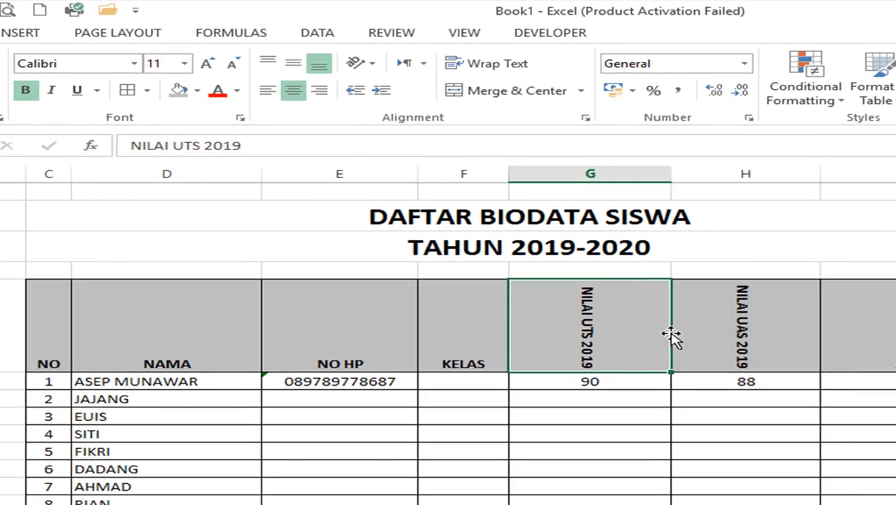
left_click(701, 332)
left_click(636, 325)
left_click(709, 334)
left_click(627, 331)
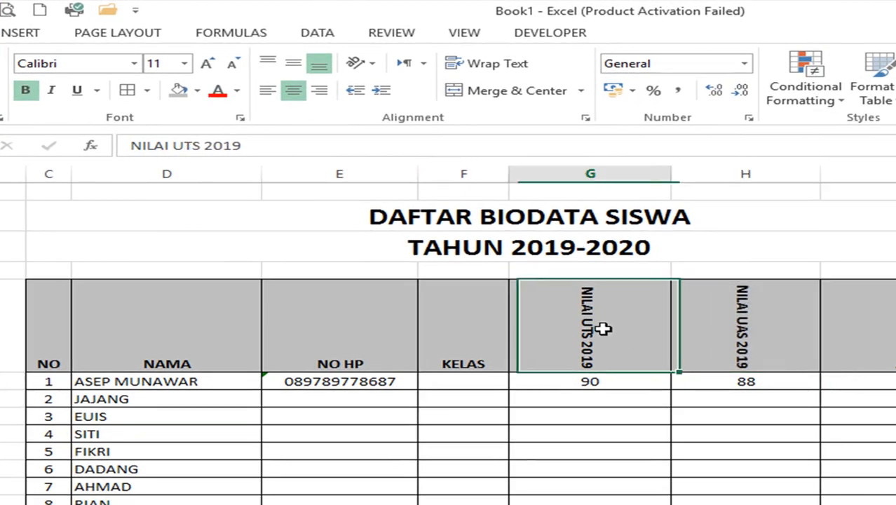
left_click(705, 332)
left_click(634, 326)
left_click_drag(663, 181, 563, 175)
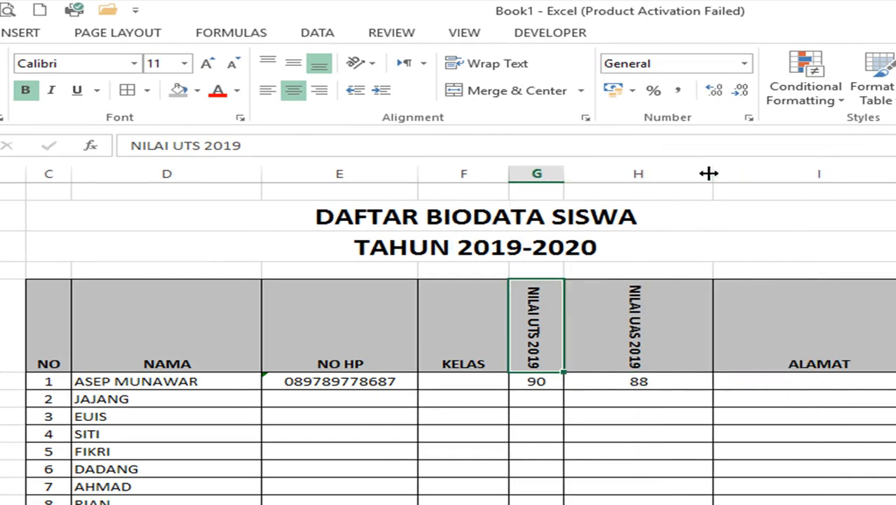
left_click_drag(709, 174, 614, 181)
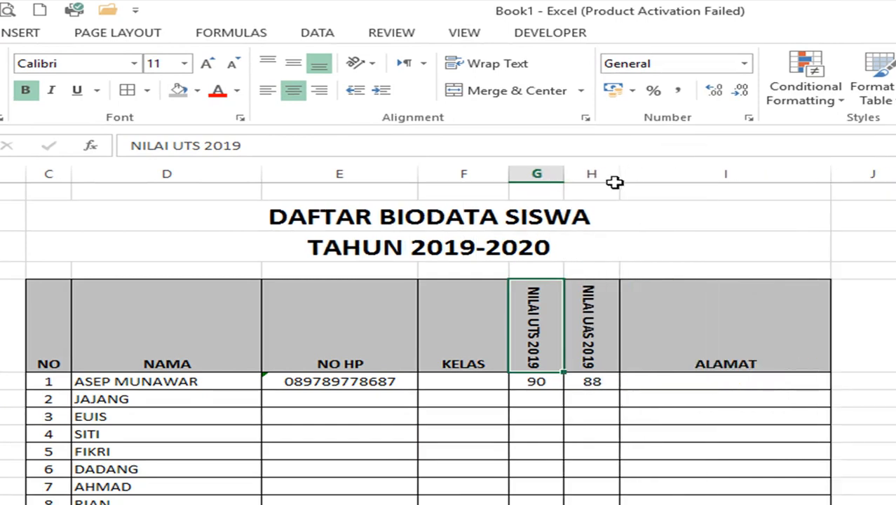
left_click(545, 381)
left_click_drag(546, 382, 583, 384)
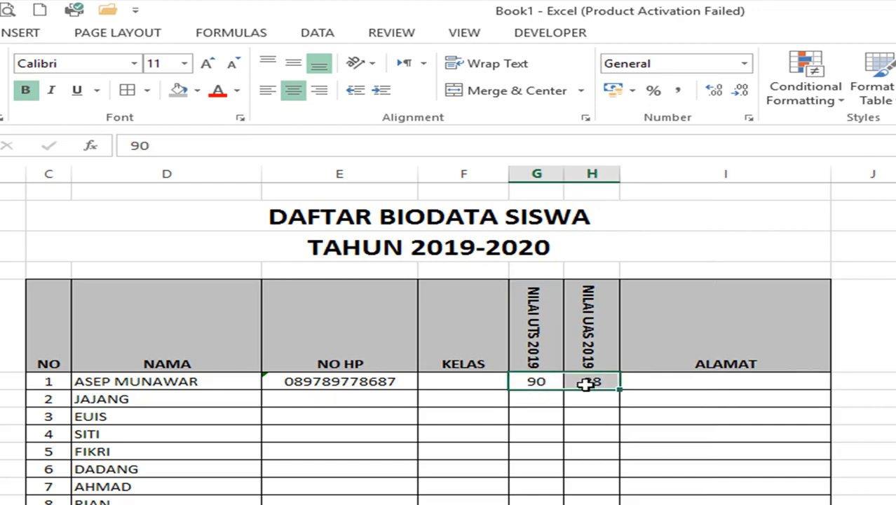
left_click(545, 338)
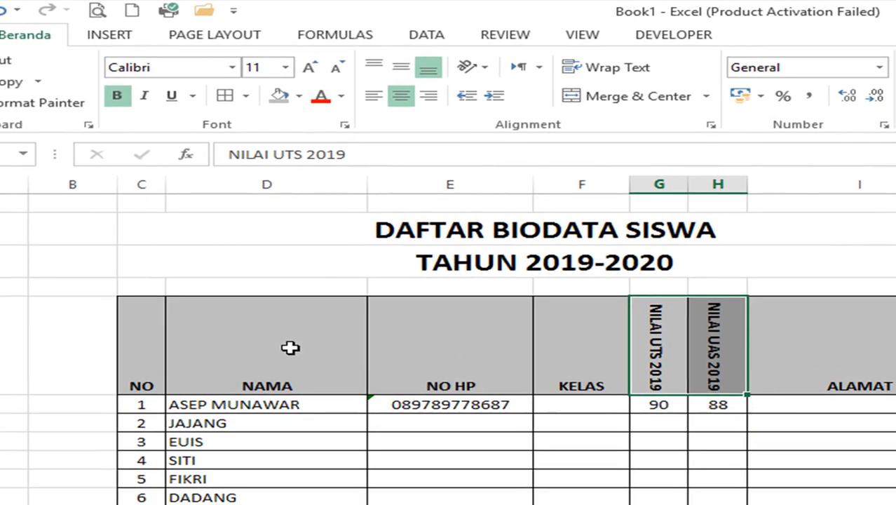
- Keep the header row labels from NO to ALAMAT horizontally centred and middle-align them vertically
left_click(168, 345)
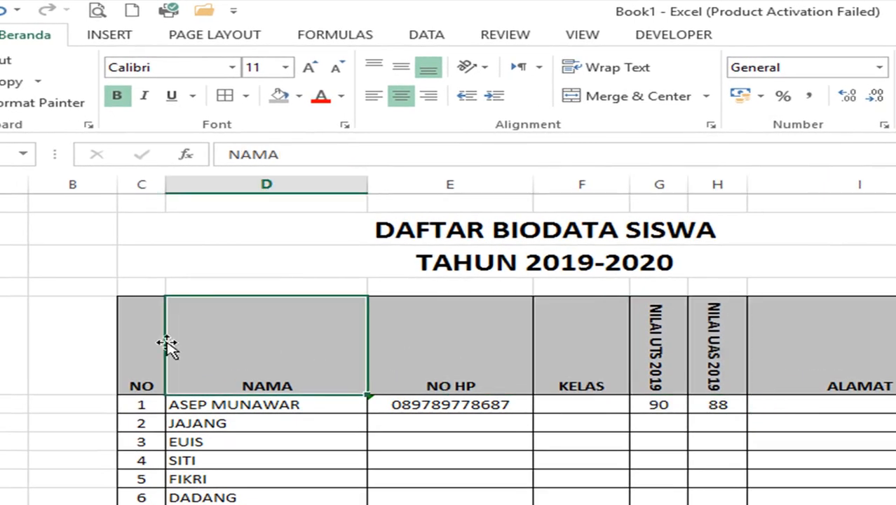
left_click(121, 334)
left_click(233, 350)
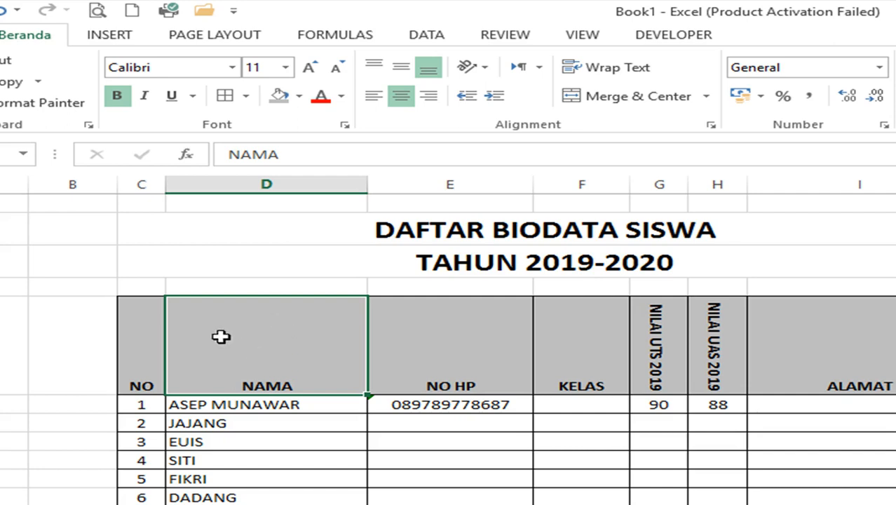
left_click_drag(136, 337, 846, 367)
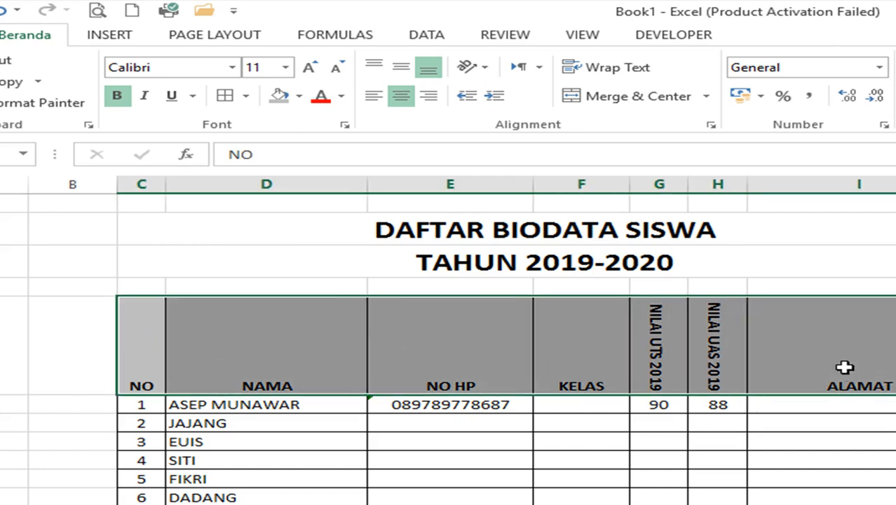
left_click(402, 97)
left_click(401, 97)
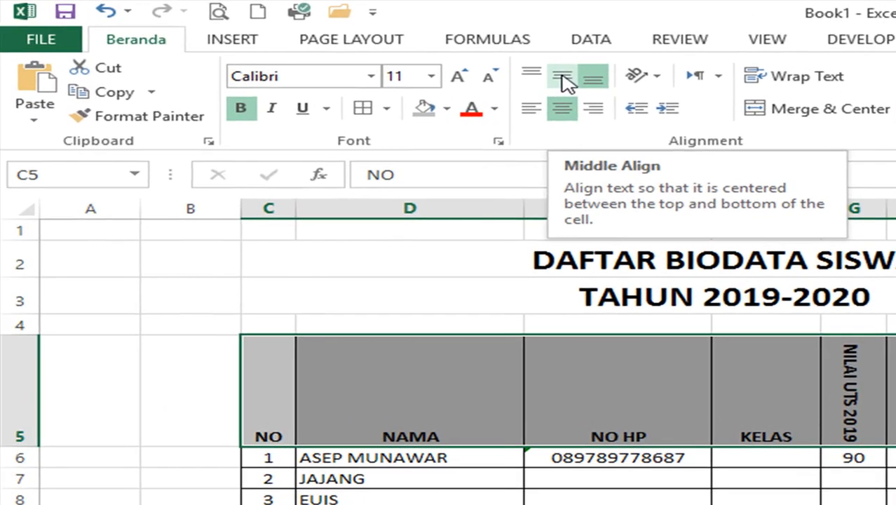
left_click(512, 76)
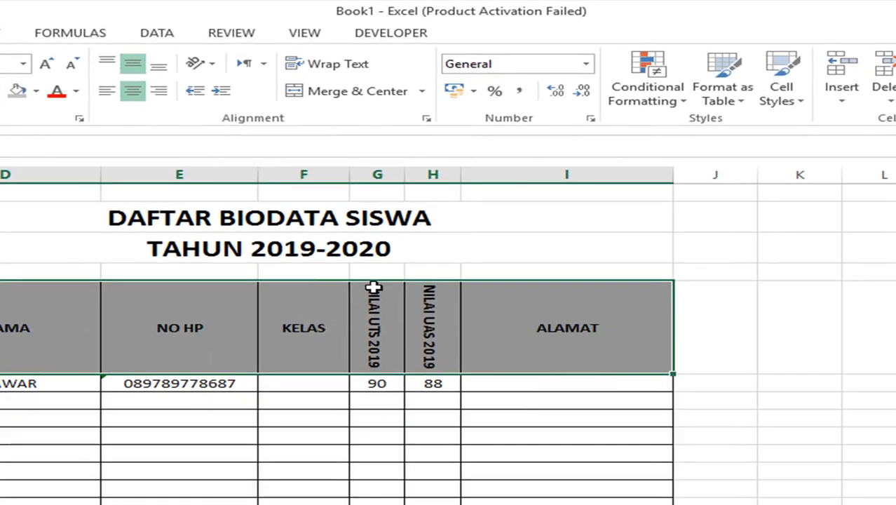
- Insert a column before ALAMAT, head it TOTAL, and narrow it to match the score columns
left_click(372, 287)
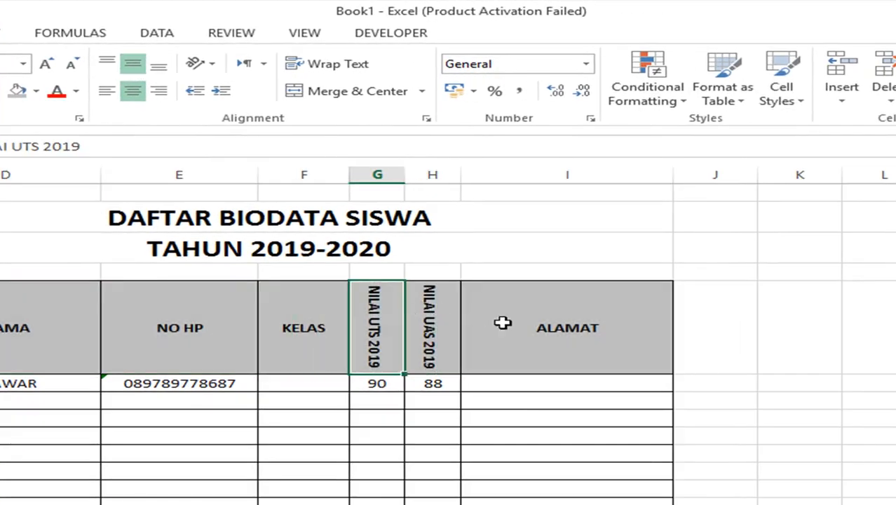
left_click(504, 321)
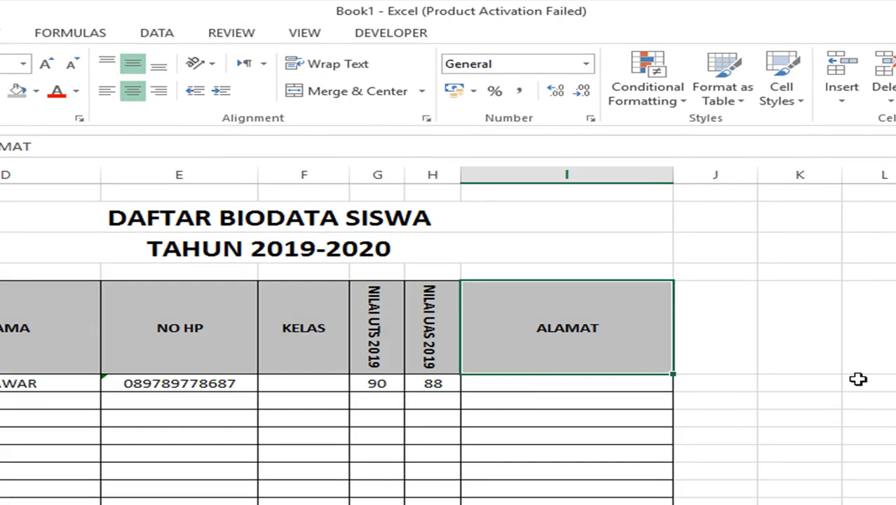
left_click(528, 168)
right_click(532, 172)
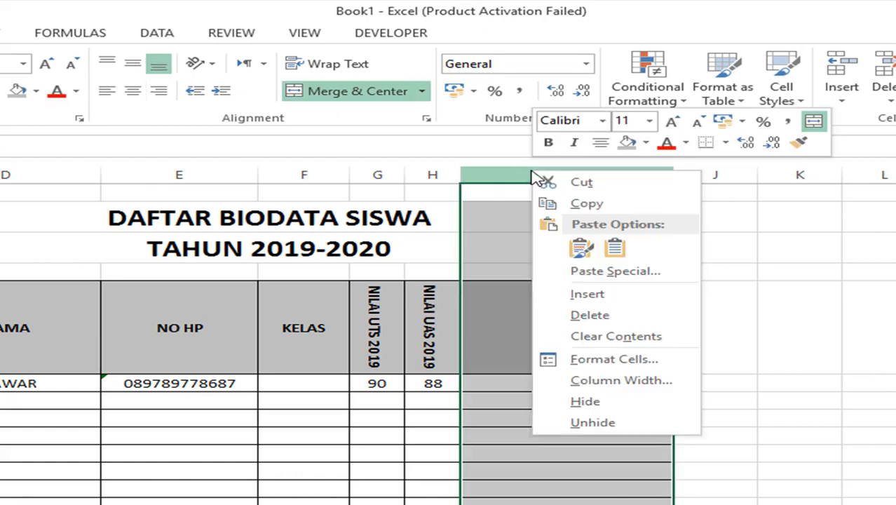
left_click(587, 295)
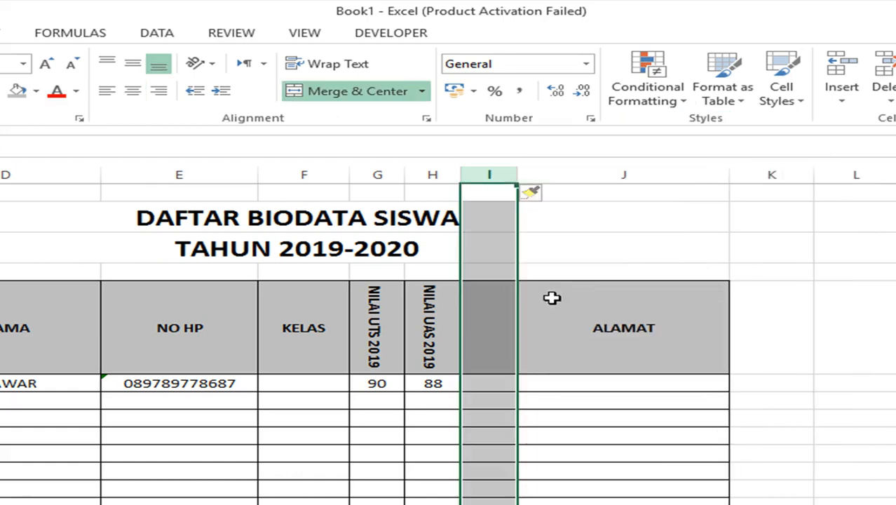
left_click(504, 294)
left_click_drag(515, 176, 644, 181)
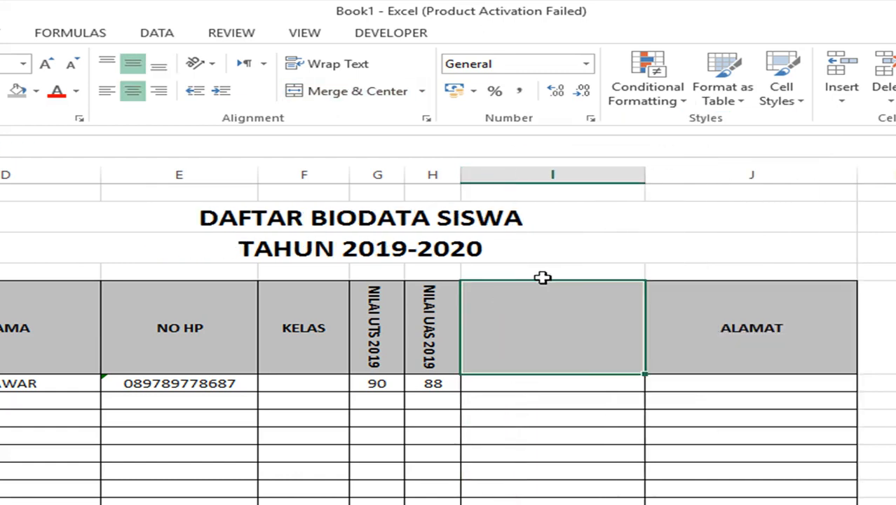
type("TOTAL")
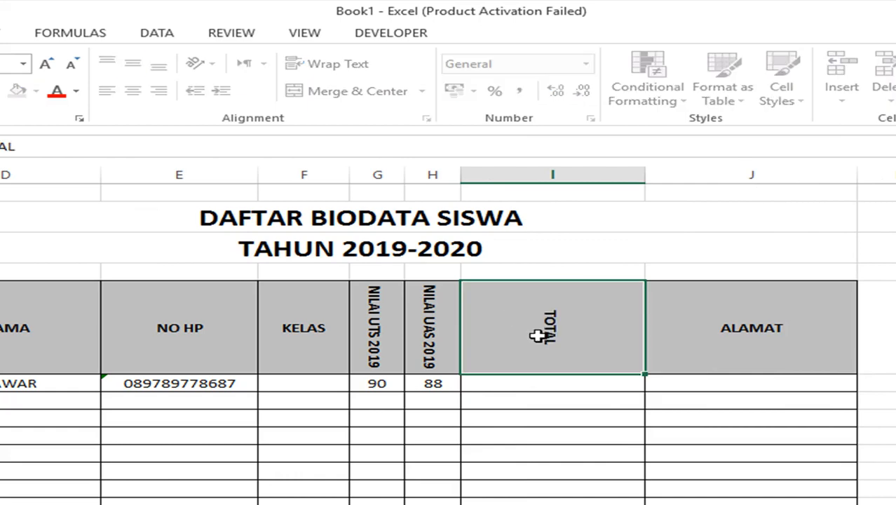
key("Return")
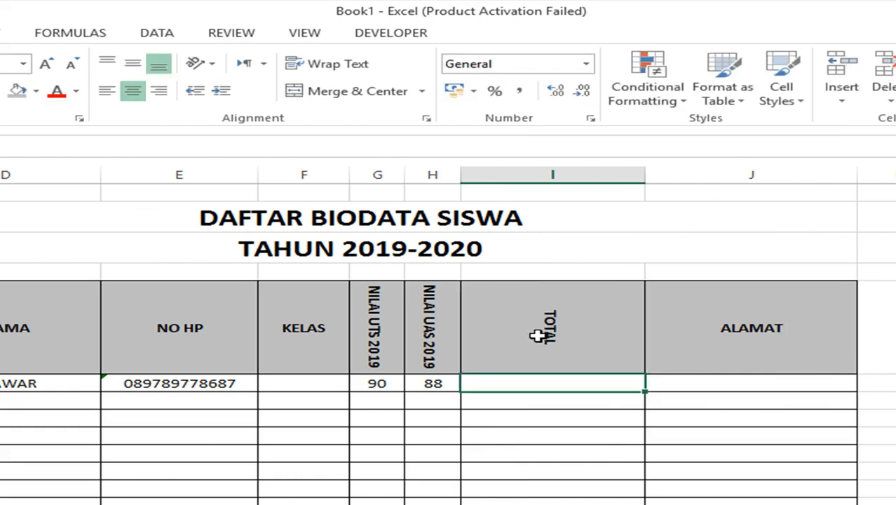
left_click_drag(644, 175, 530, 170)
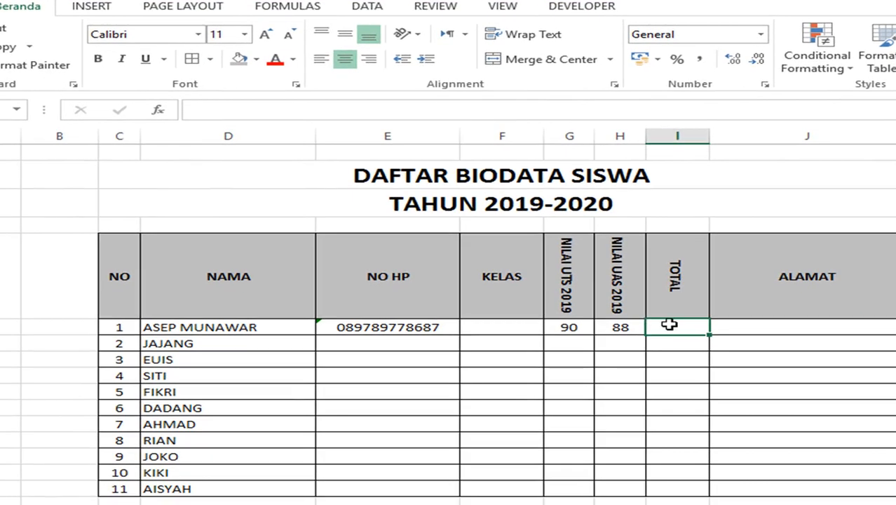
- Retype the first student's UAS score 88 and enter student 2's scores 87 and 67
left_click(569, 326)
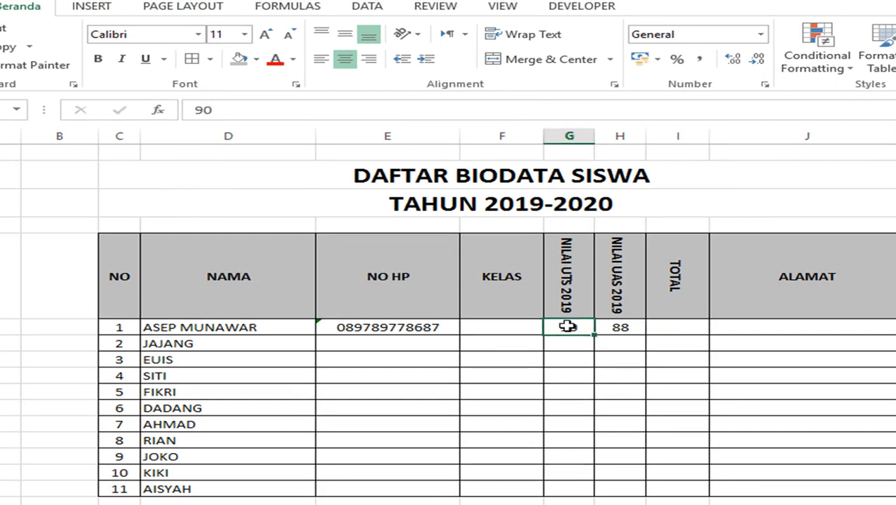
left_click(620, 328)
type("88")
left_click(677, 327)
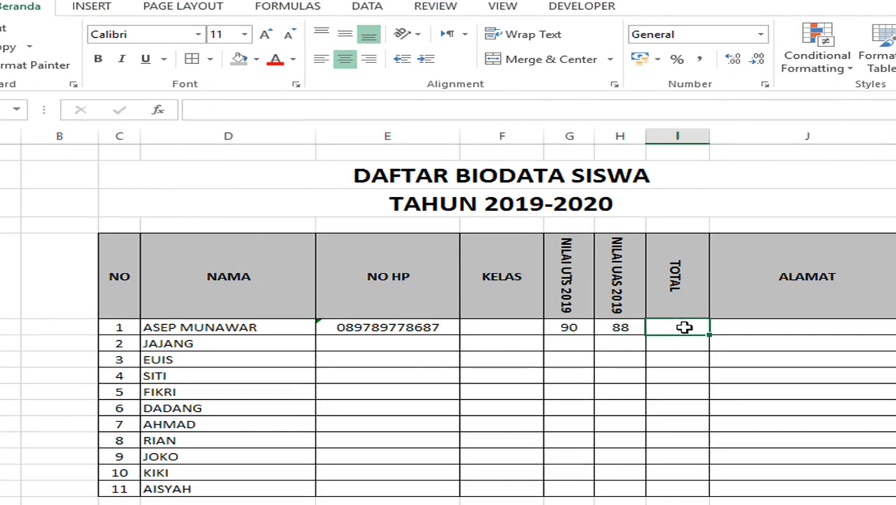
left_click(572, 342)
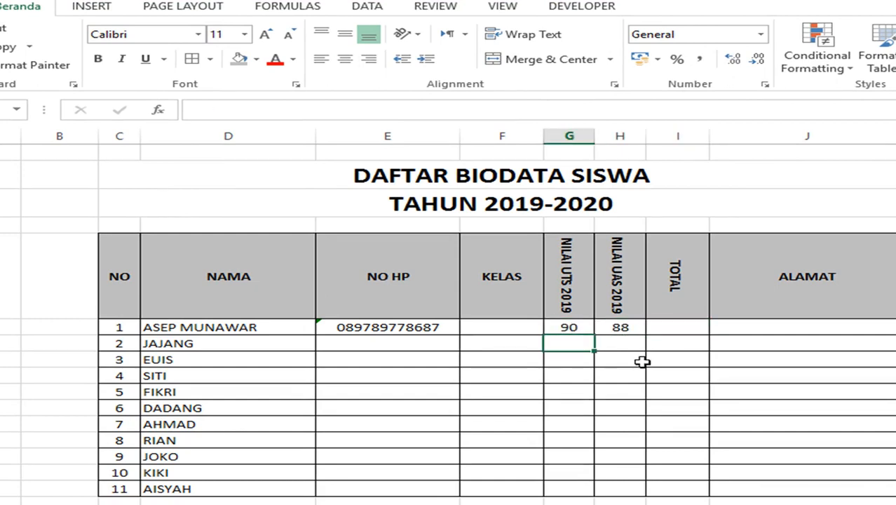
type("87")
key("Return")
key("Up")
key("Right")
type("67")
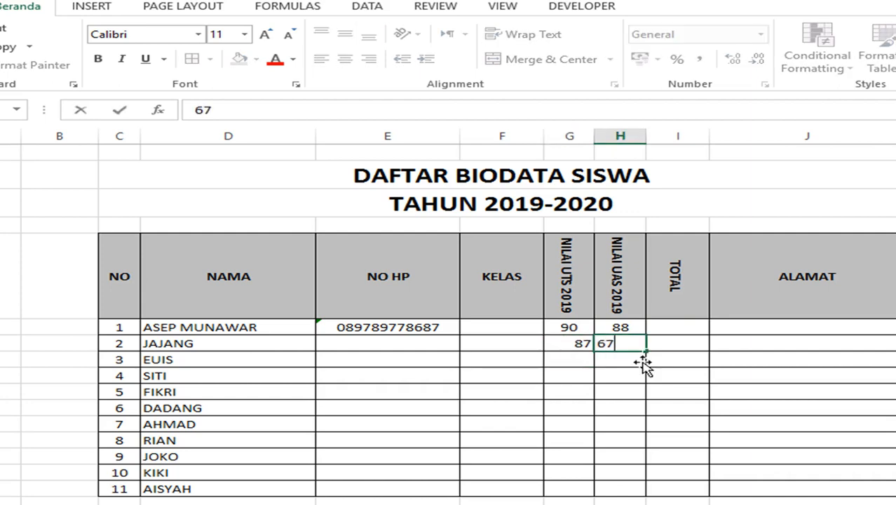
key("Return")
- Enter student 3's scores 77 and 88 and student 4's UTS score 89
type("88")
key("Left")
type("77")
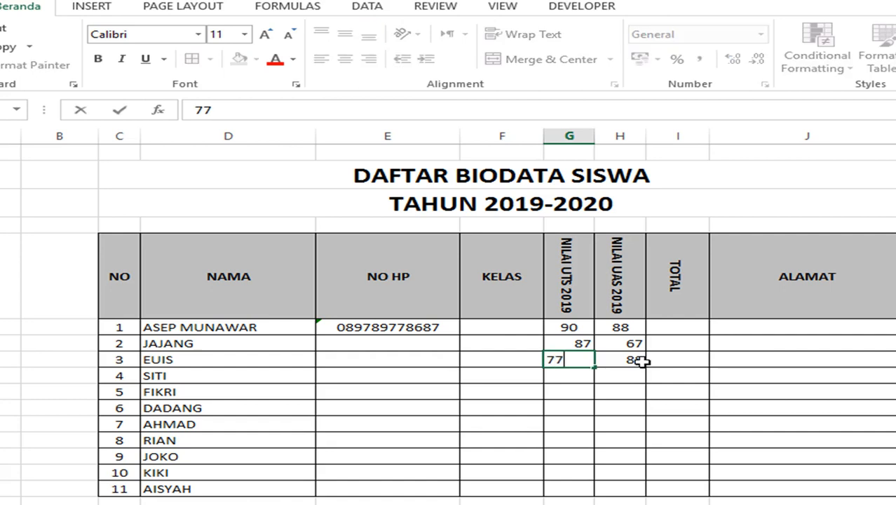
key("Return")
type("89")
key("Return")
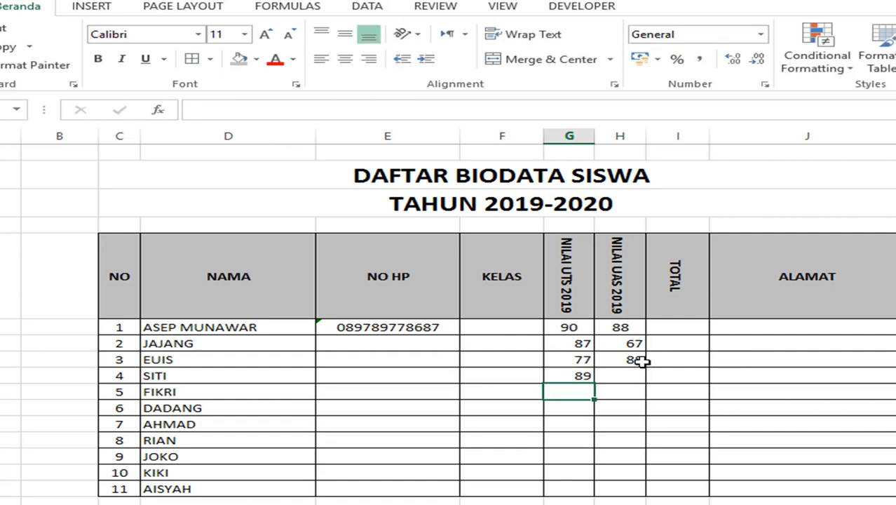
type("00")
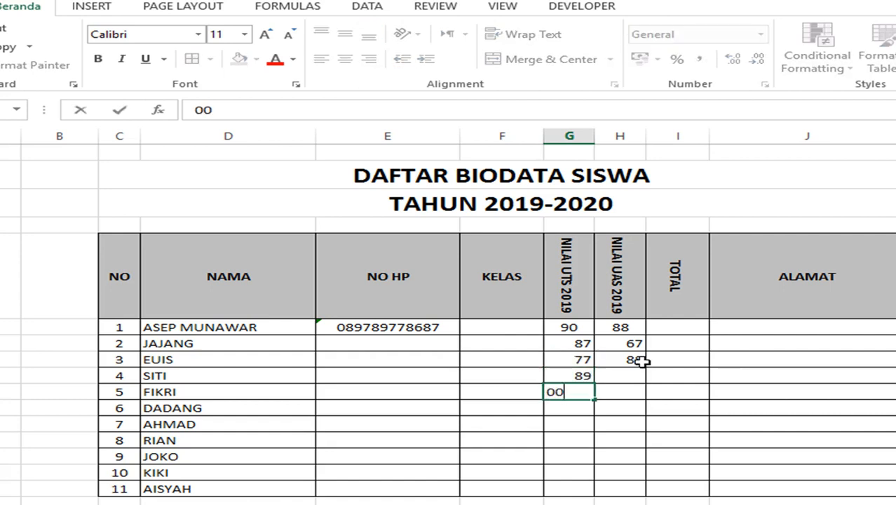
key("BackSpace")
key("BackSpace")
key("Up")
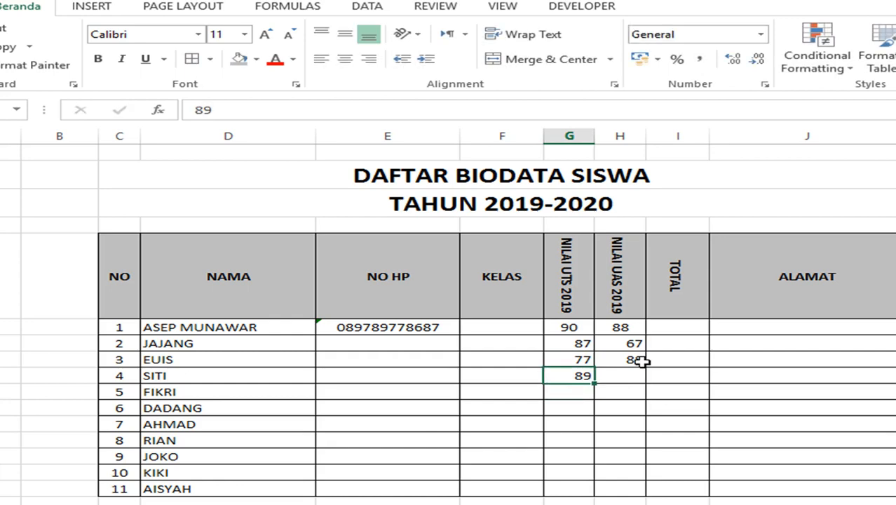
key("Down")
- Enter student 4's UAS score 100 and student 5's scores 98 and 87
type("98")
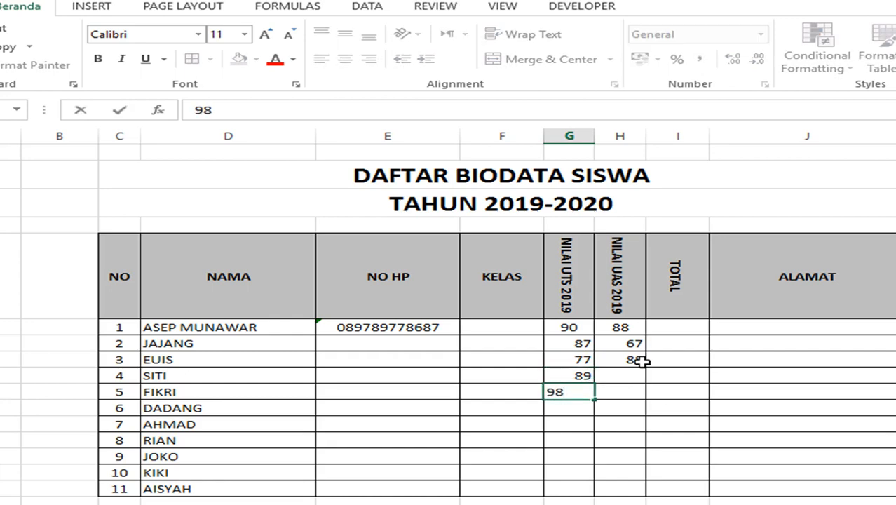
key("Right")
key("Up")
type("100")
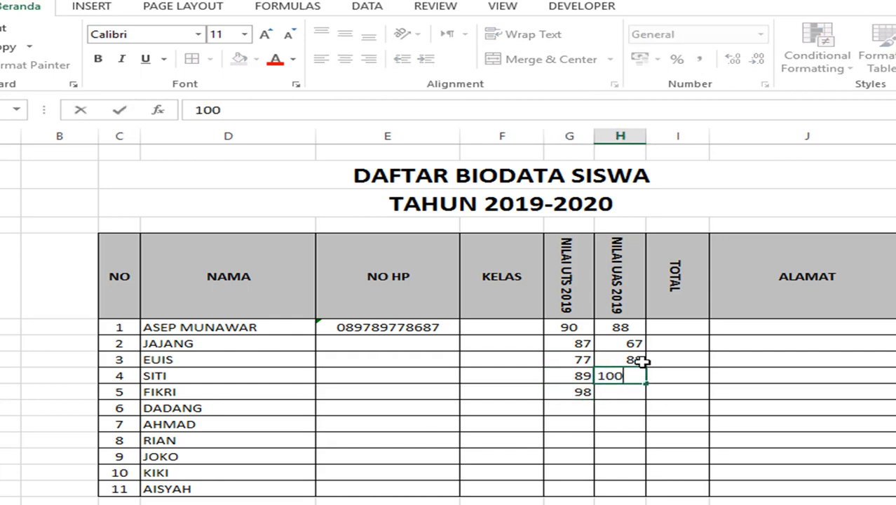
key("Return")
type("87")
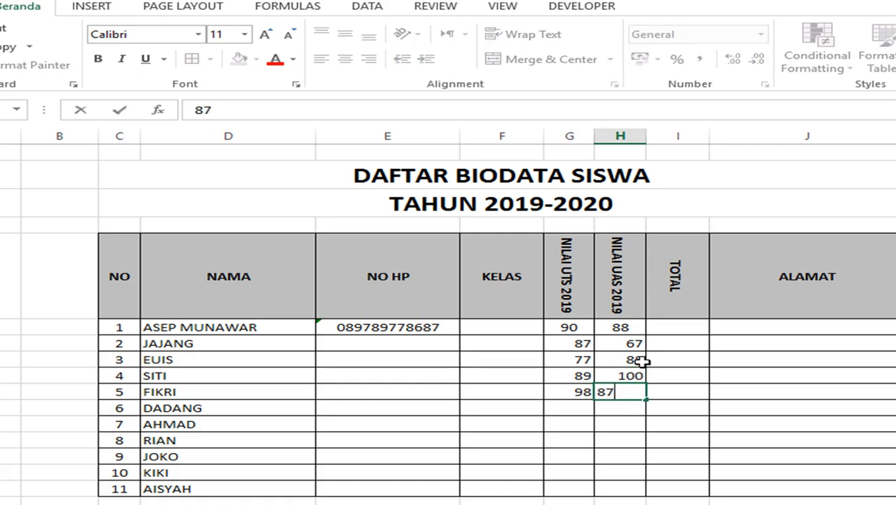
key("Return")
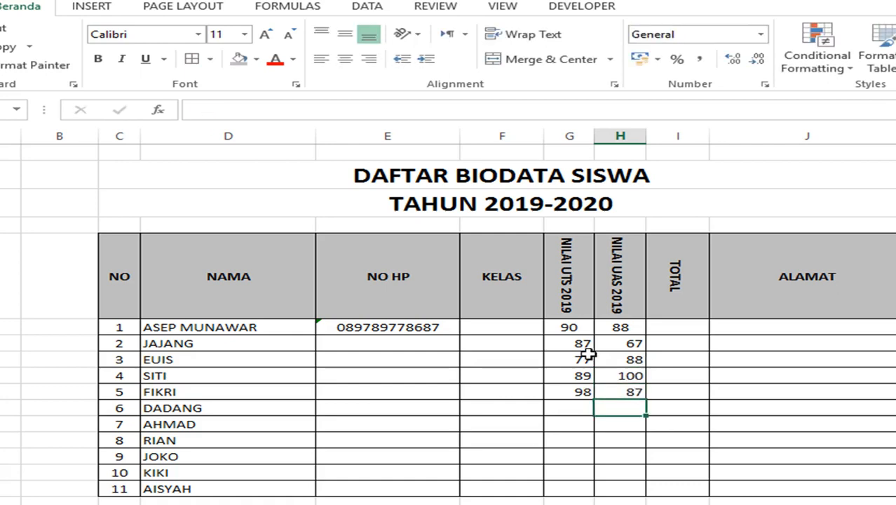
left_click_drag(567, 326, 625, 401)
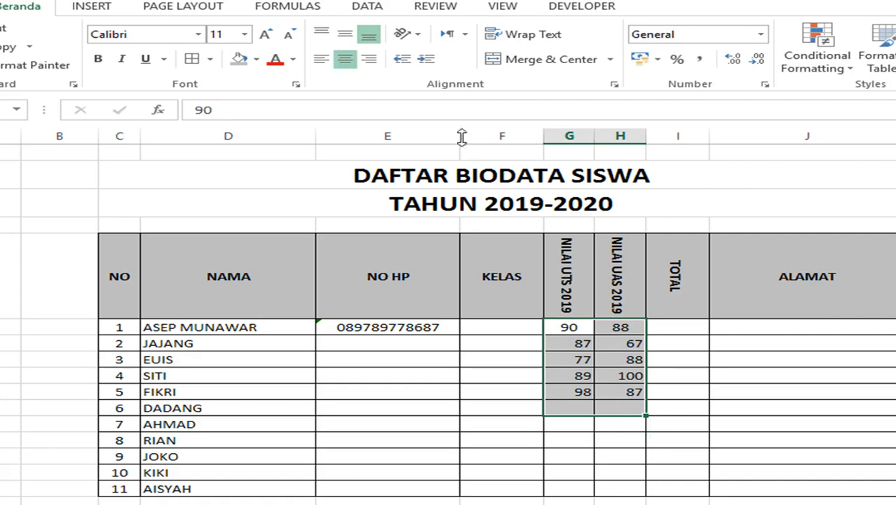
left_click(344, 59)
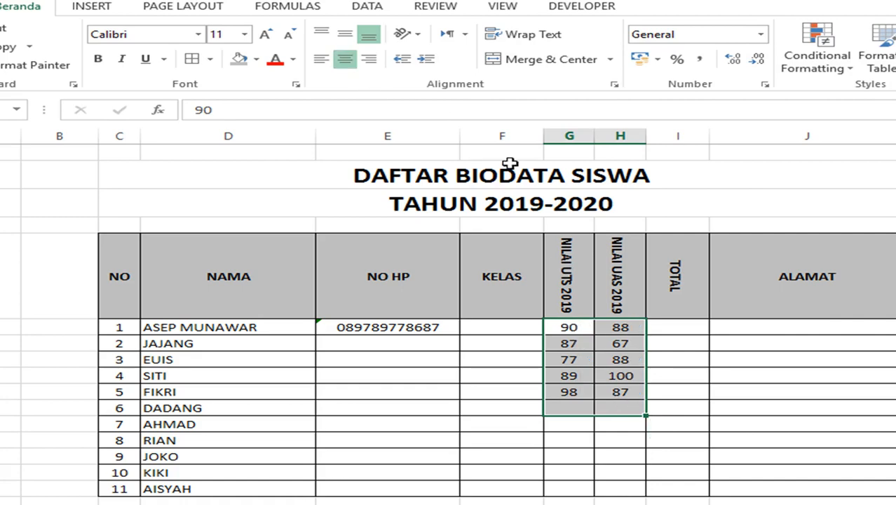
left_click(690, 329)
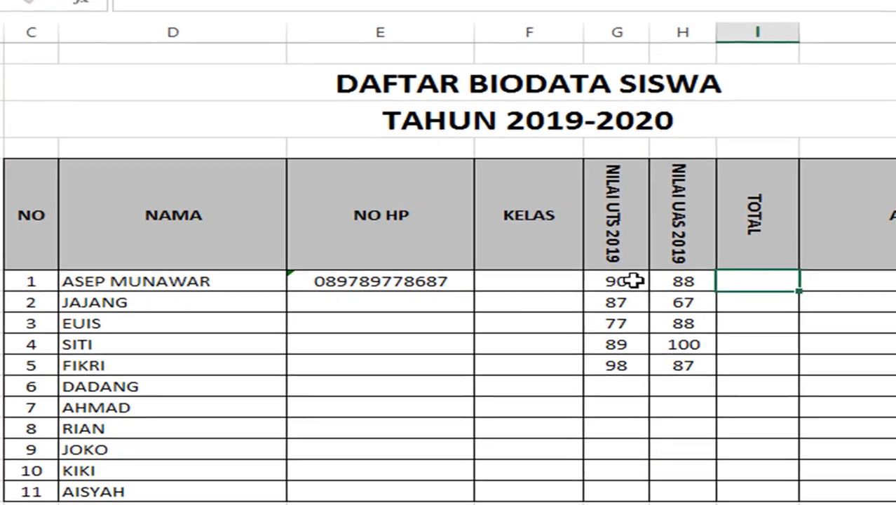
left_click(577, 327)
left_click(673, 282)
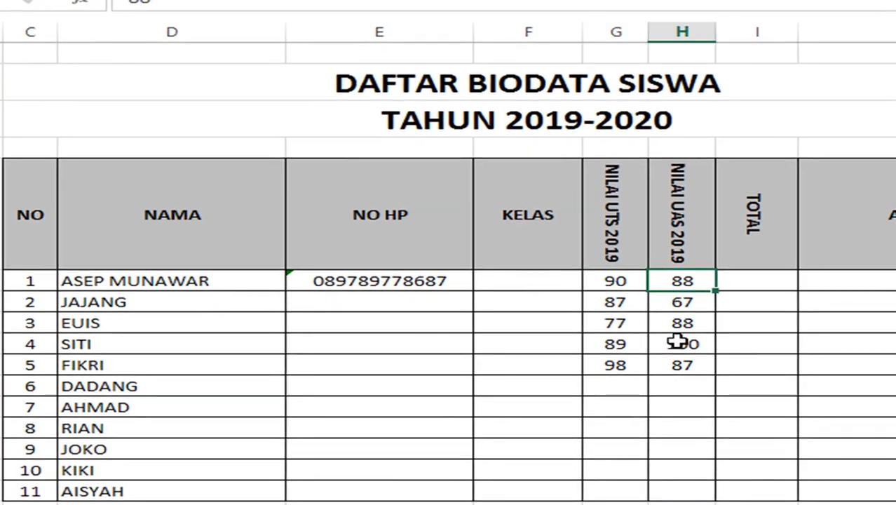
scroll(631, 466, "down", 1)
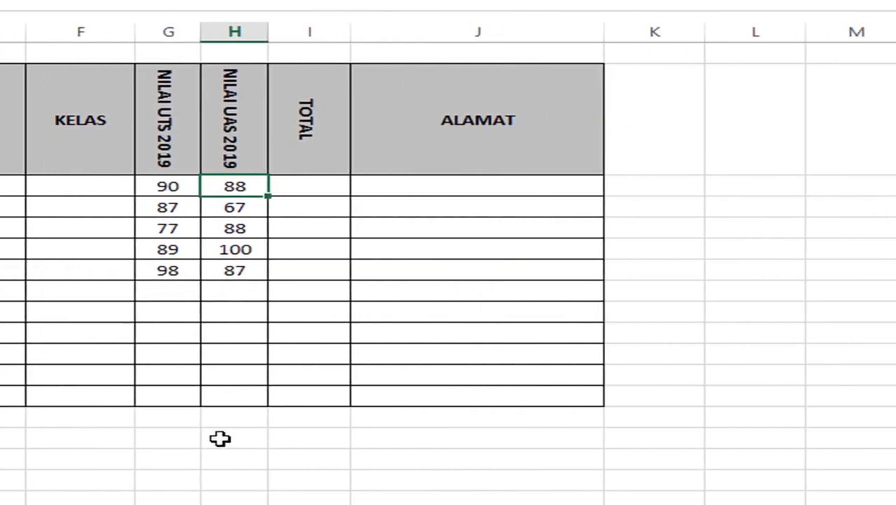
left_click(726, 208)
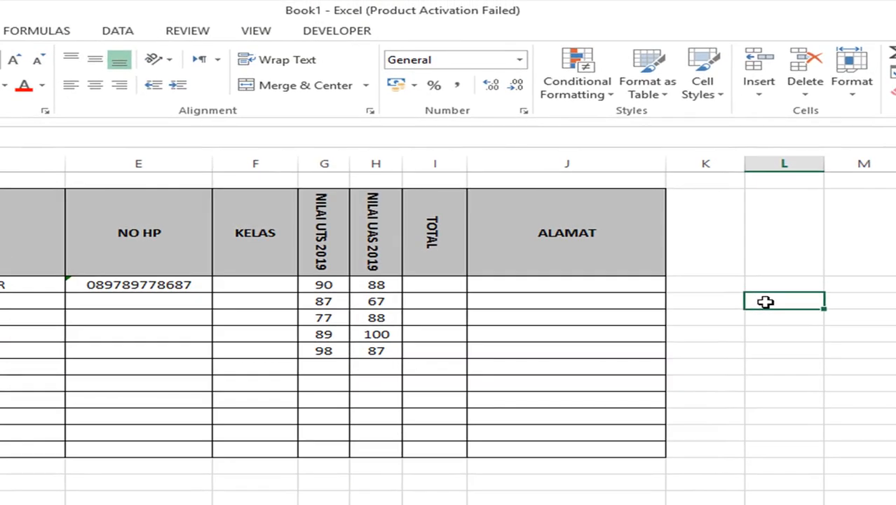
- Type the text 10+5= in L2, then formulas =10+5, =10-5 and =10/5 below it
type("10")
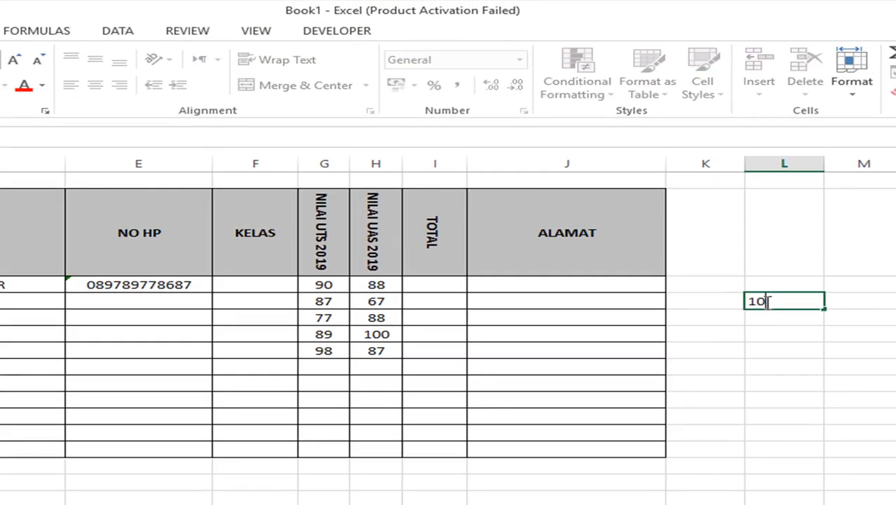
type("+5=")
key("Return")
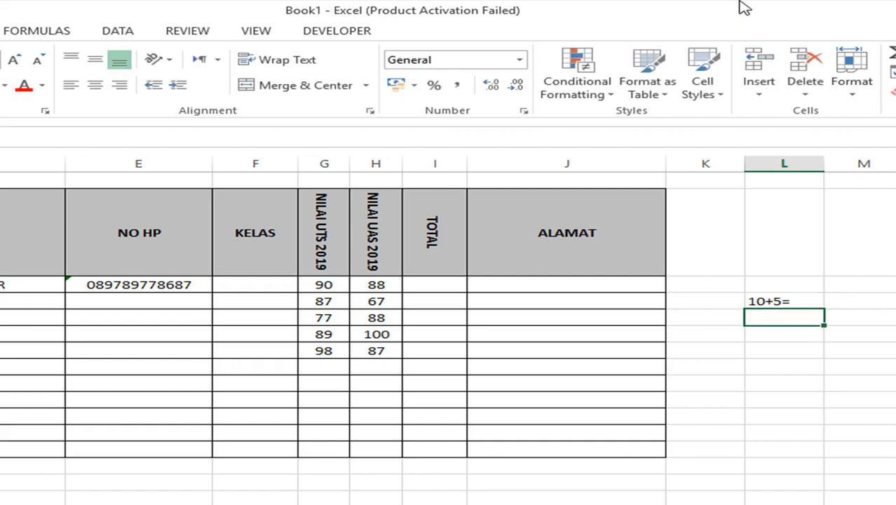
type("=")
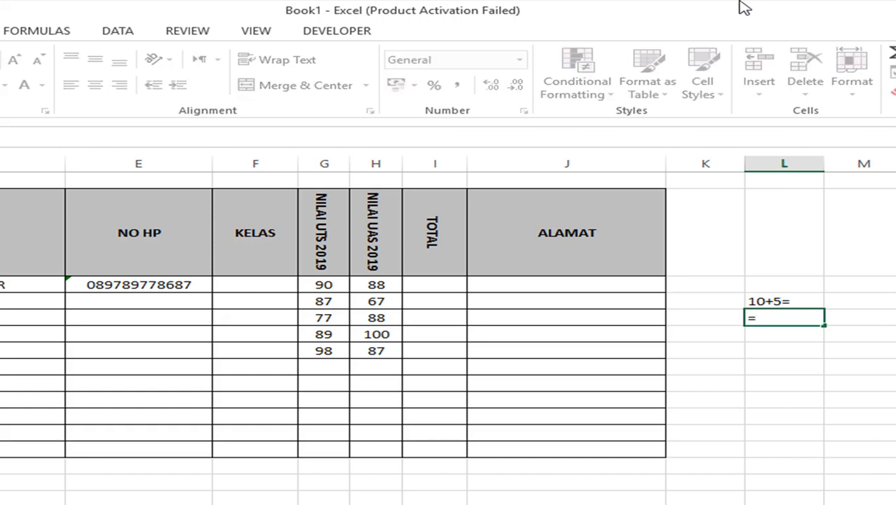
type("10+5")
key("Return")
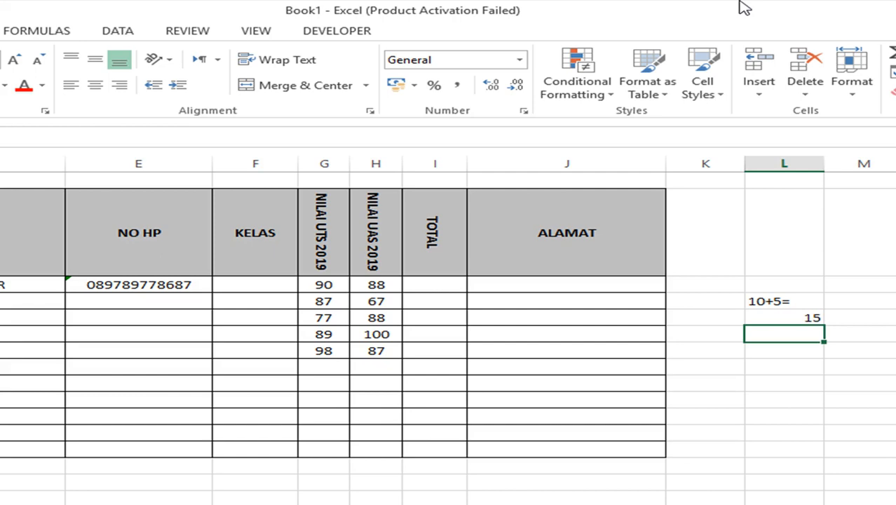
type("=10")
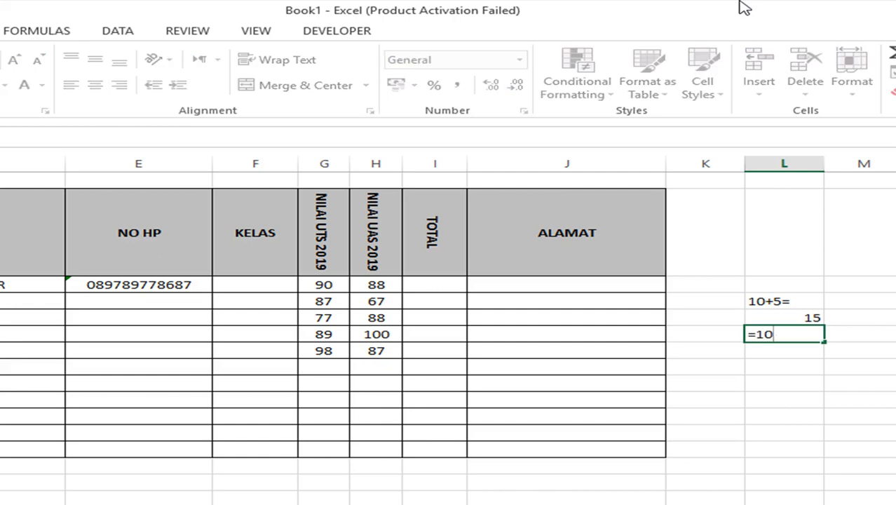
type("-5")
key("Return")
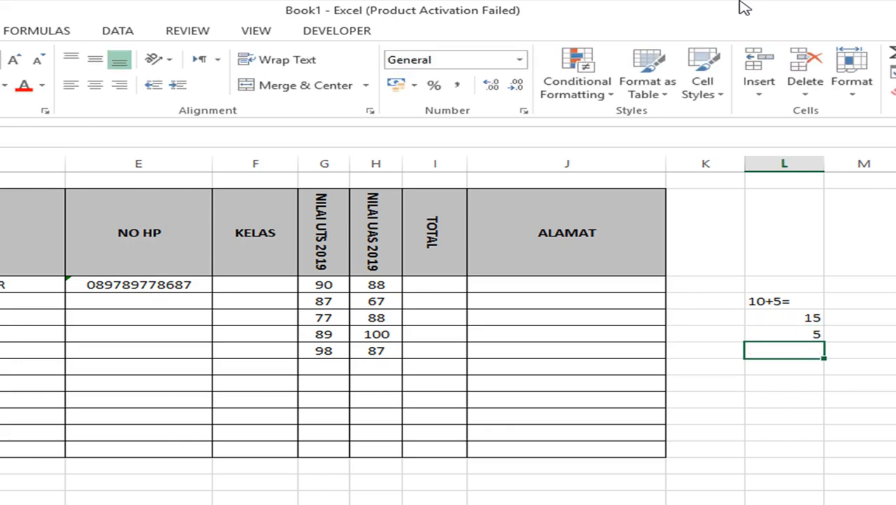
type("=10/")
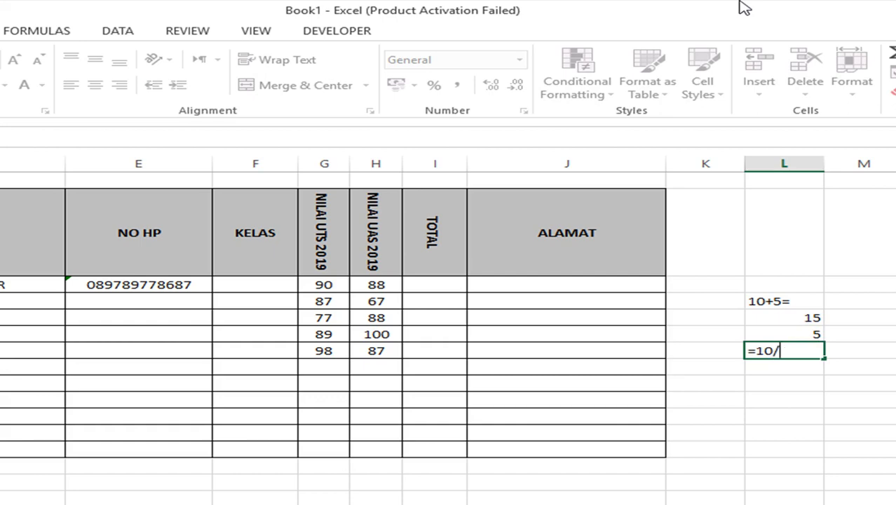
type("5")
key("Return")
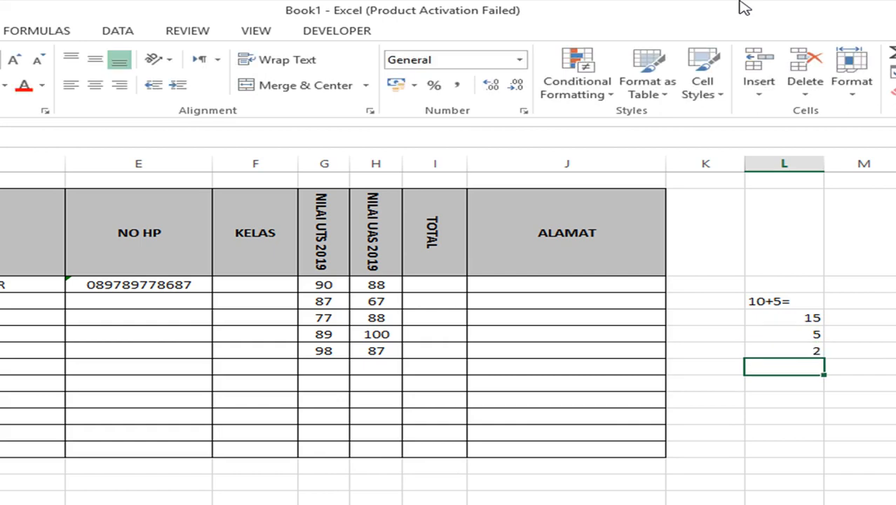
- Add the formulas =10*5 and =10^2, showing 50 and 100
type("=10*")
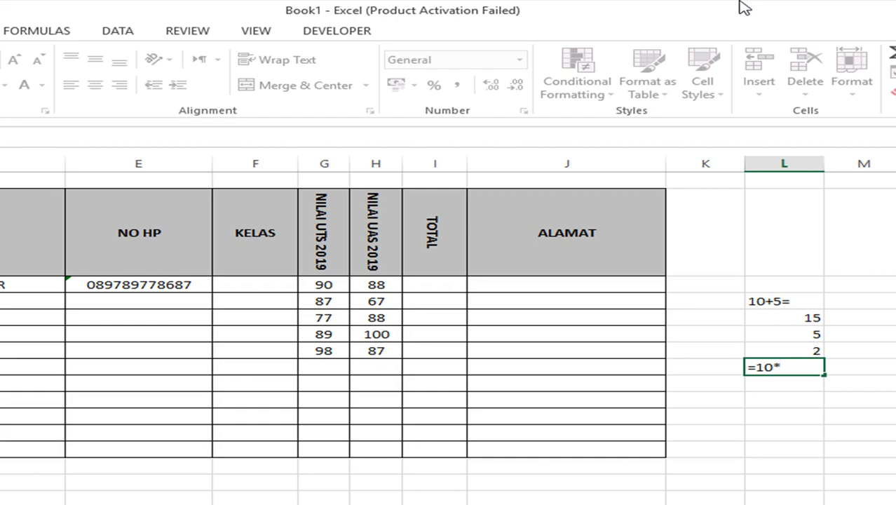
type("5")
key("Return")
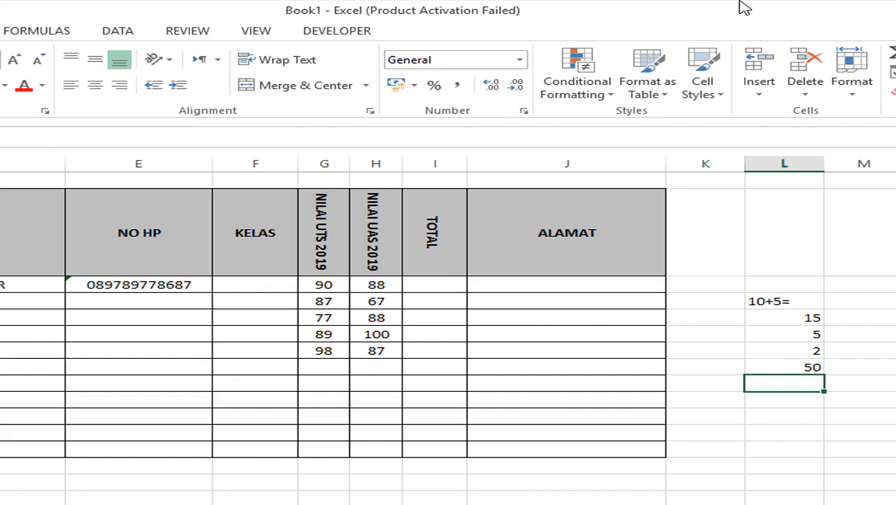
type("=10")
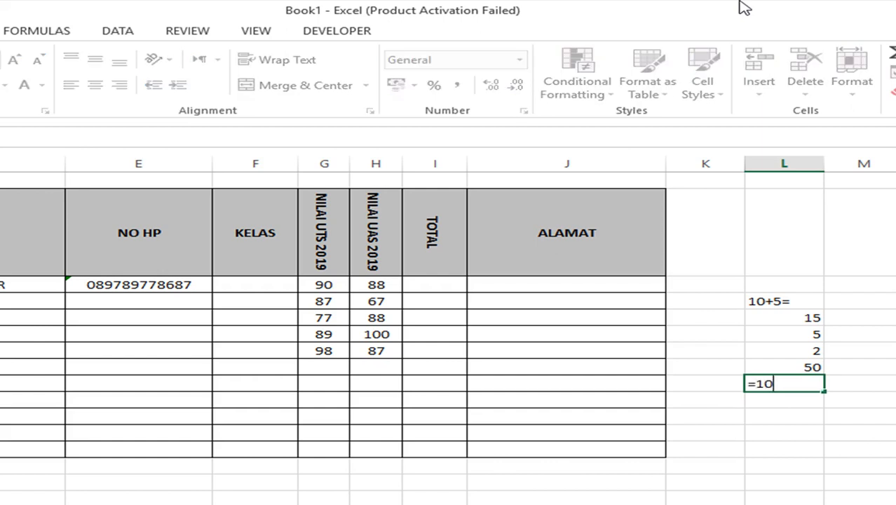
type("^")
type("2")
key("BackSpace")
type("3")
key("BackSpace")
type("2")
key("Return")
- Enter =SQRT(36) below the power result, giving 6
key("Up")
key("Down")
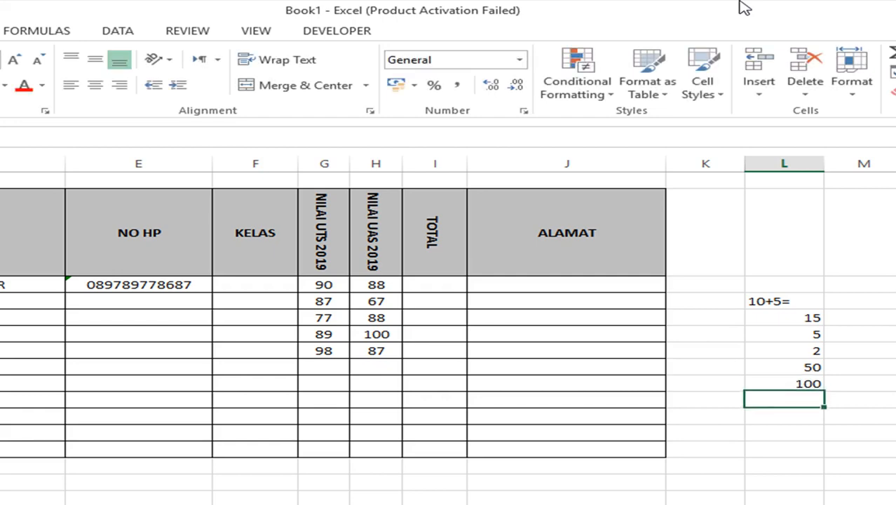
key("Up")
key("Down")
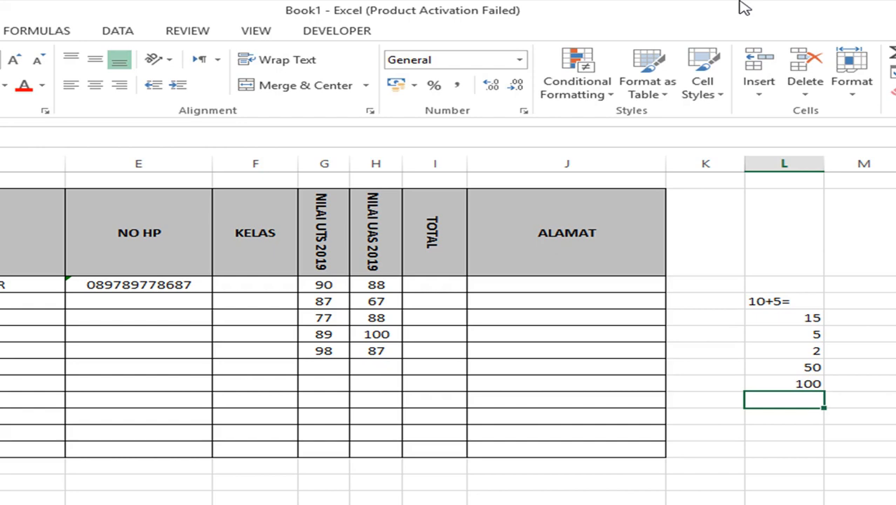
type("=S")
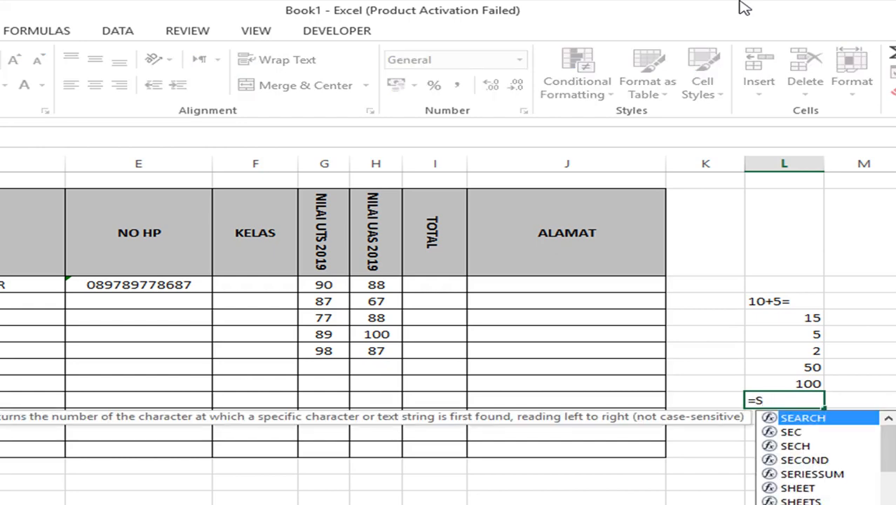
type("QRT")
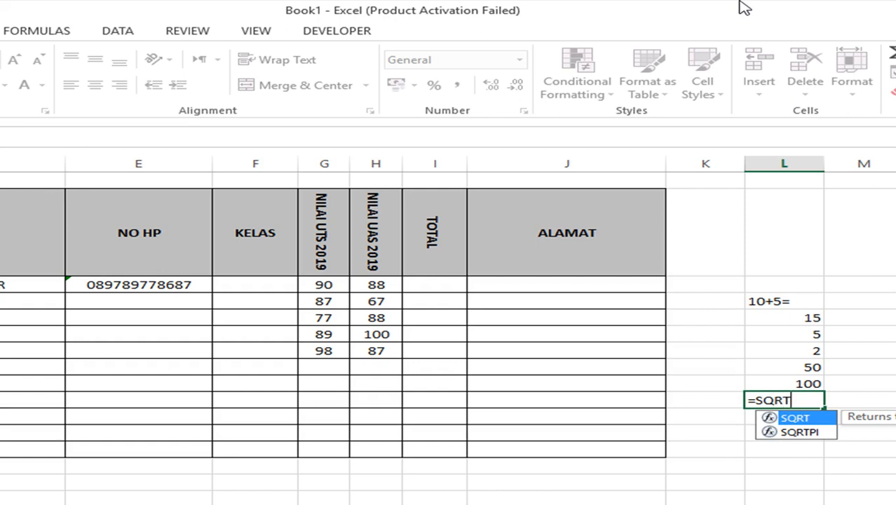
type("(")
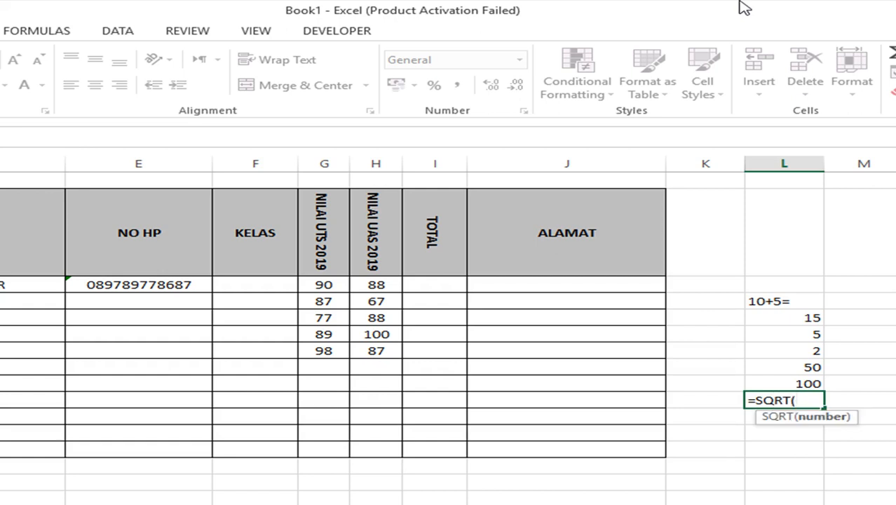
type("36)")
key("Return")
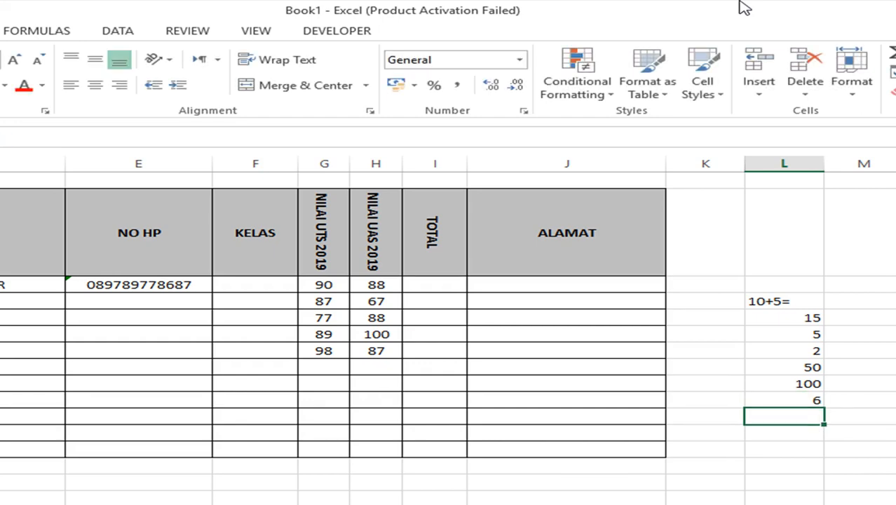
key("Up")
key("Up")
key("Up")
key("Up")
key("Up")
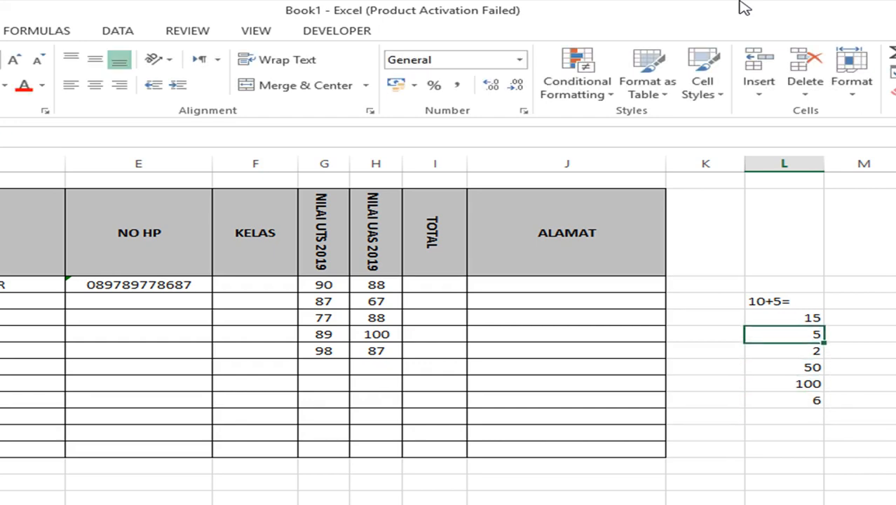
key("Down")
key("Down")
key("Down")
key("Down")
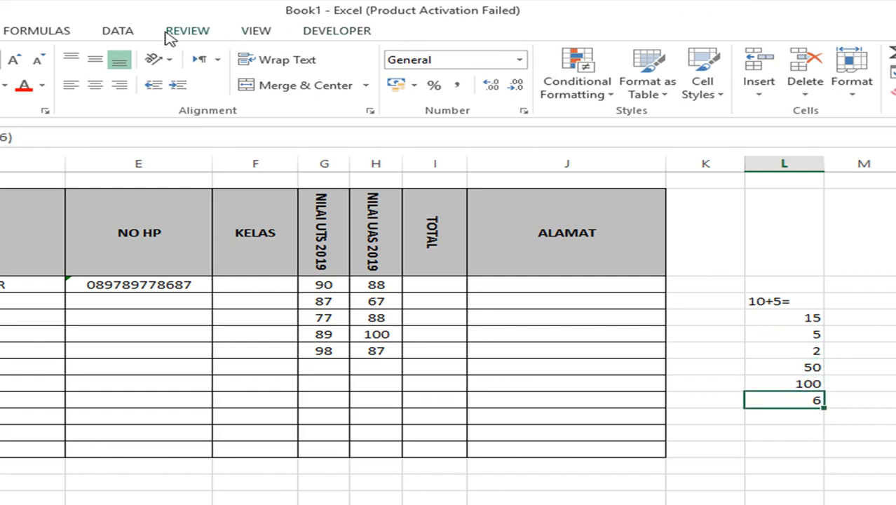
- Add the heading MATEMATIKA in column M beside the 10+5 formula
left_click(74, 31)
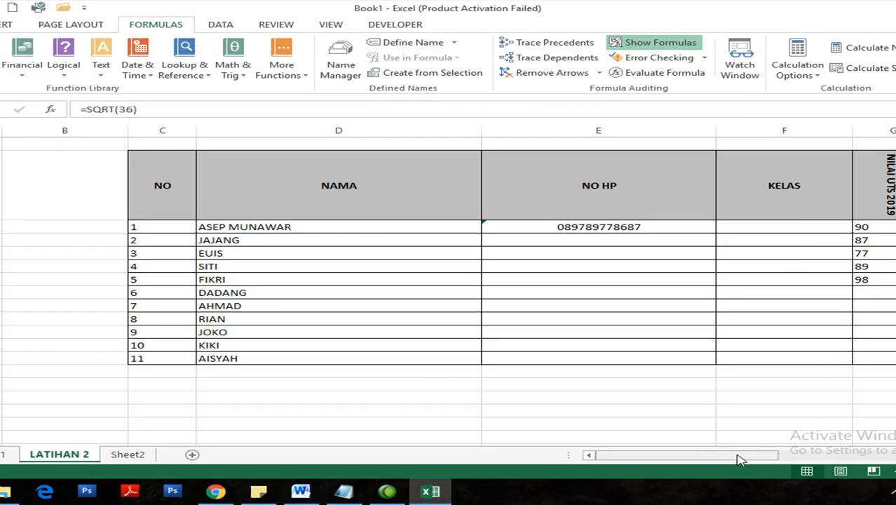
left_click_drag(738, 458, 889, 466)
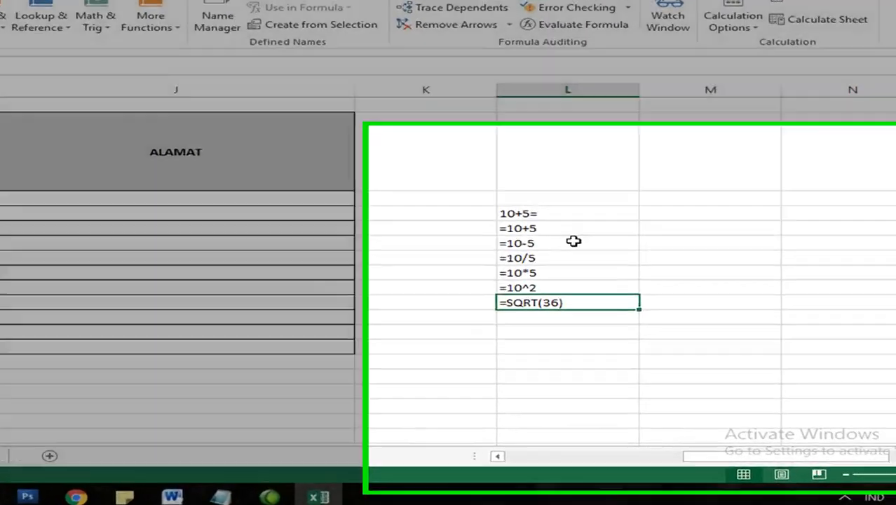
left_click(658, 240)
left_click_drag(292, 134, 327, 245)
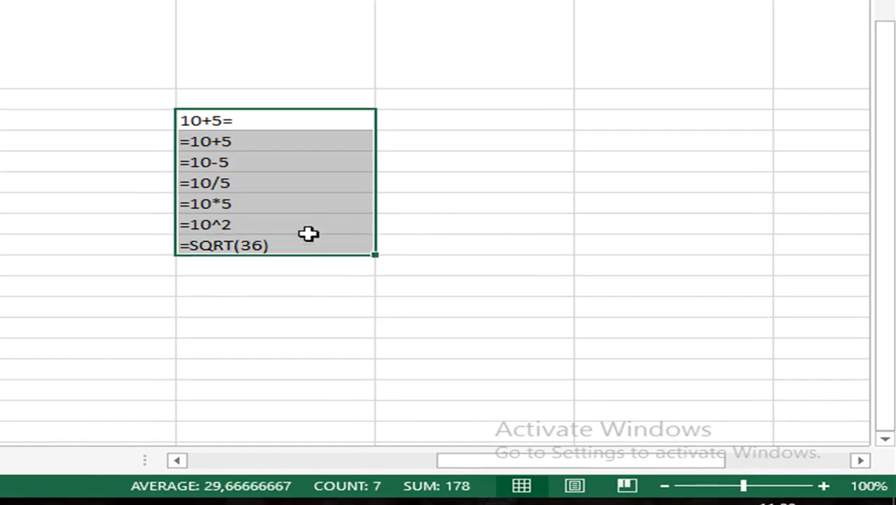
left_click(442, 135)
type("MATEMAT")
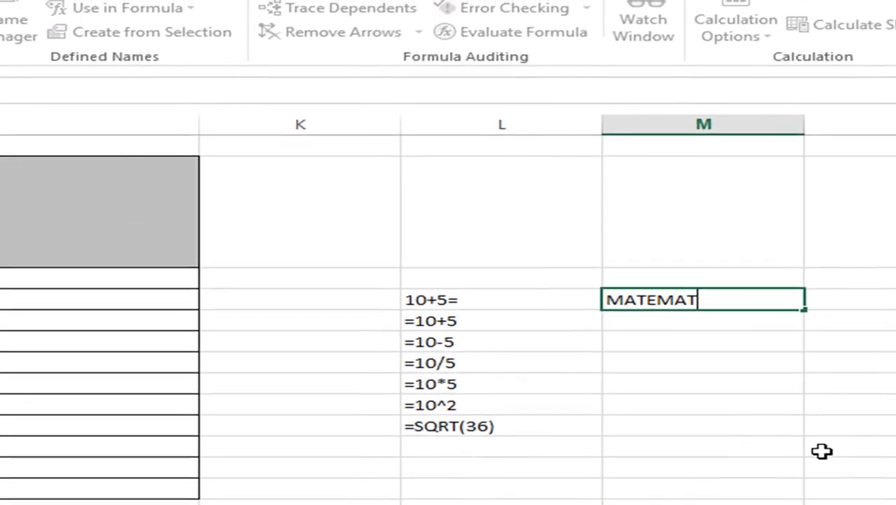
type("IKA")
key("Return")
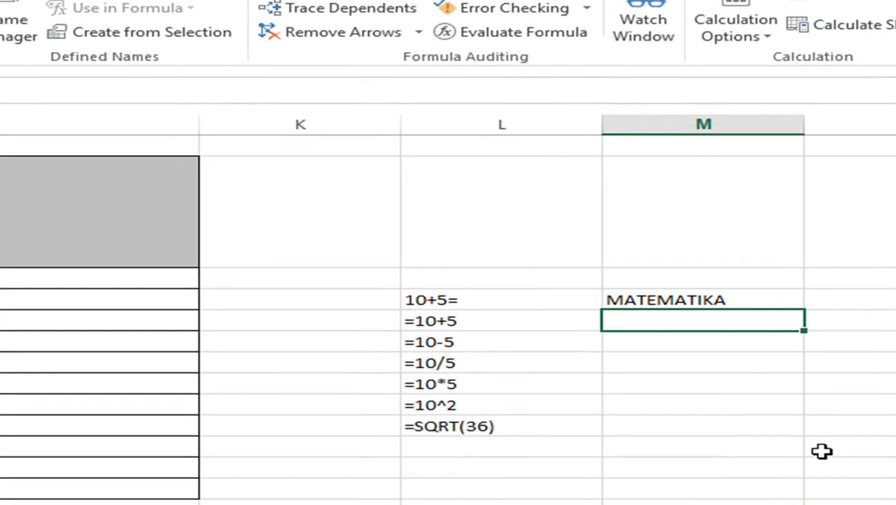
- Label the first formulas TAMBAH and KURANG
key("Left")
key("Down")
key("Down")
key("Down")
key("Down")
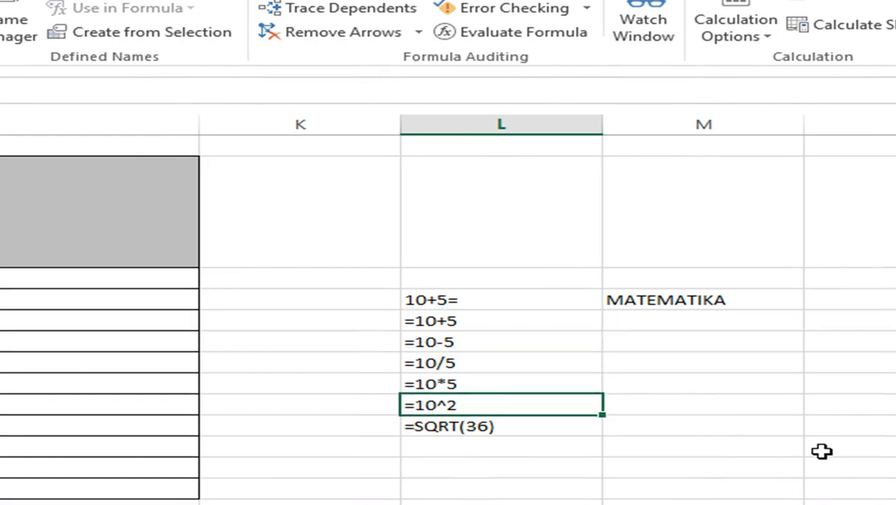
key("Up")
key("Up")
key("Up")
key("Up")
key("Right")
type("TA")
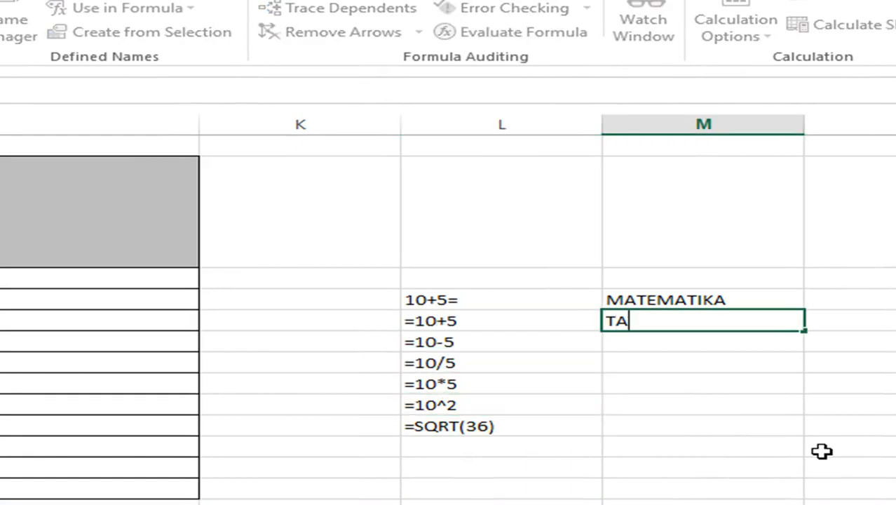
type("MBAH")
type("KURANG")
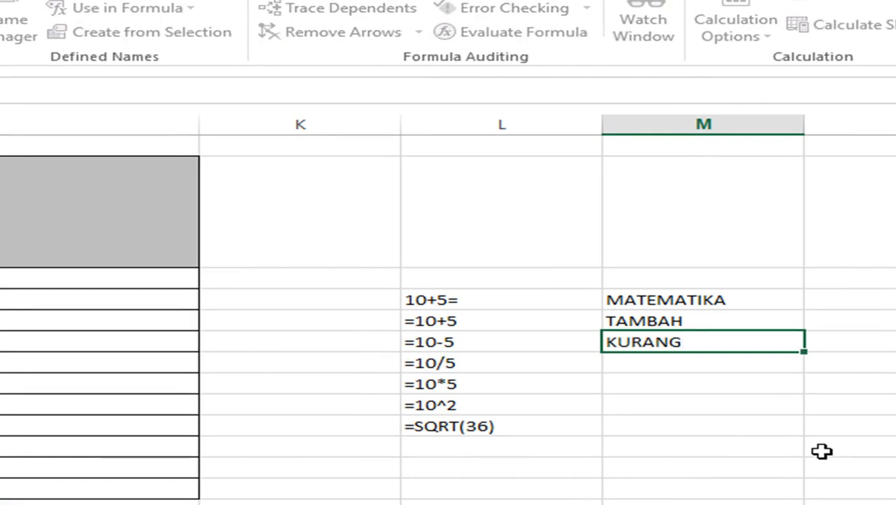
key("Return")
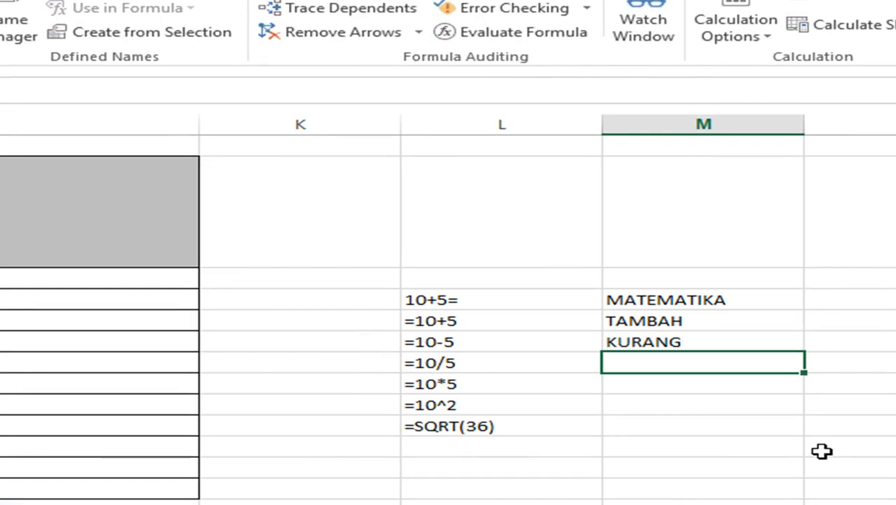
- Label the remaining formulas BAGI, KALI, PANGKAT and AKAR
type("BAGI")
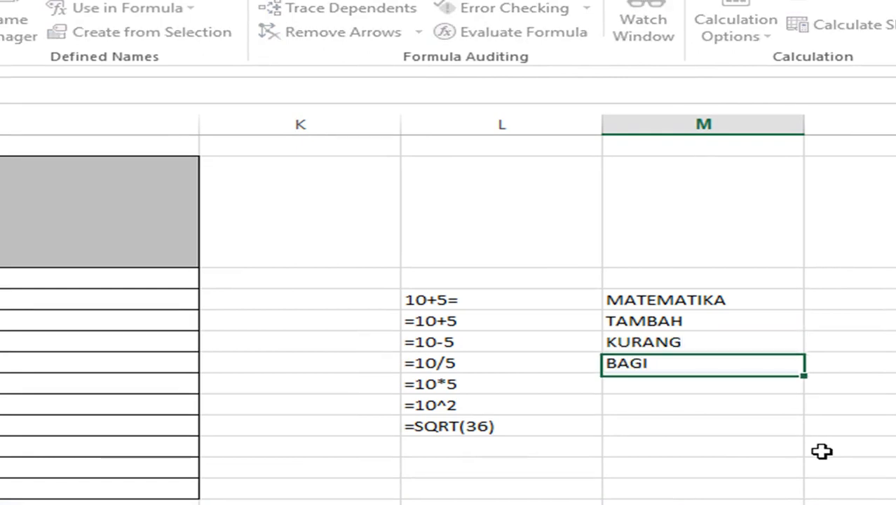
key("Return")
type("KA")
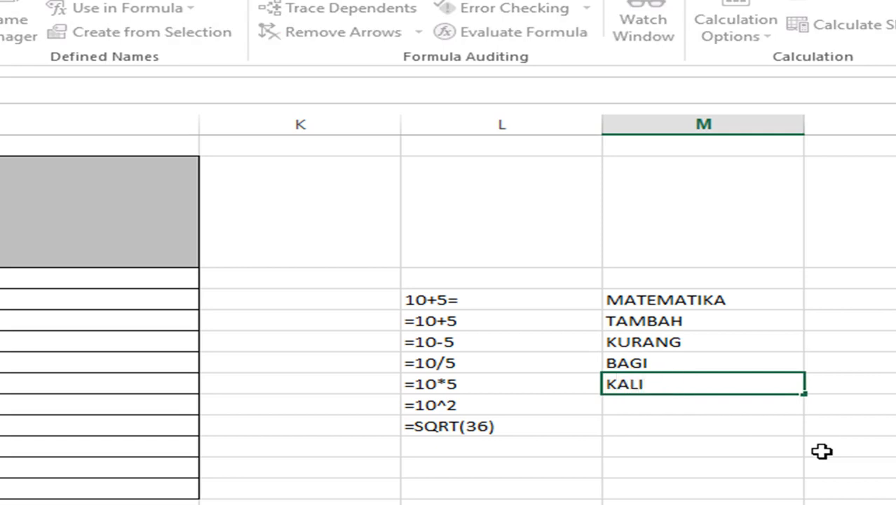
type("LI")
key("Return")
type("PANGKAT")
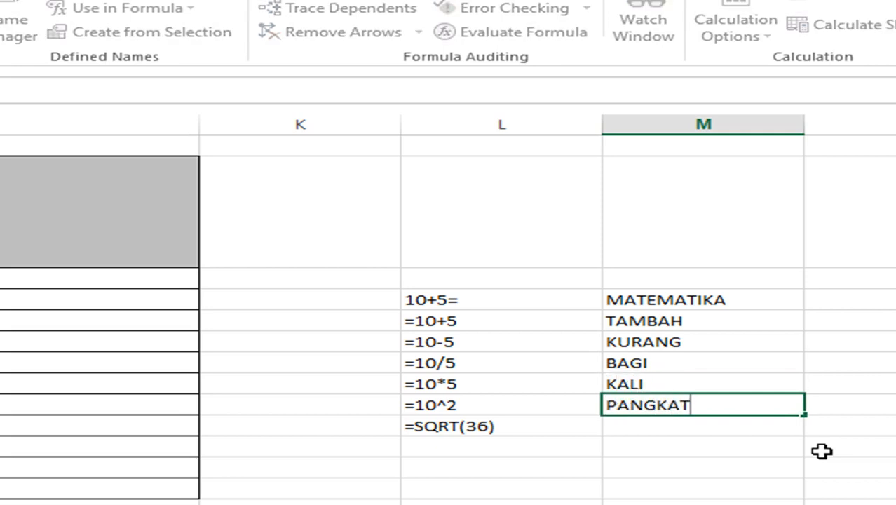
key("Return")
type("AKAR")
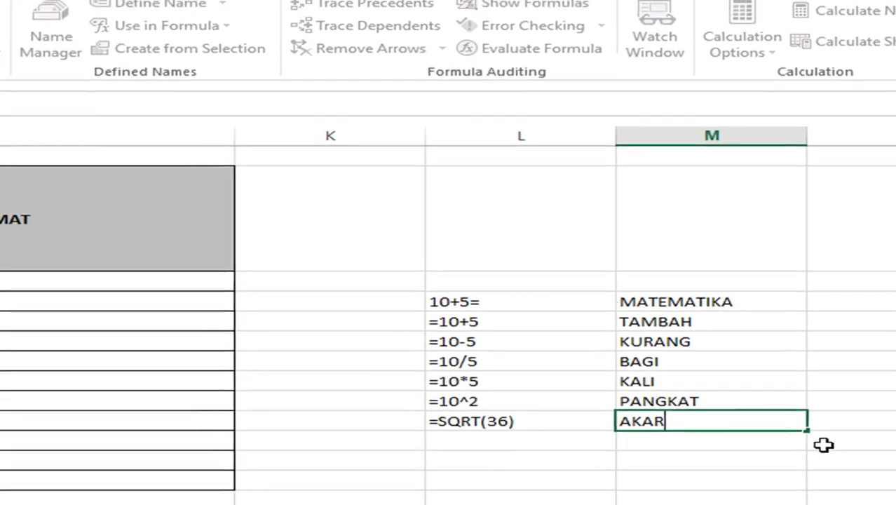
key("Return")
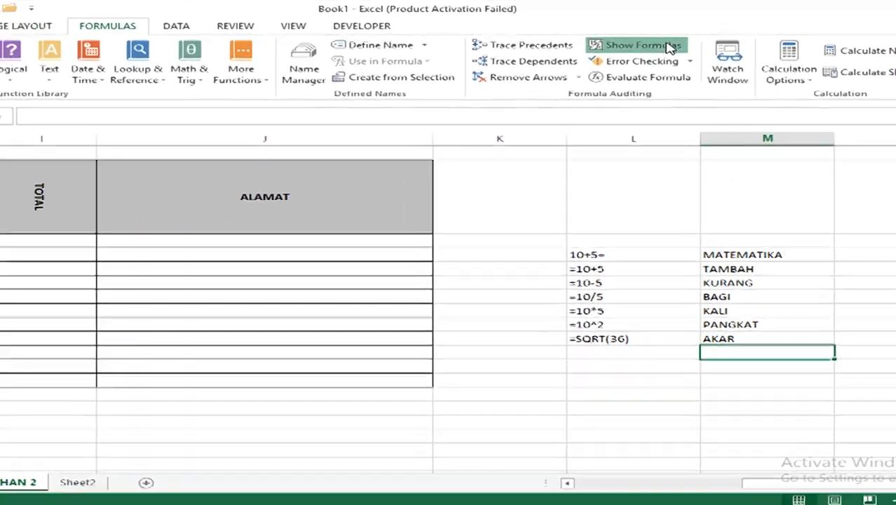
- Switch off Show Formulas so the results 15, 5, 2, 50, 100 and 6 display
left_click(616, 54)
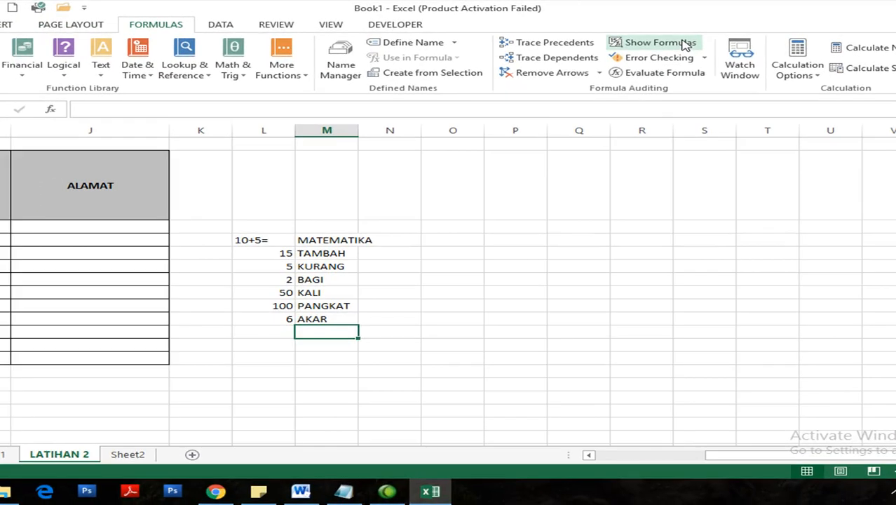
key("Left")
key("Left")
key("Left")
key("Left")
key("Left")
key("Left")
key("Left")
key("Left")
key("Left")
key("Left")
key("Left")
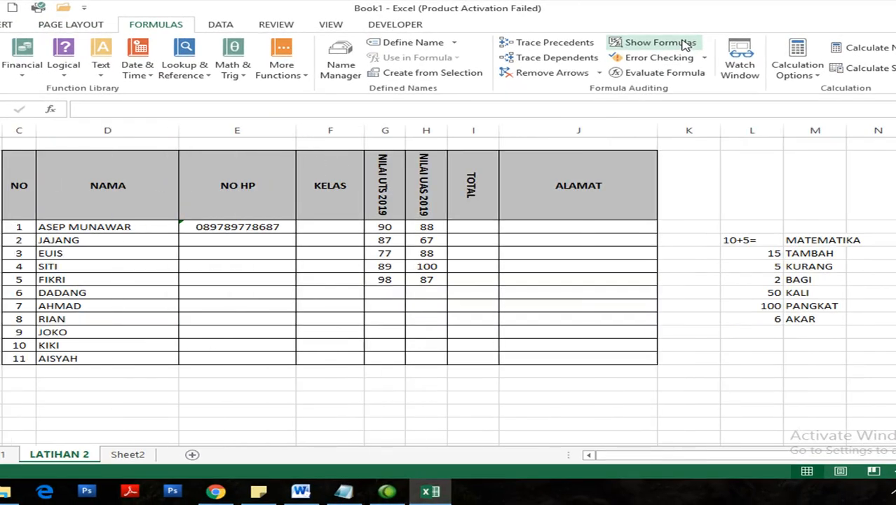
left_click(475, 224)
left_click(388, 225)
left_click(419, 227)
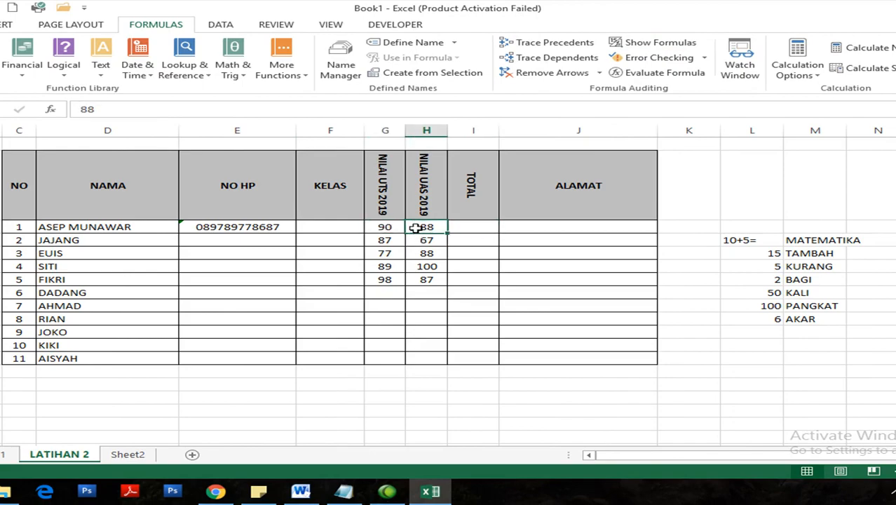
left_click(459, 226)
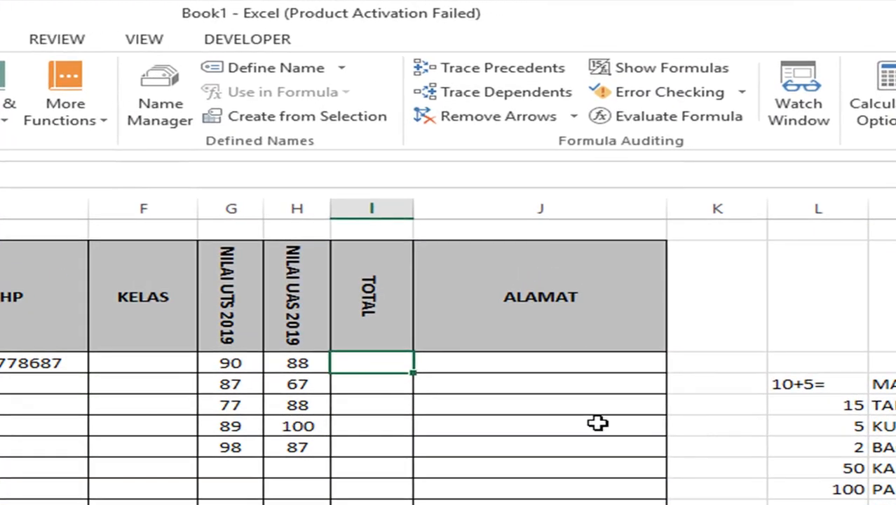
left_click(388, 404)
left_click(389, 383)
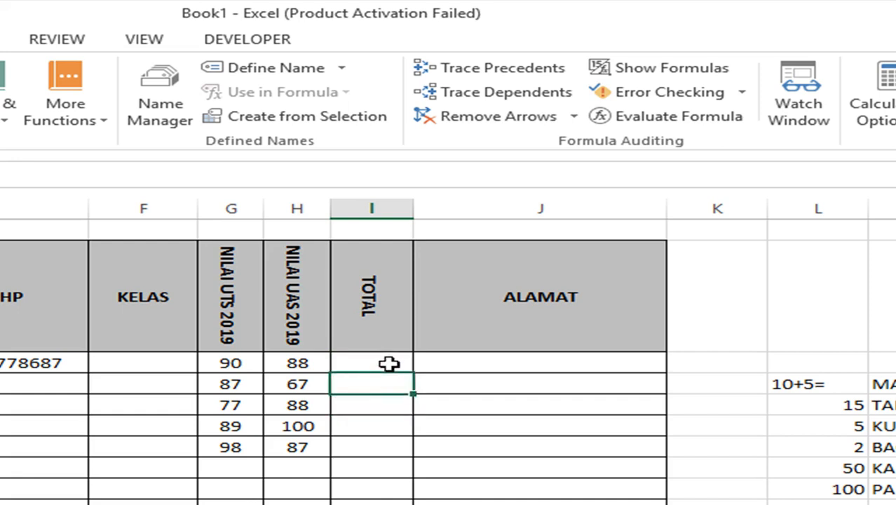
left_click(389, 362)
- Type =90+88 into the first student's TOTAL cell, giving 178
left_click_drag(226, 353, 284, 366)
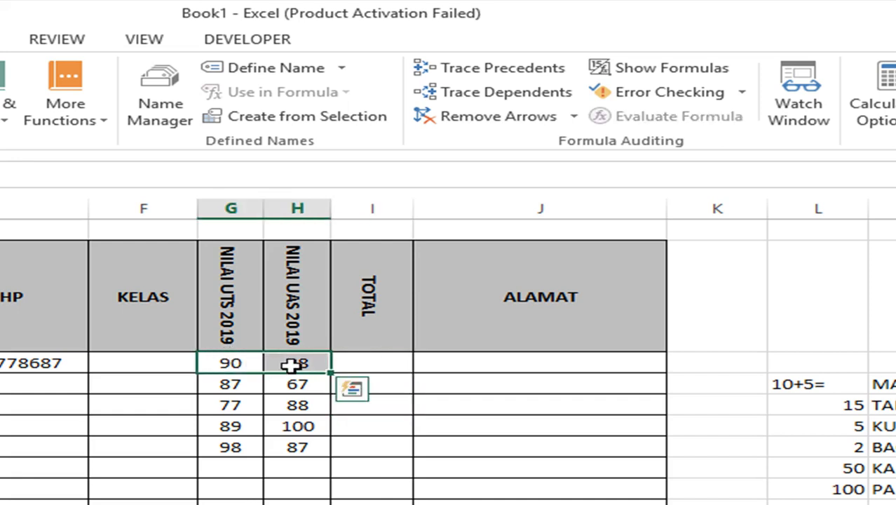
left_click(294, 362)
left_click(240, 363)
left_click(354, 362)
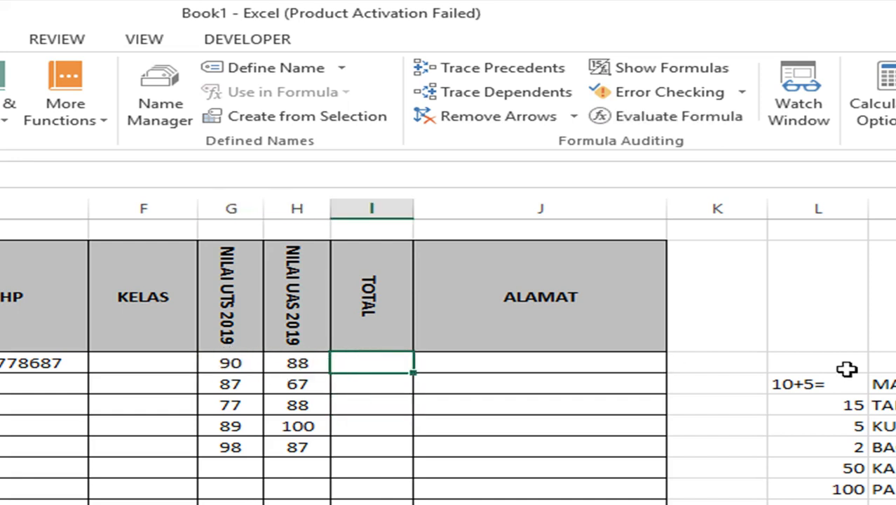
type("=98")
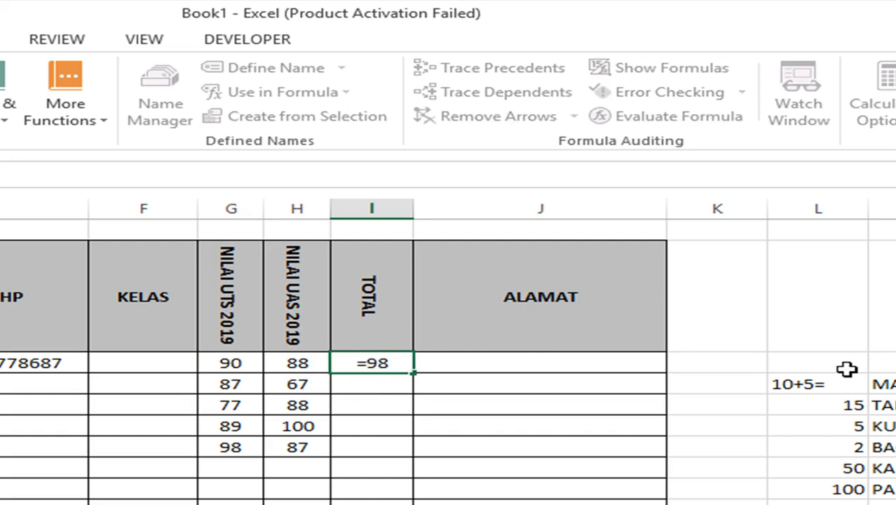
key("BackSpace")
type("0+88")
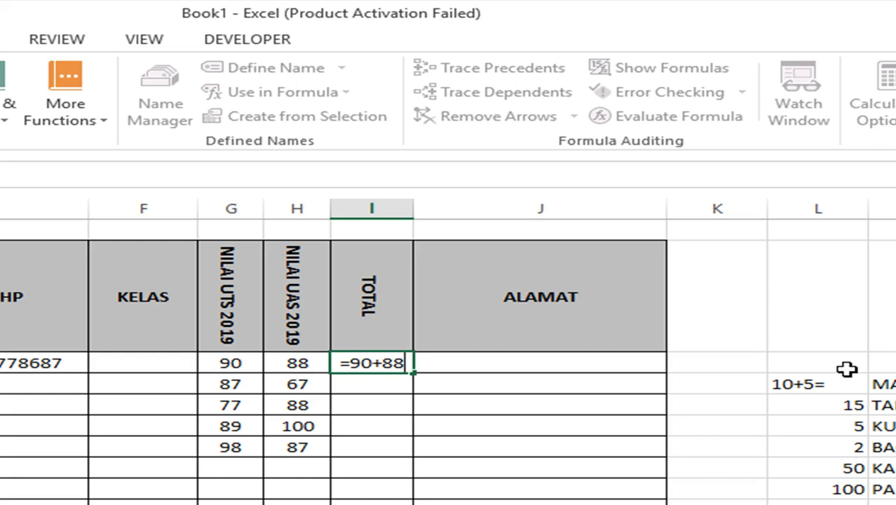
key("Return")
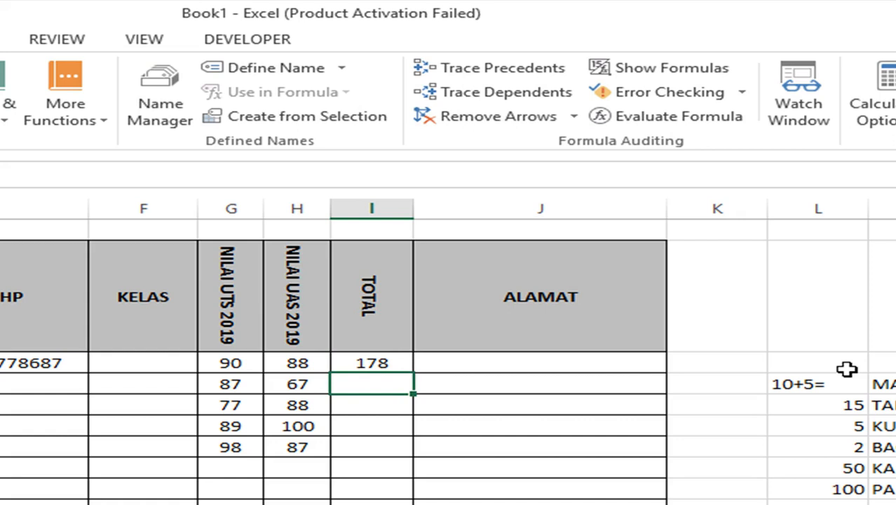
- Clear the hard-typed 178 and start a new formula with =
key("Up")
key("Delete")
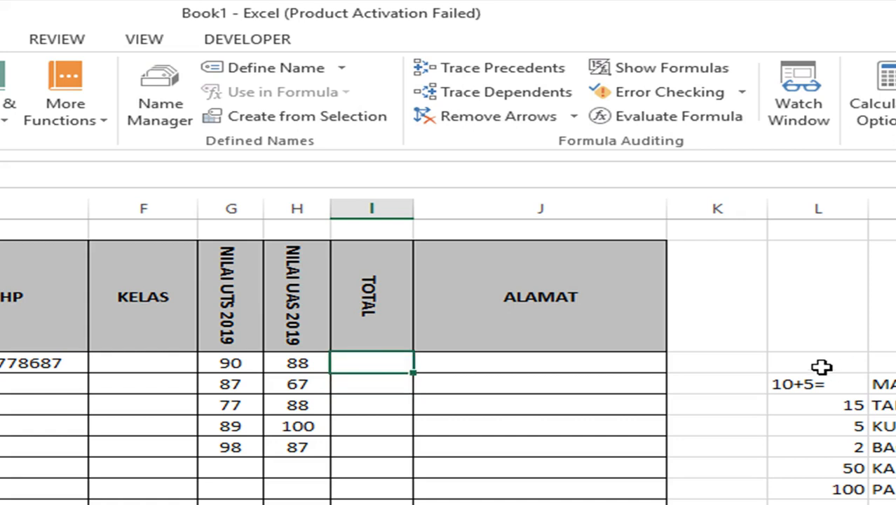
type("=")
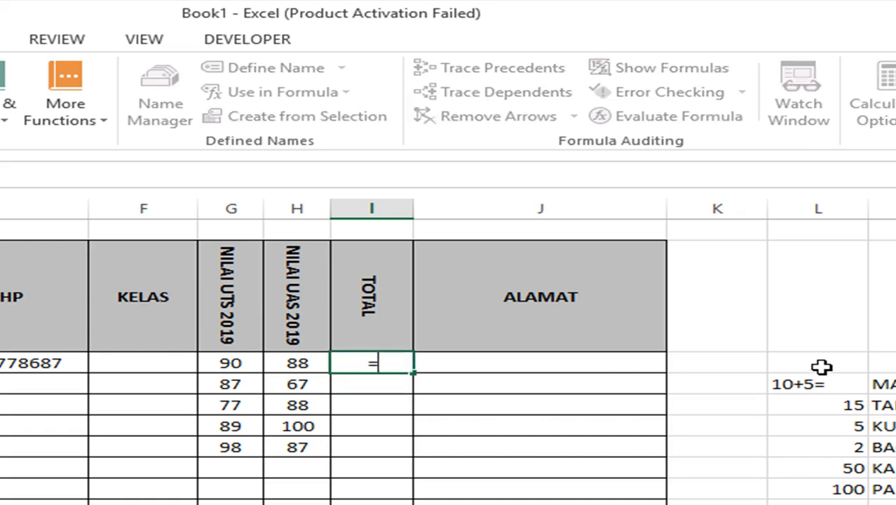
- Build =G6+H6 in the first TOTAL cell so it sums 90 and 88 to 178
left_click(231, 363)
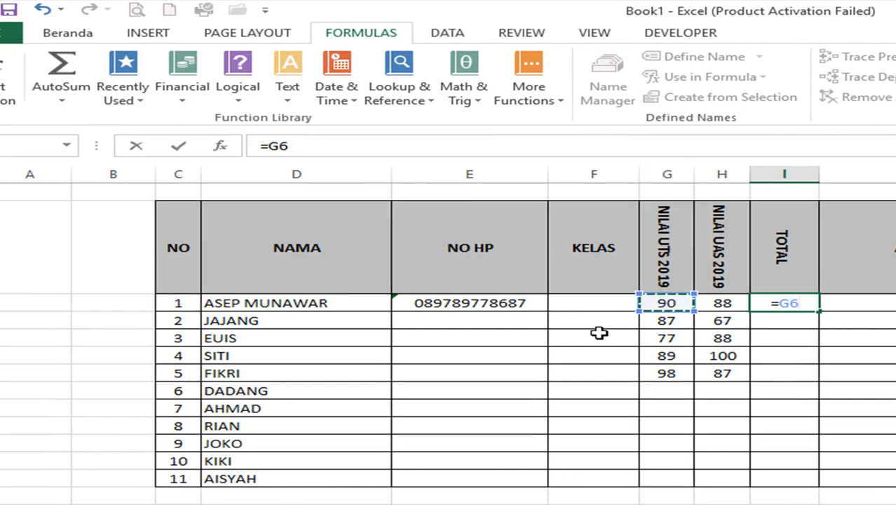
type("+")
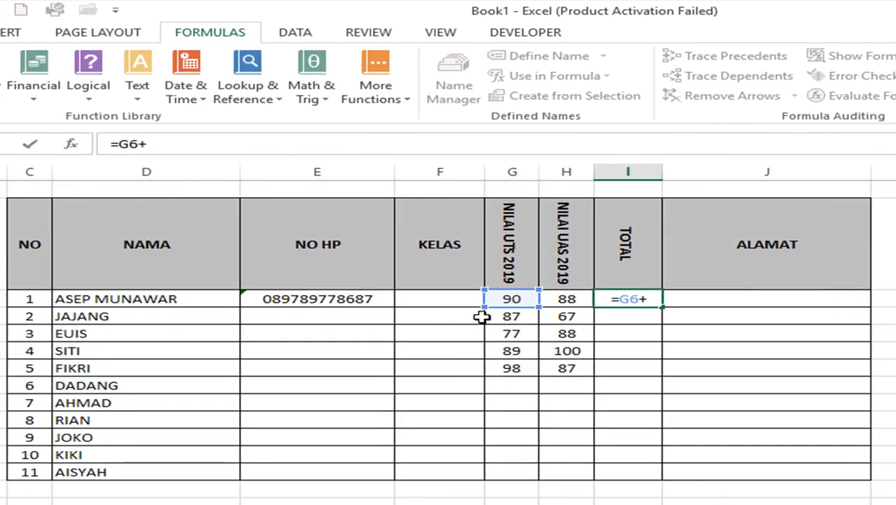
left_click(564, 300)
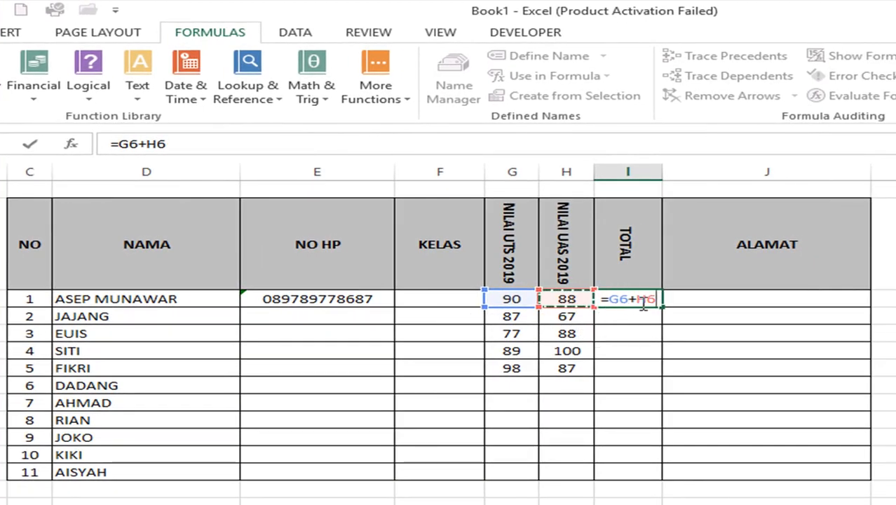
key("Return")
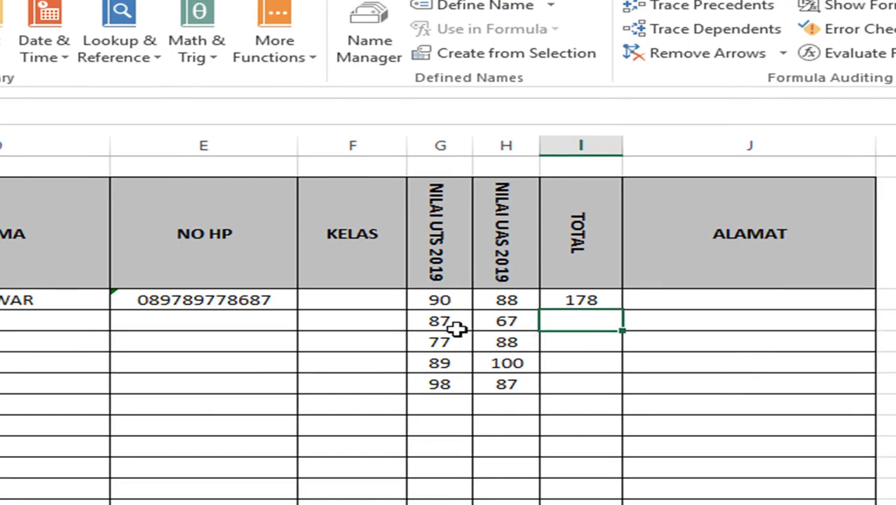
left_click(456, 327)
left_click(499, 317)
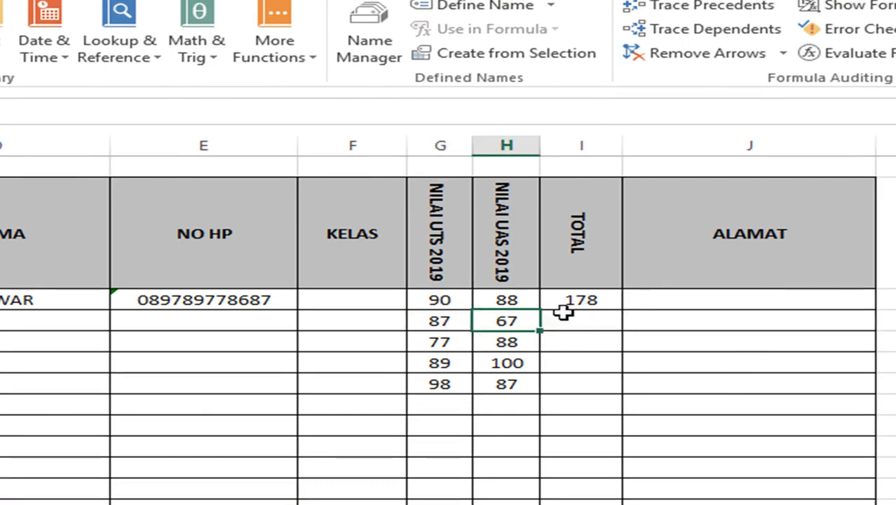
left_click(454, 321)
left_click(492, 315)
left_click(454, 343)
left_click(515, 340)
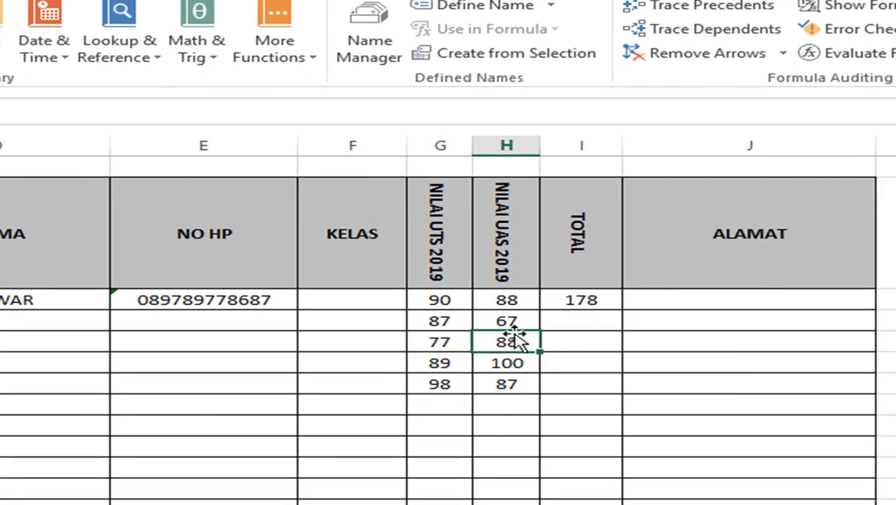
left_click(576, 300)
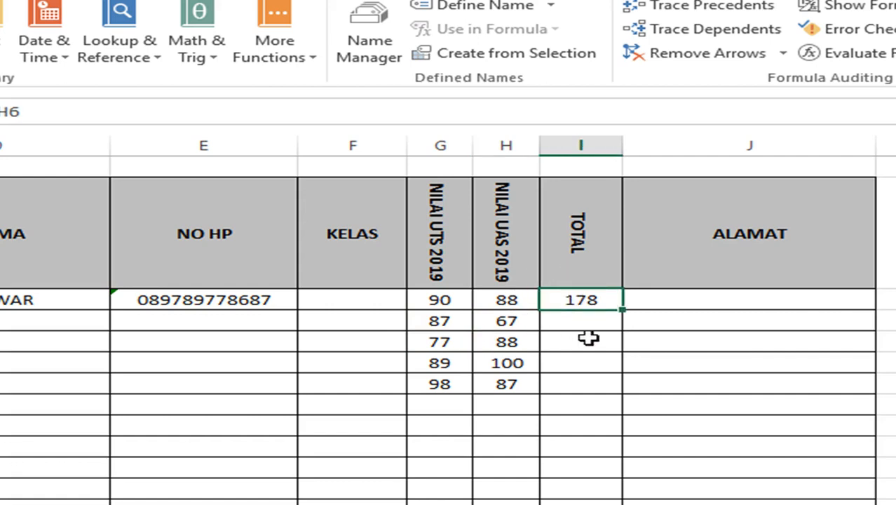
left_click(522, 359, "ctrl")
key("ctrl+c")
left_click(580, 383)
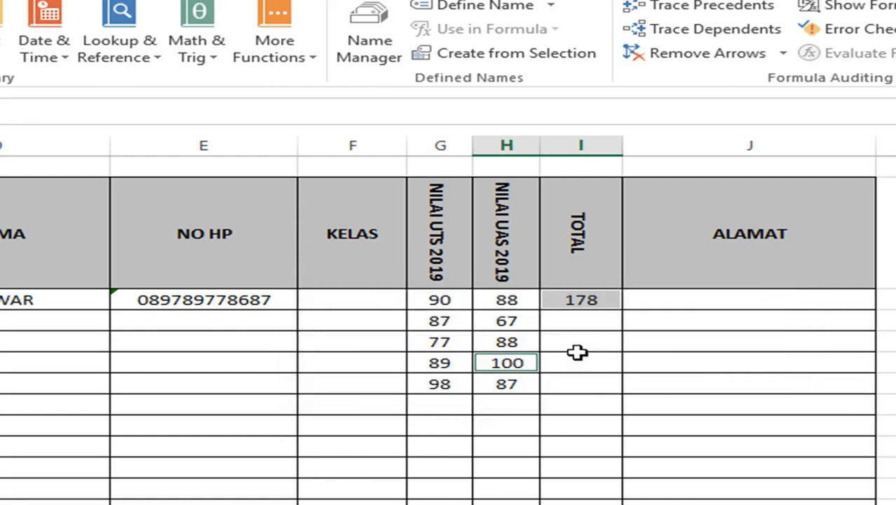
left_click(584, 300)
key("ctrl+c")
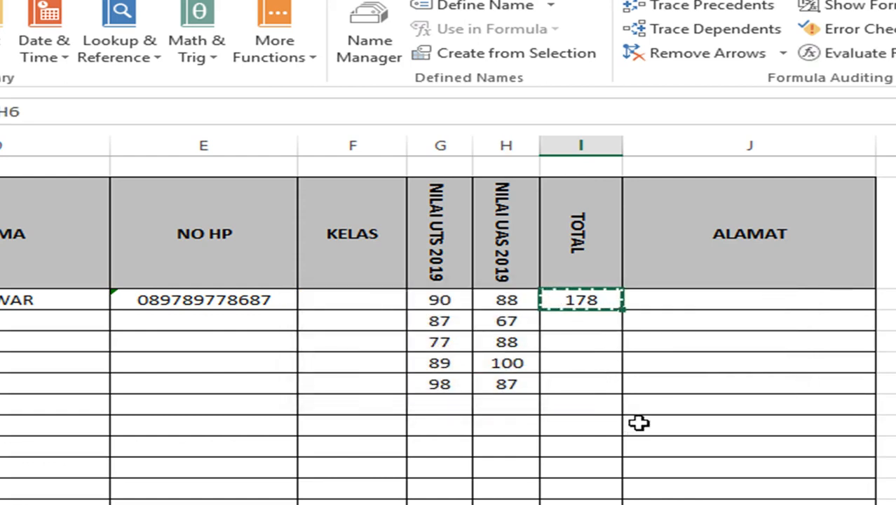
left_click(581, 319)
left_click_drag(581, 318, 584, 378)
key("ctrl+v")
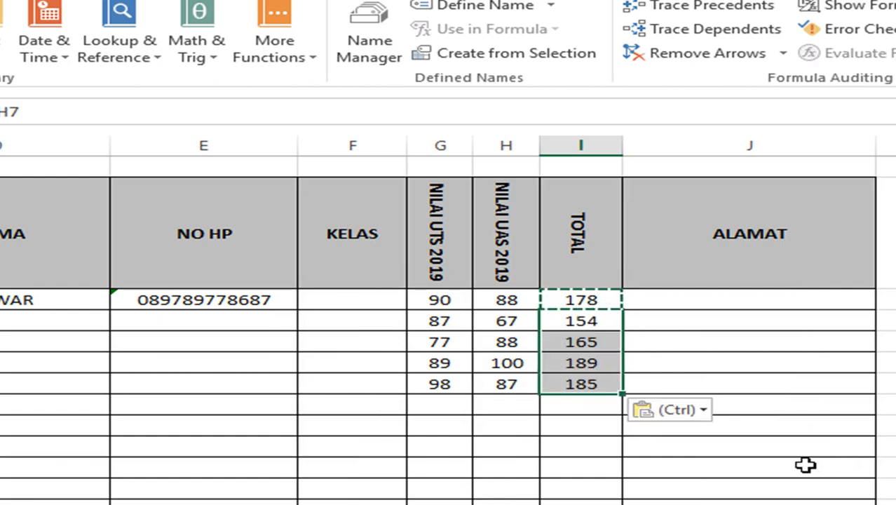
key("Escape")
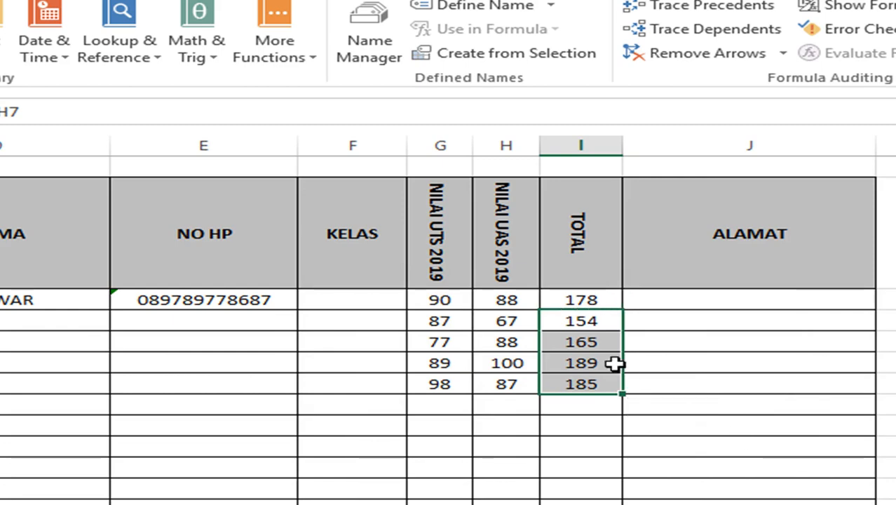
left_click_drag(590, 321, 578, 380)
key("Delete")
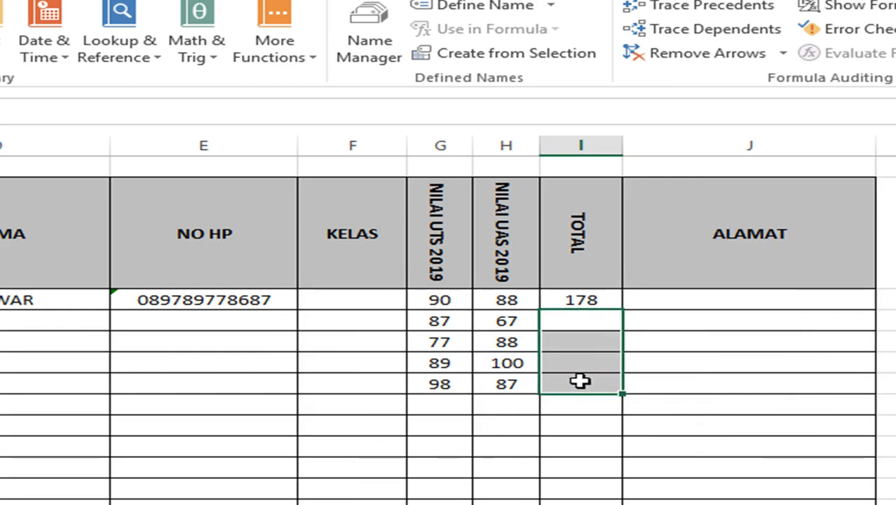
left_click(591, 298)
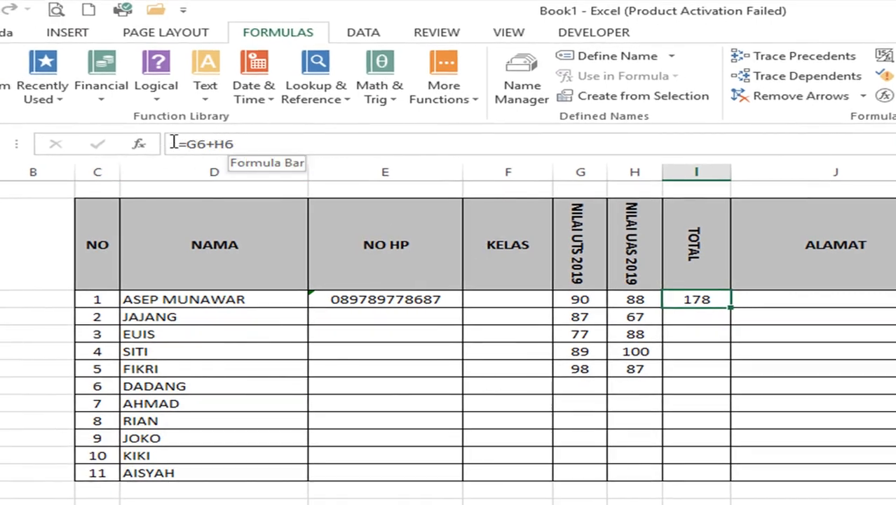
- Fill the =G6+H6 formula down to FIKRI's row, giving totals 154, 165, 189 and 185
left_click(649, 302)
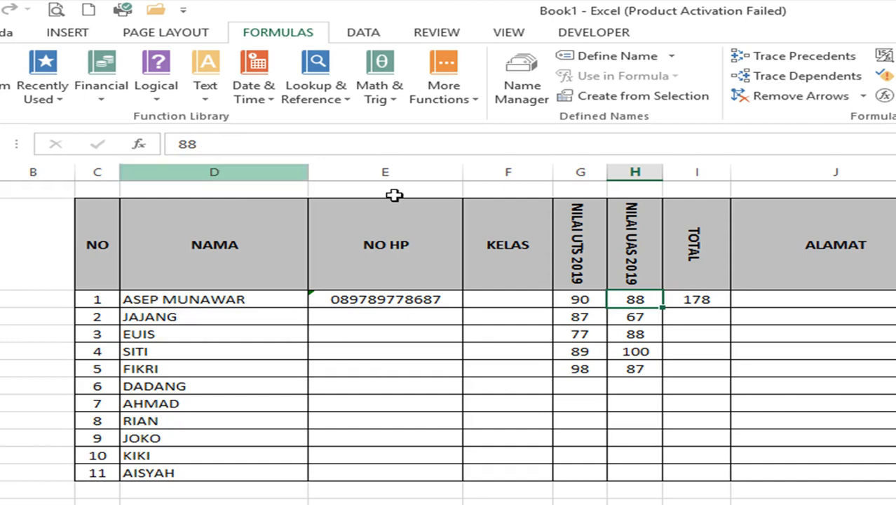
left_click(710, 299)
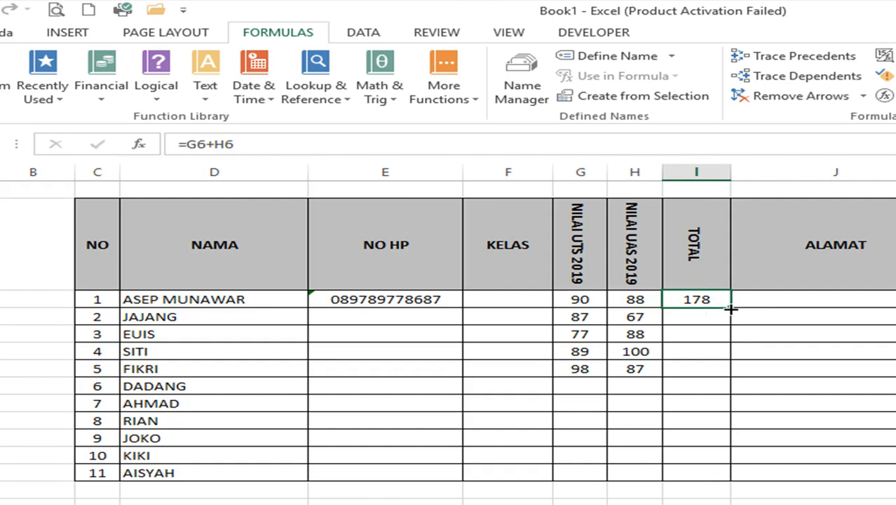
left_click_drag(730, 308, 741, 382)
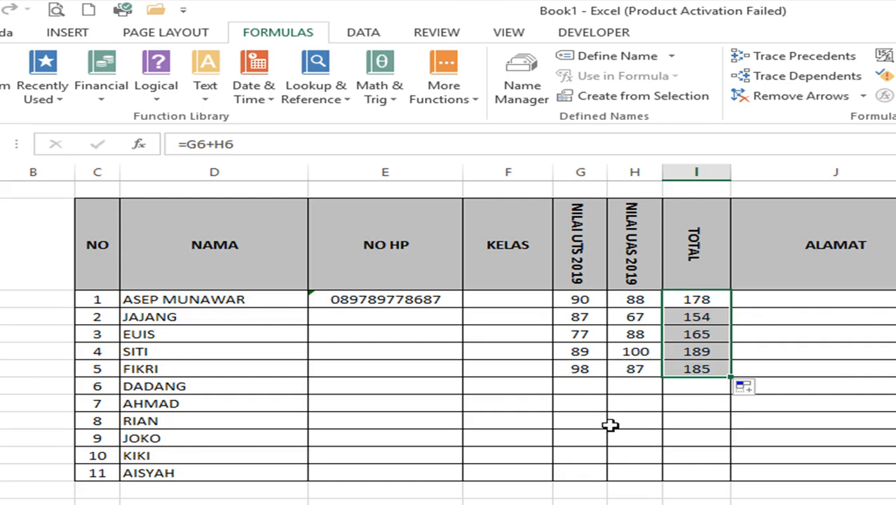
left_click(625, 316)
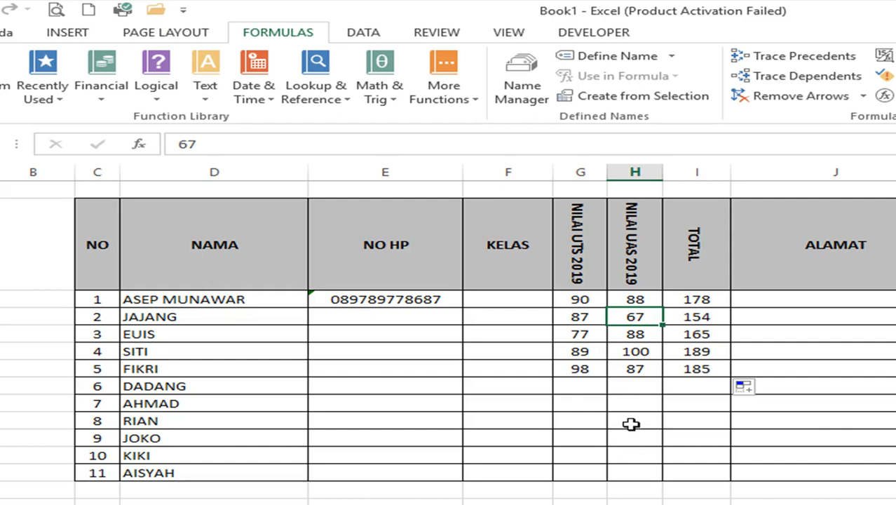
- Replace JAJANG's UAS 67 with 97 and SITI's UAS 100 with 90, totals becoming 184 and 179
type("97")
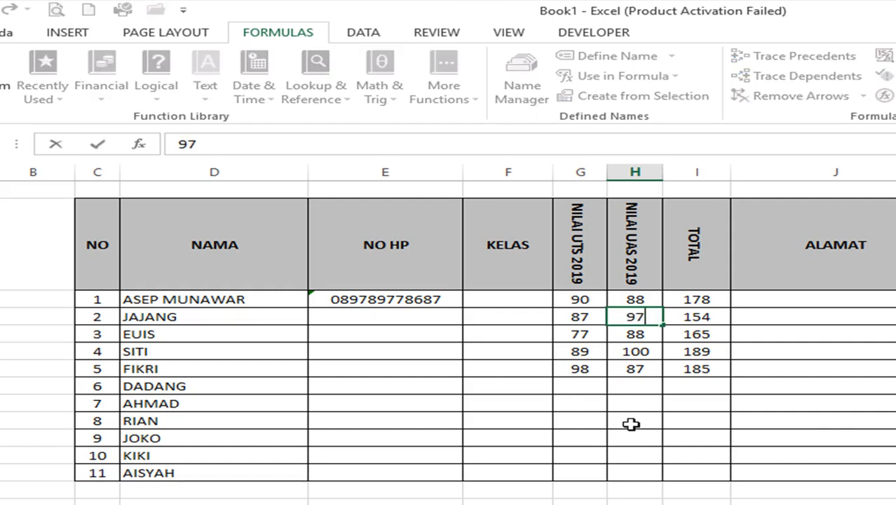
key("Return")
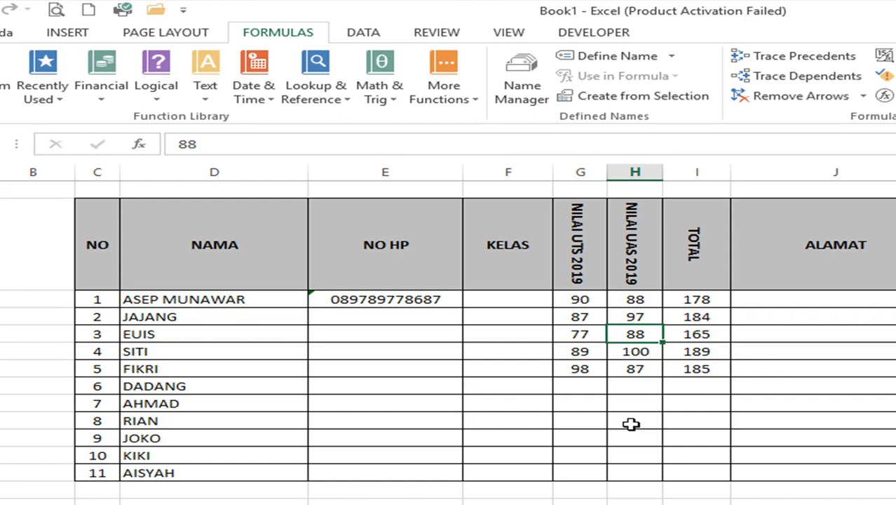
key("Left")
key("Up")
key("Down")
key("Down")
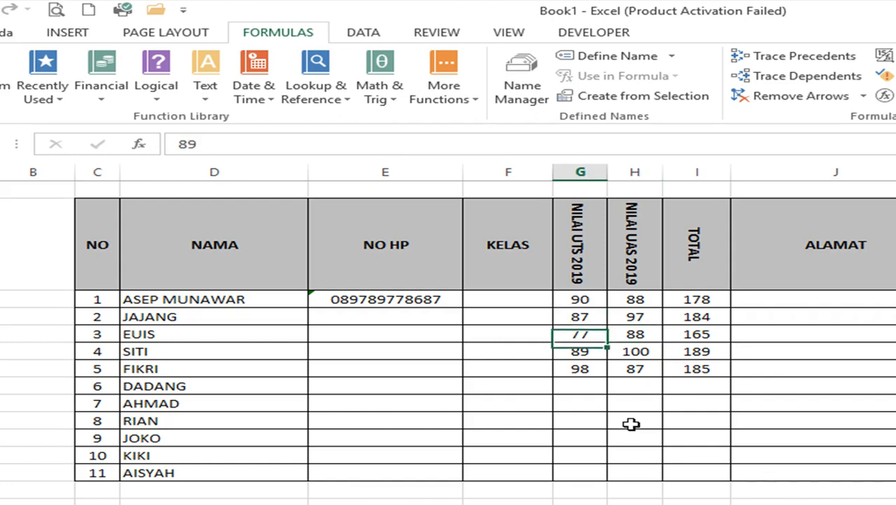
key("Right")
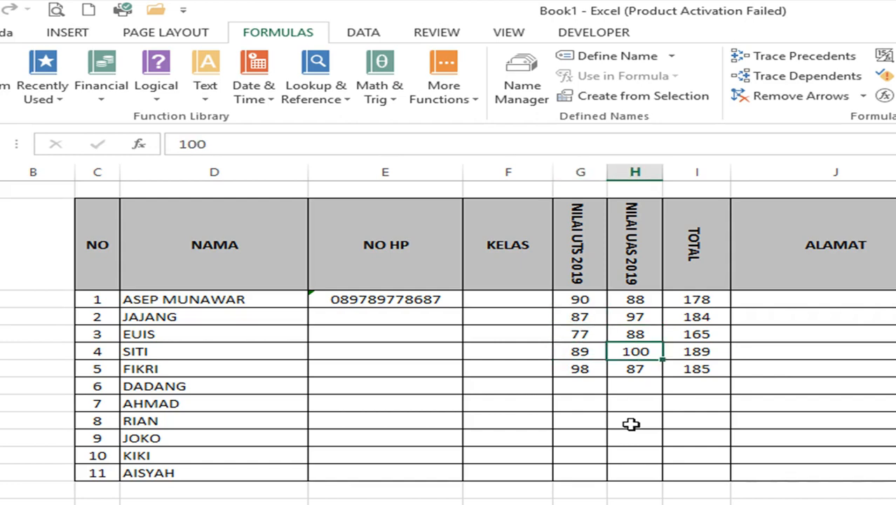
type("90")
key("Return")
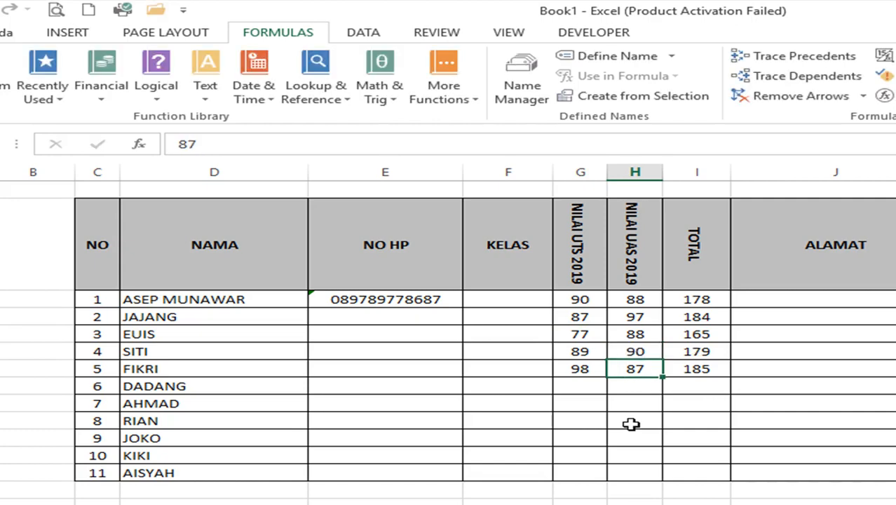
key("Up")
key("Right")
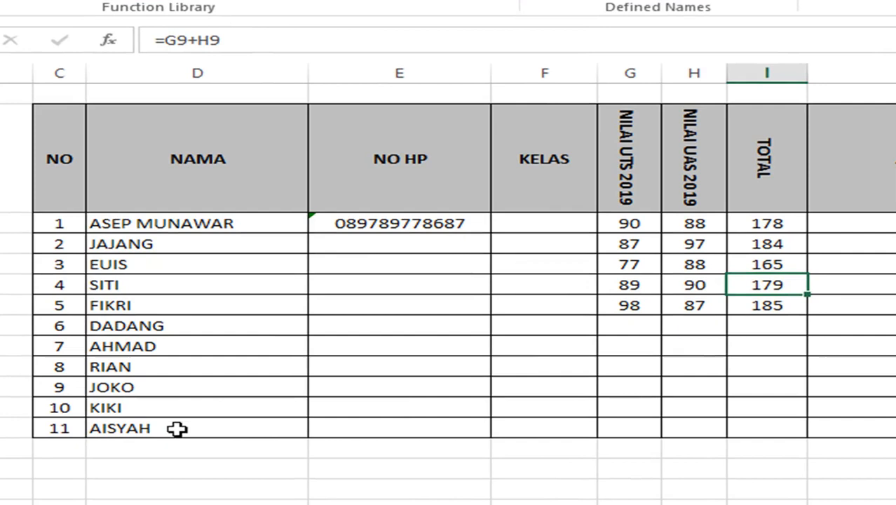
- Fill the TOTAL formula down through AISYAH's row for all eleven students
left_click(176, 428)
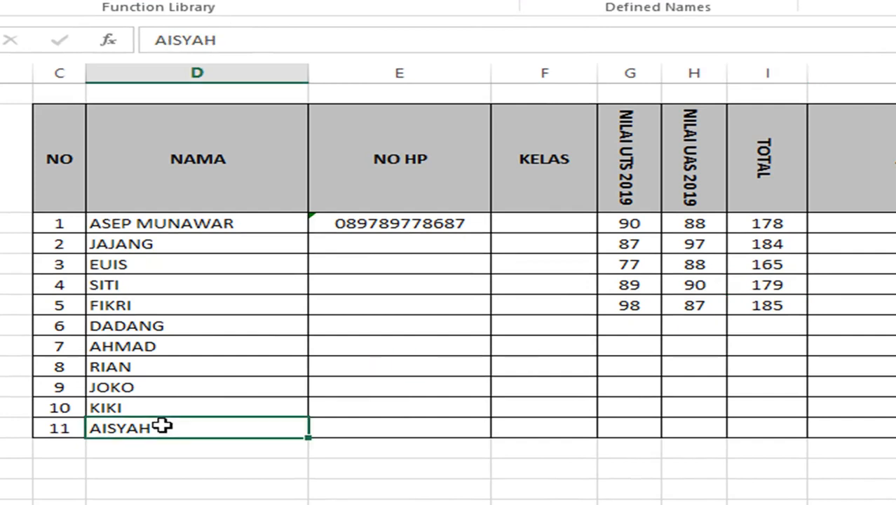
left_click(782, 222)
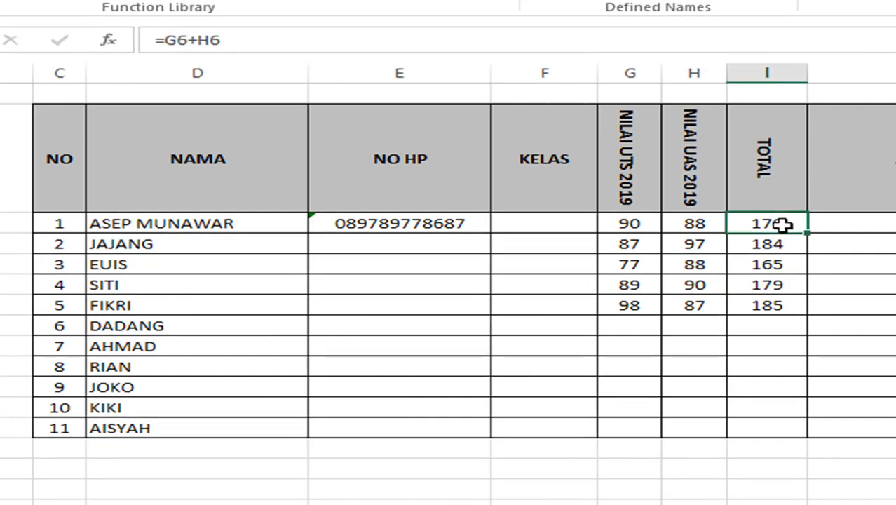
left_click_drag(805, 234, 815, 437)
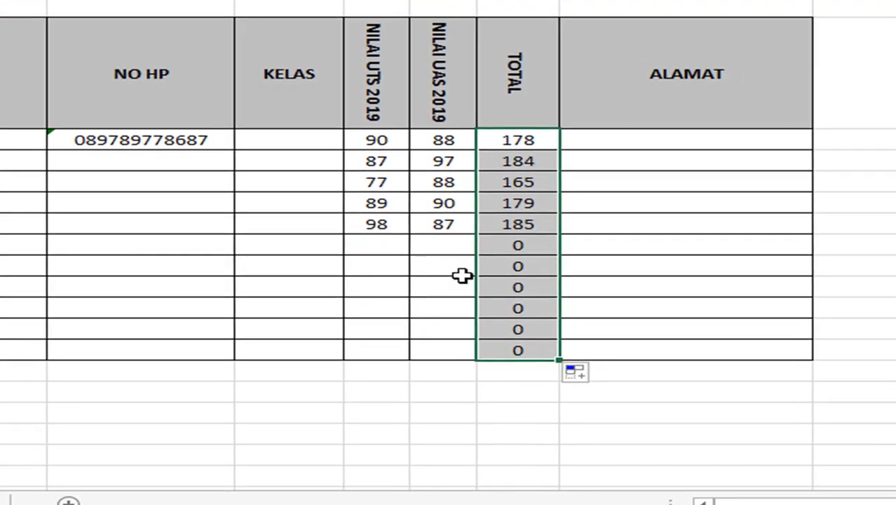
left_click(794, 330)
- Enter scores 78/88 for DADANG and 76/88 for AHMAD, totalling 166 and 164
left_click(399, 240)
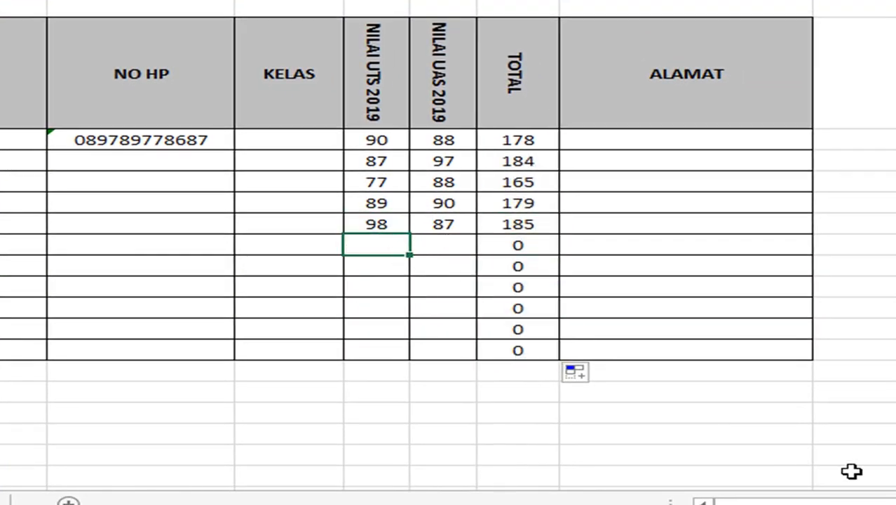
type("78")
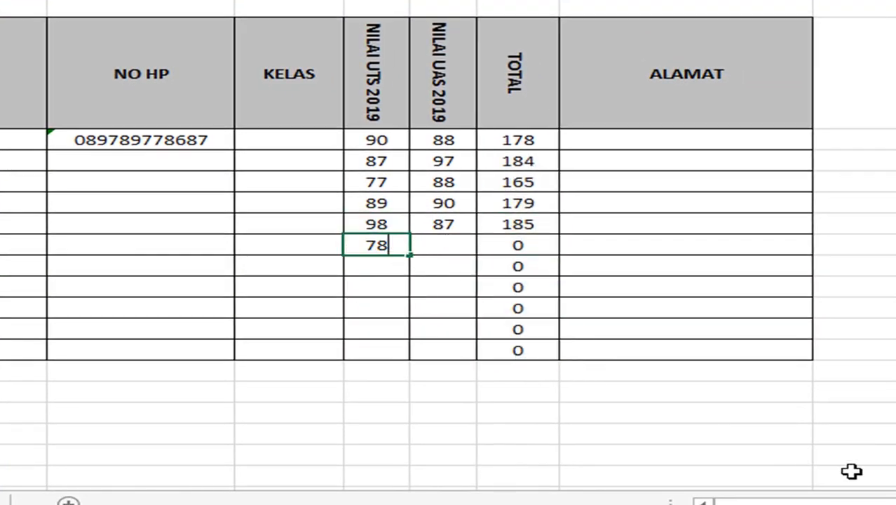
key("Tab")
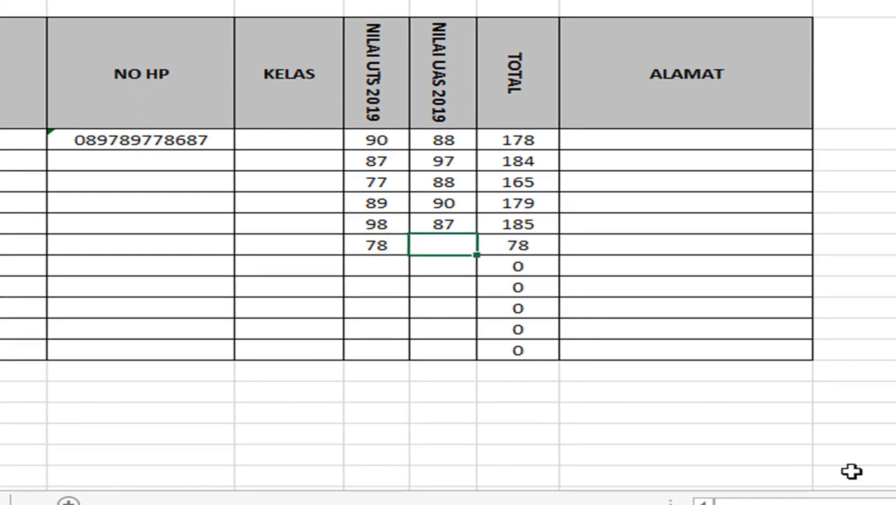
type("88")
key("Return")
key("Left")
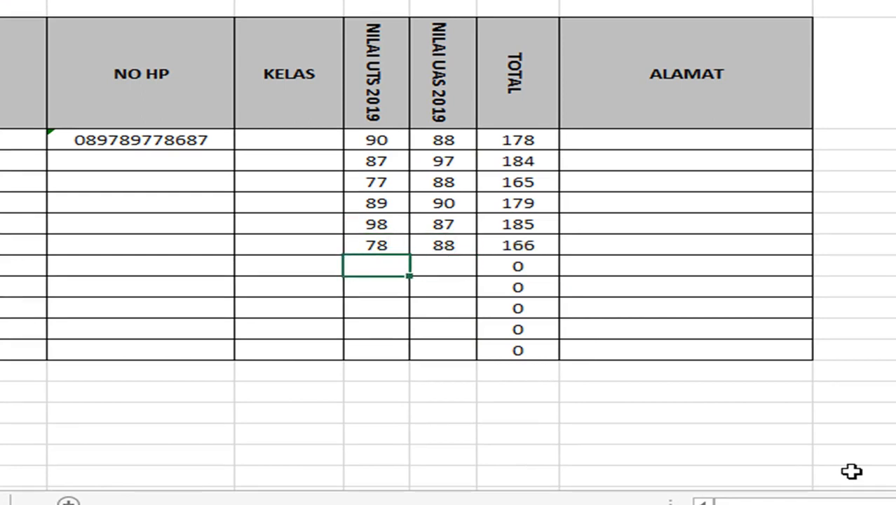
type("76")
key("Return")
key("Up")
key("Right")
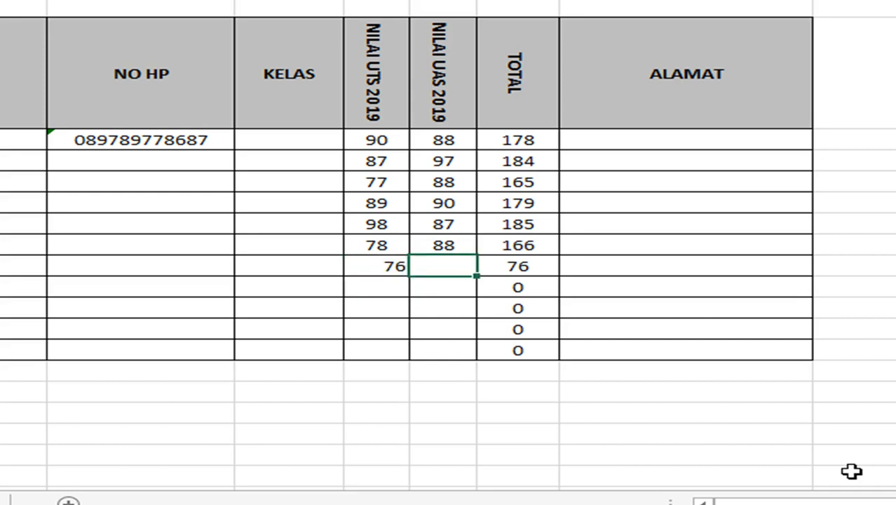
type("88")
key("Return")
- Enter RIAN's scores of 77 and 97, giving a total of 174
key("Left")
type("77")
key("Return")
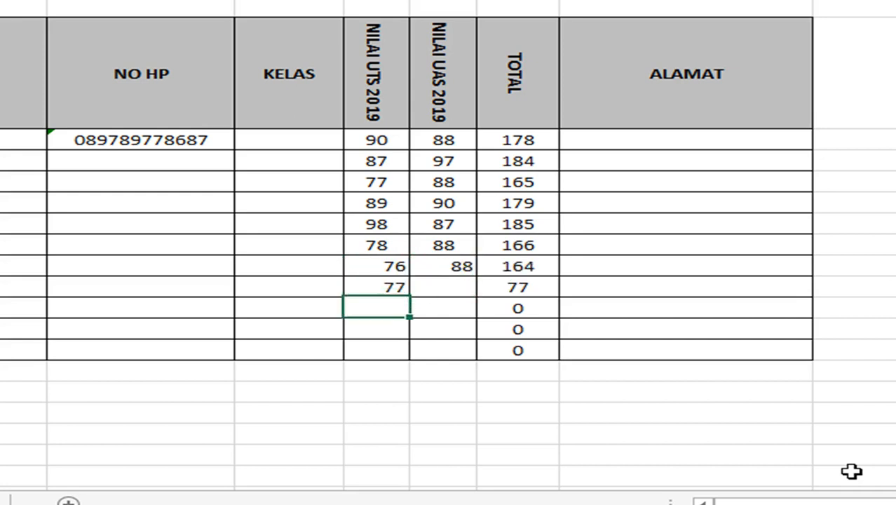
key("Up")
key("Right")
type("9")
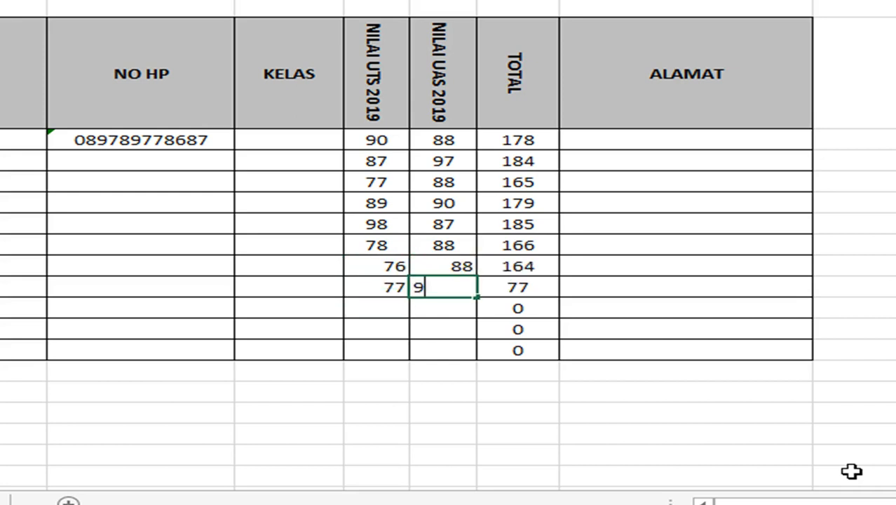
type("7")
key("Return")
key("Left")
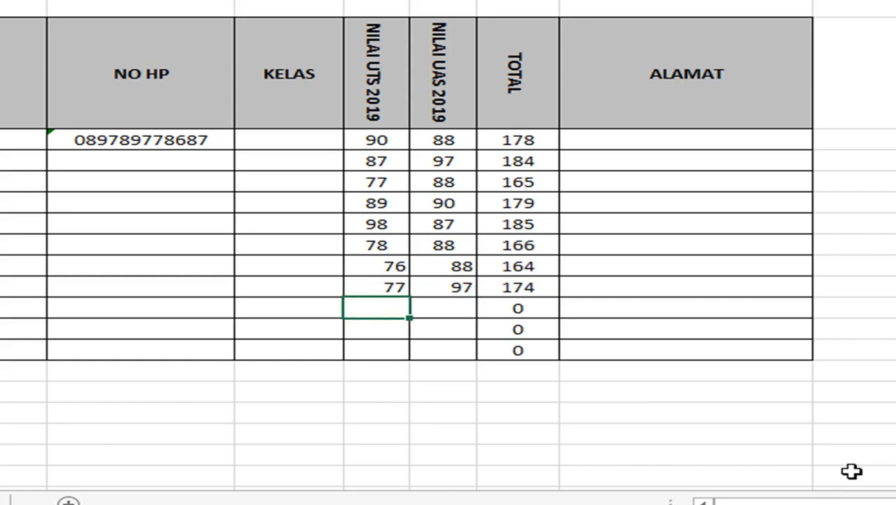
- Centre-align the score cells G12:H16 from AHMAD to AISYAH
scroll(850, 452, "up", 2)
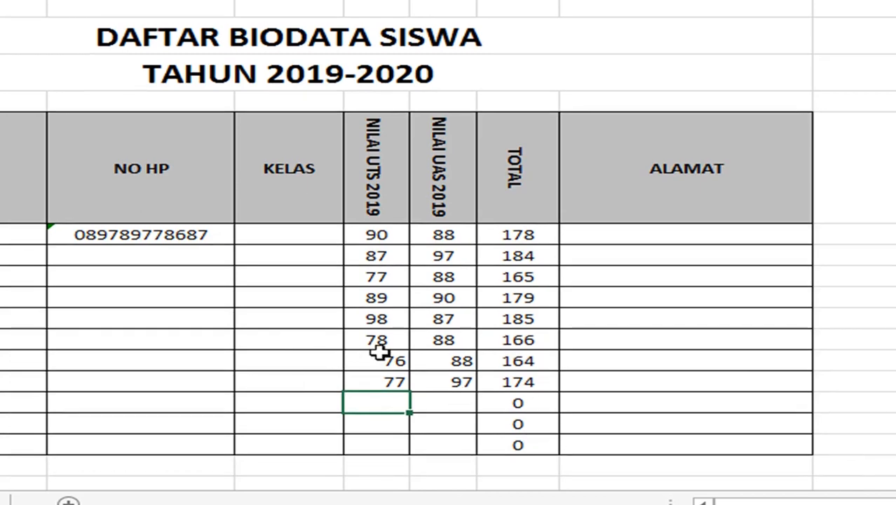
left_click_drag(382, 358, 443, 443)
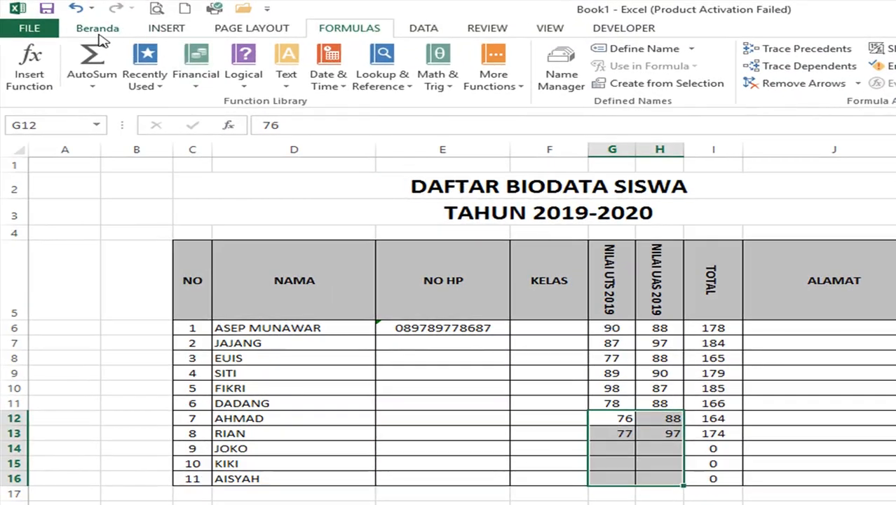
left_click(98, 29)
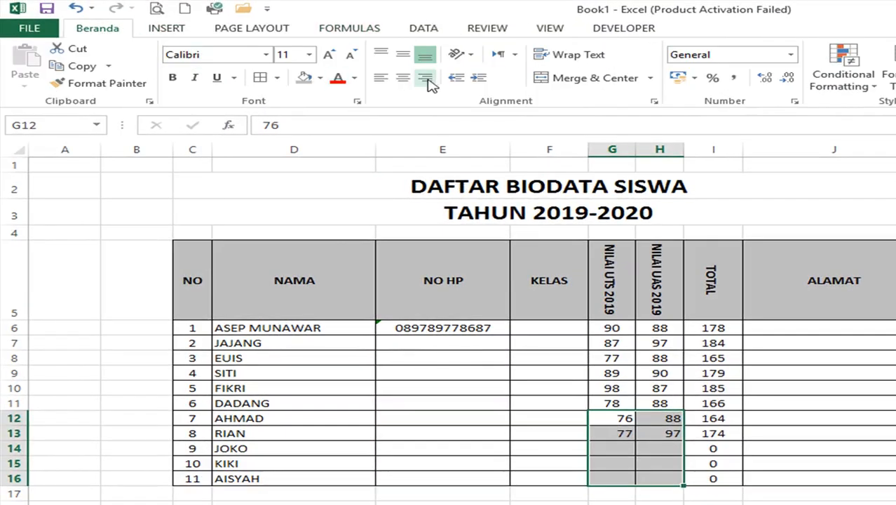
left_click(402, 77)
left_click(666, 371)
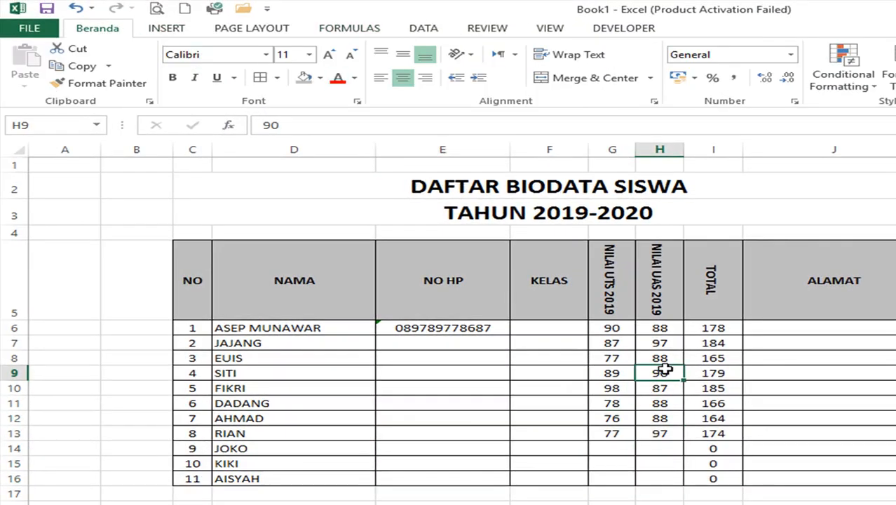